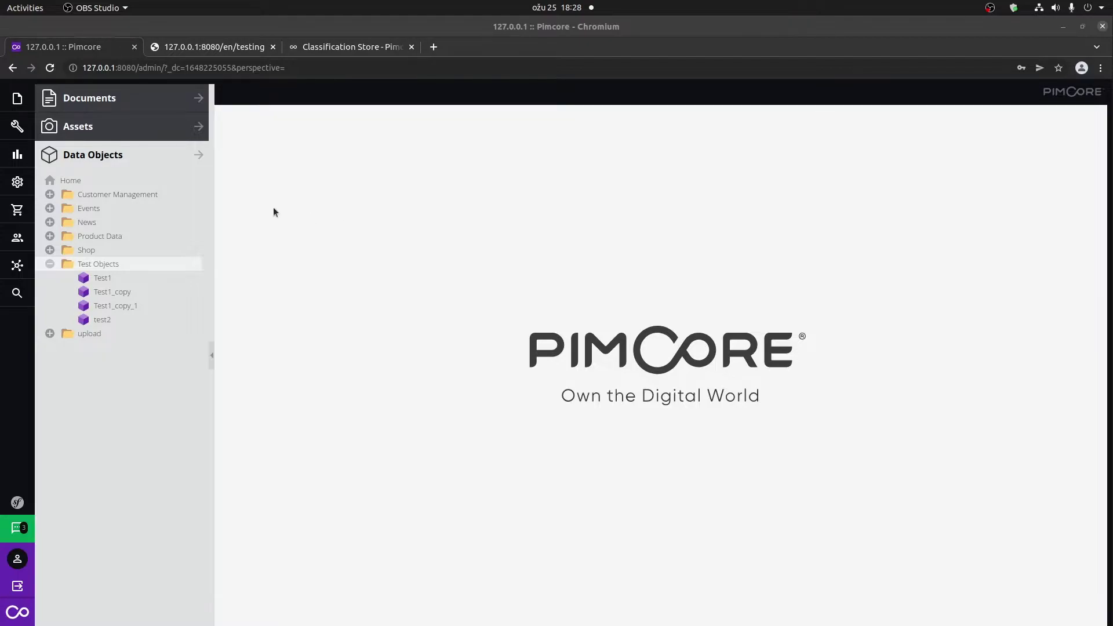
Create a classification store named 'Store' from Settings > Data Objects > Classification Store
click(17, 181)
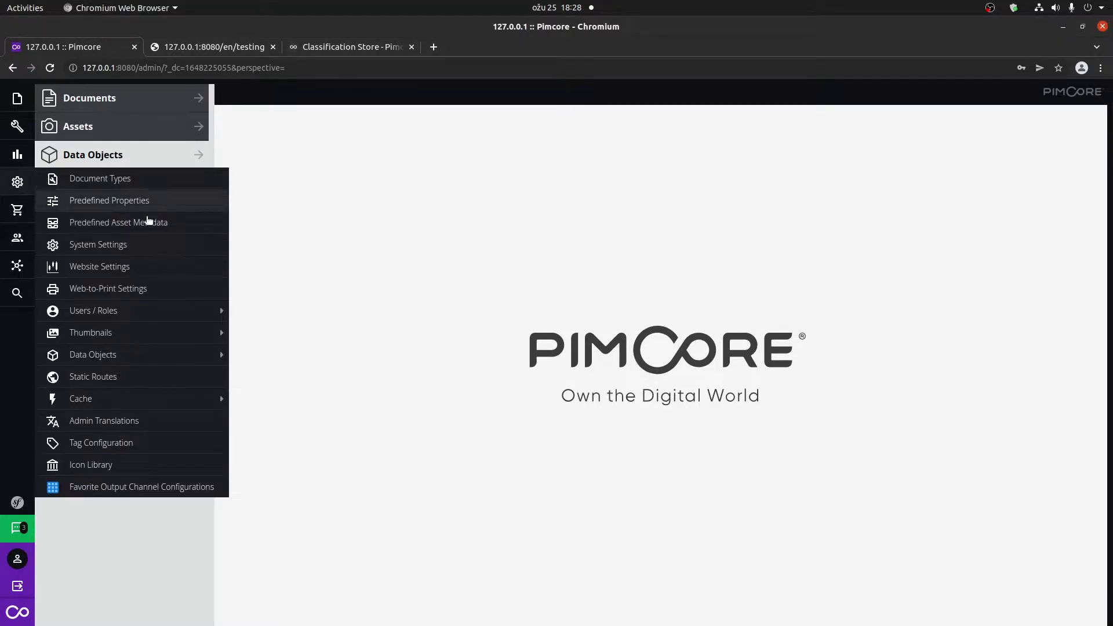
mouse_move(158, 360)
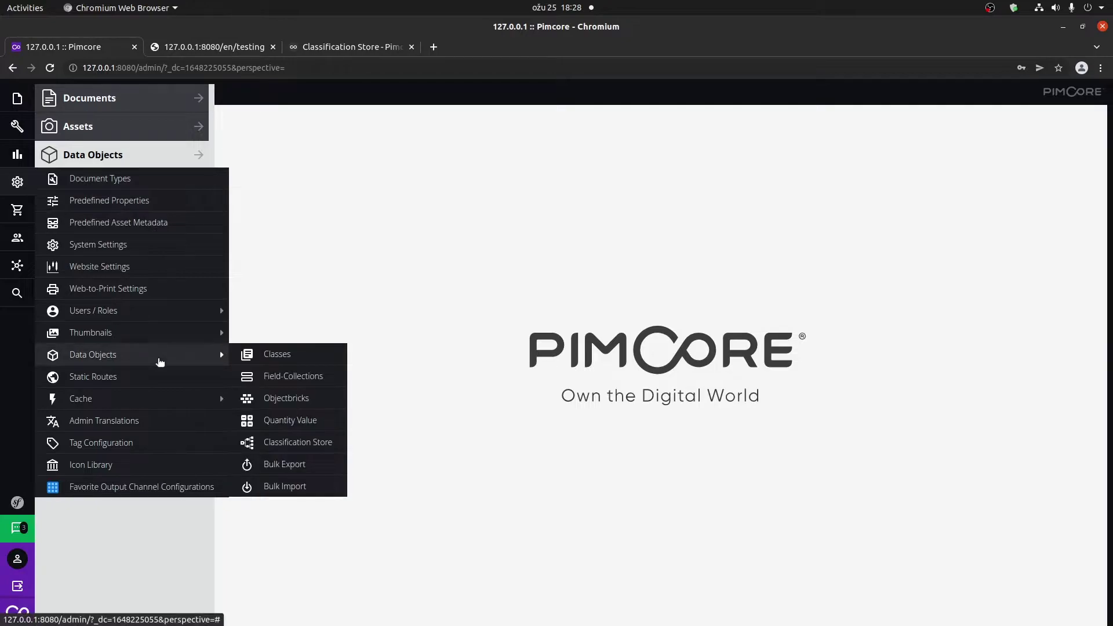
click(291, 446)
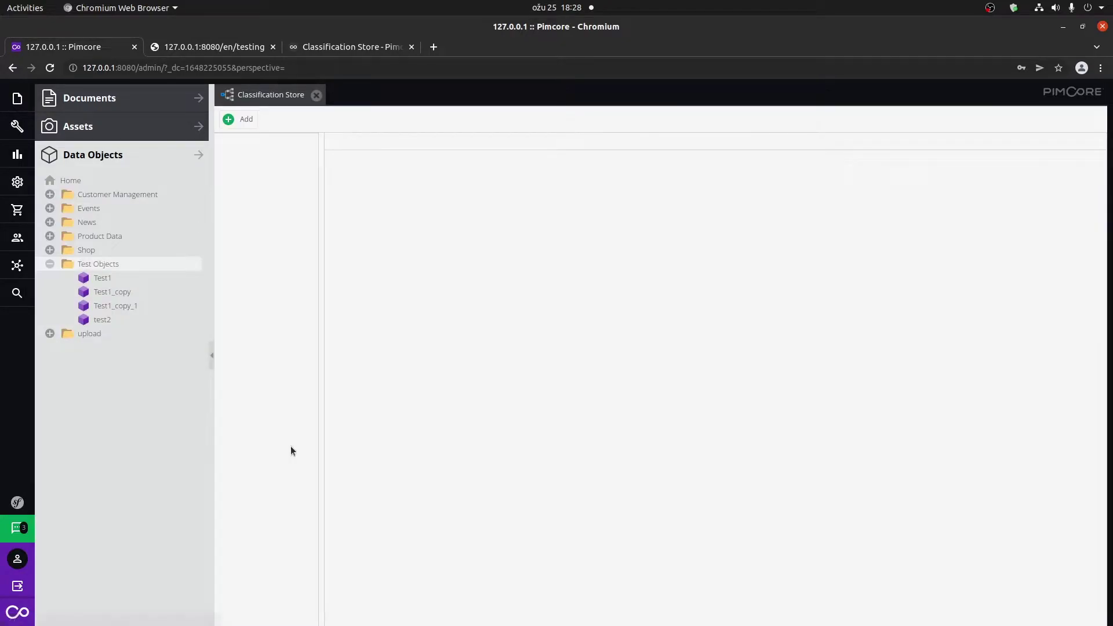
click(238, 120)
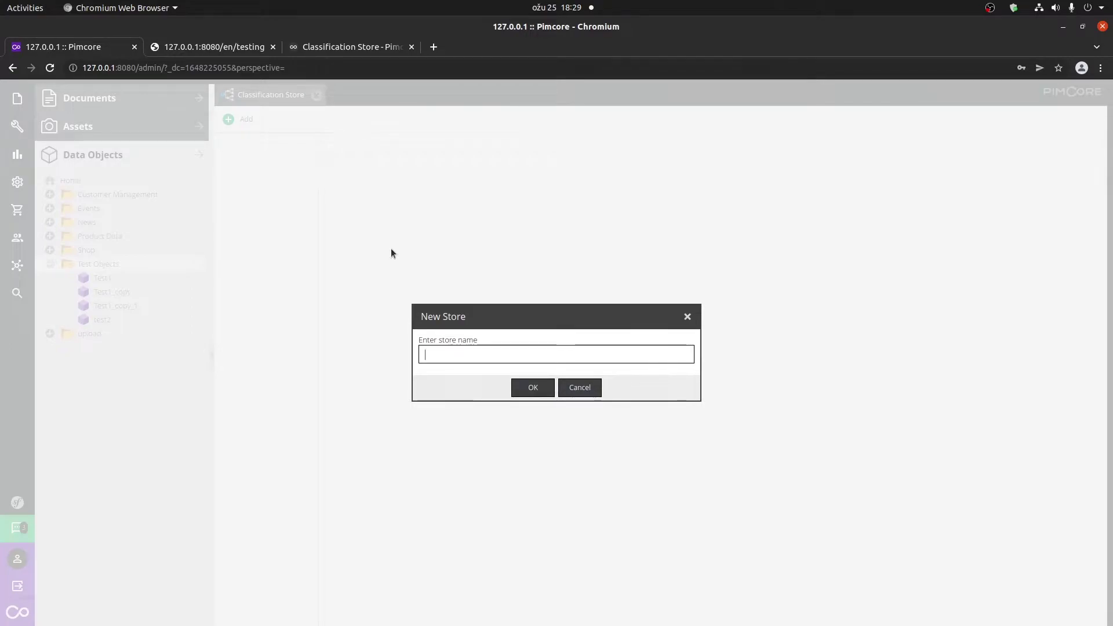
text(Store)
key(Return)
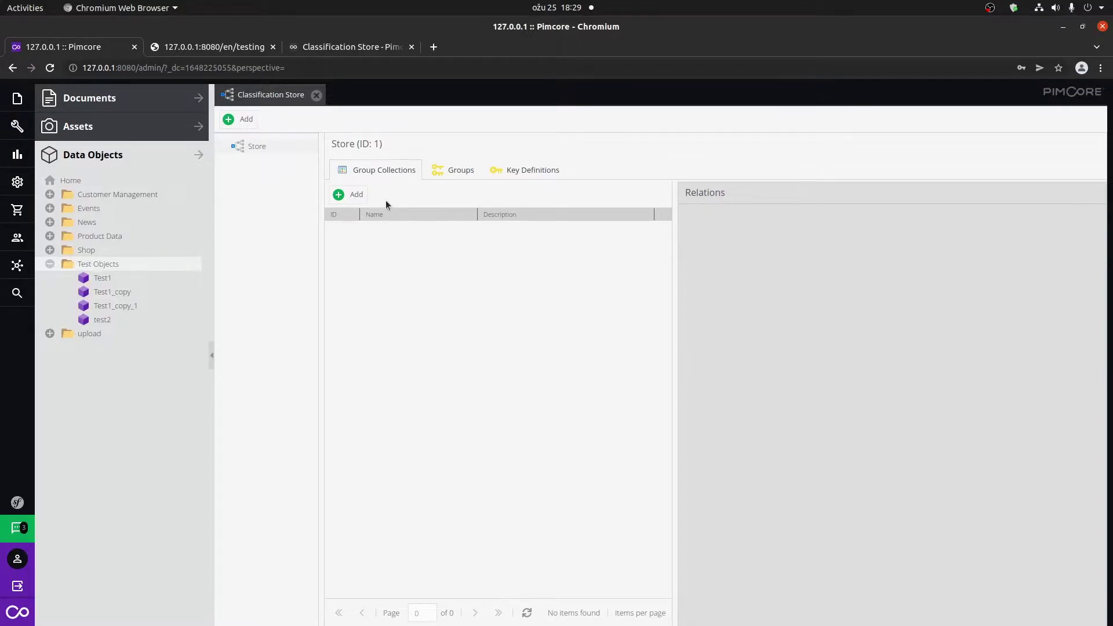
Create a group collection named 'IT' in the Store's Group Collections
click(524, 171)
click(455, 170)
click(380, 171)
click(456, 177)
click(514, 176)
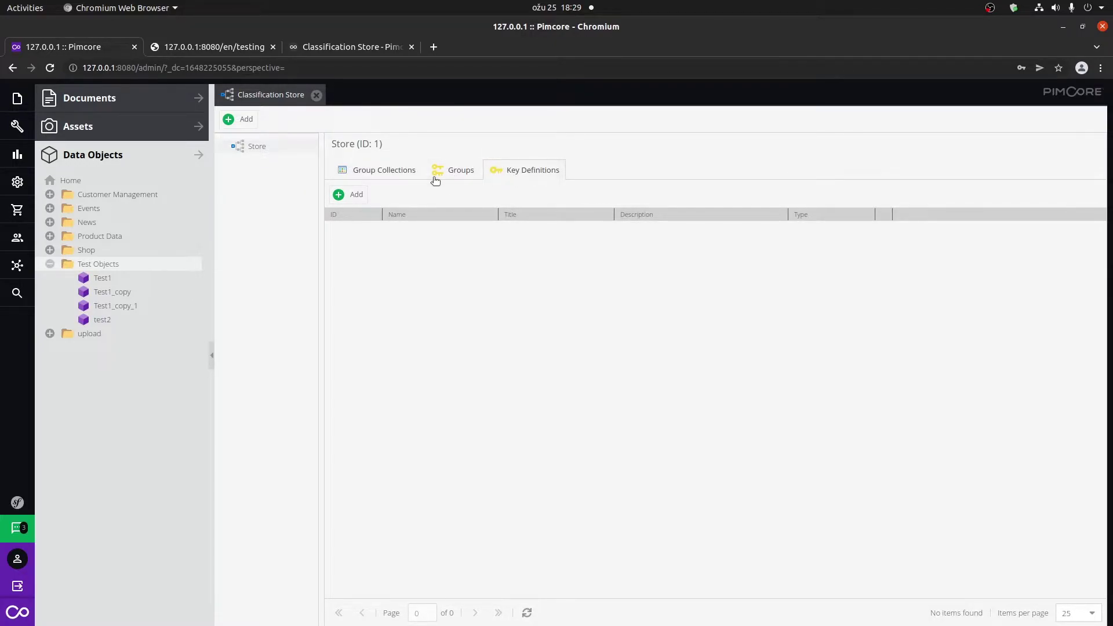
click(405, 175)
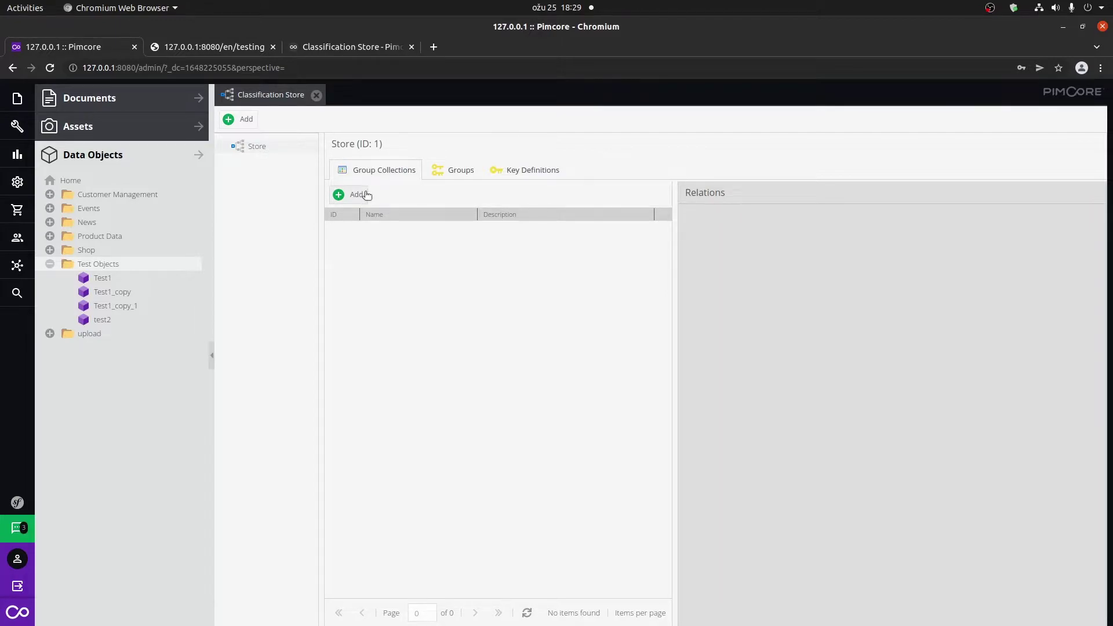
click(366, 195)
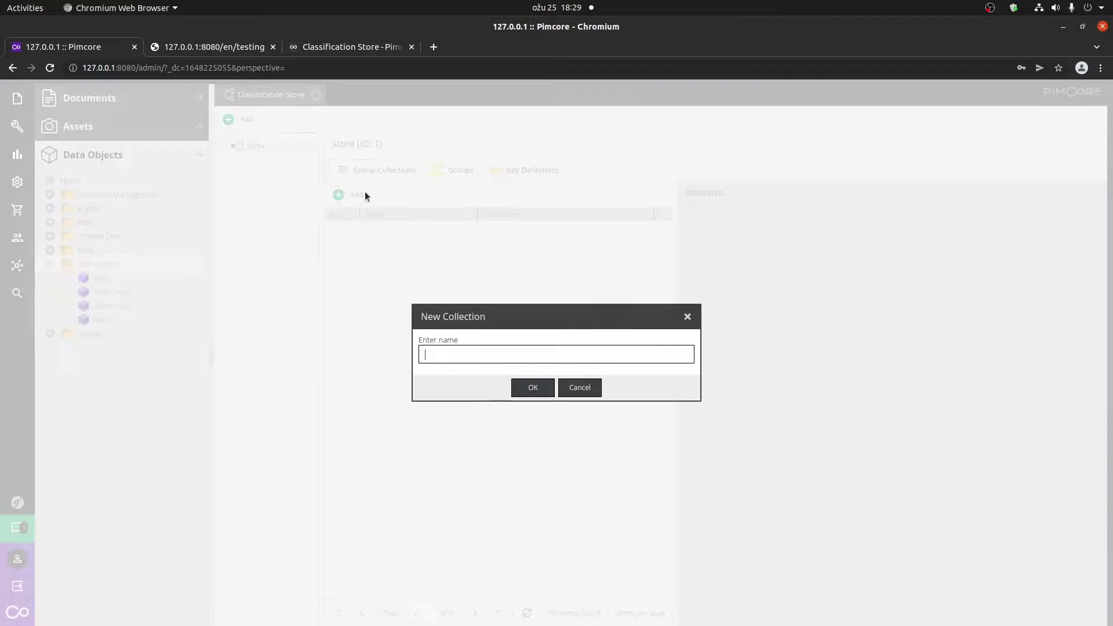
text(IT)
key(Return)
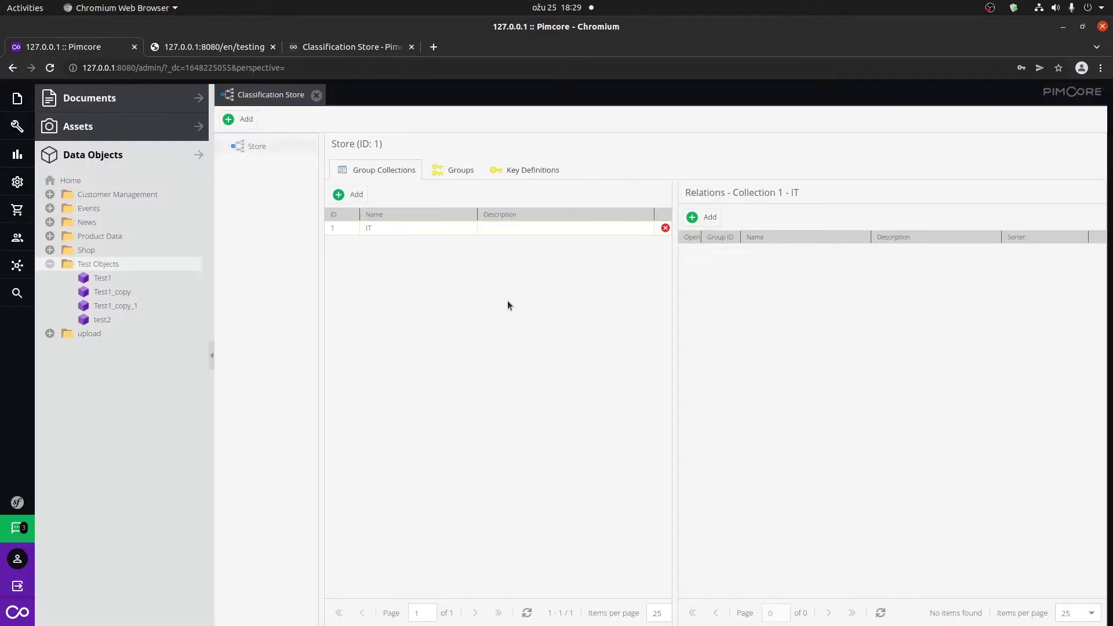
Create a group named 'Motherboard' in the Store's Groups
click(461, 170)
click(356, 196)
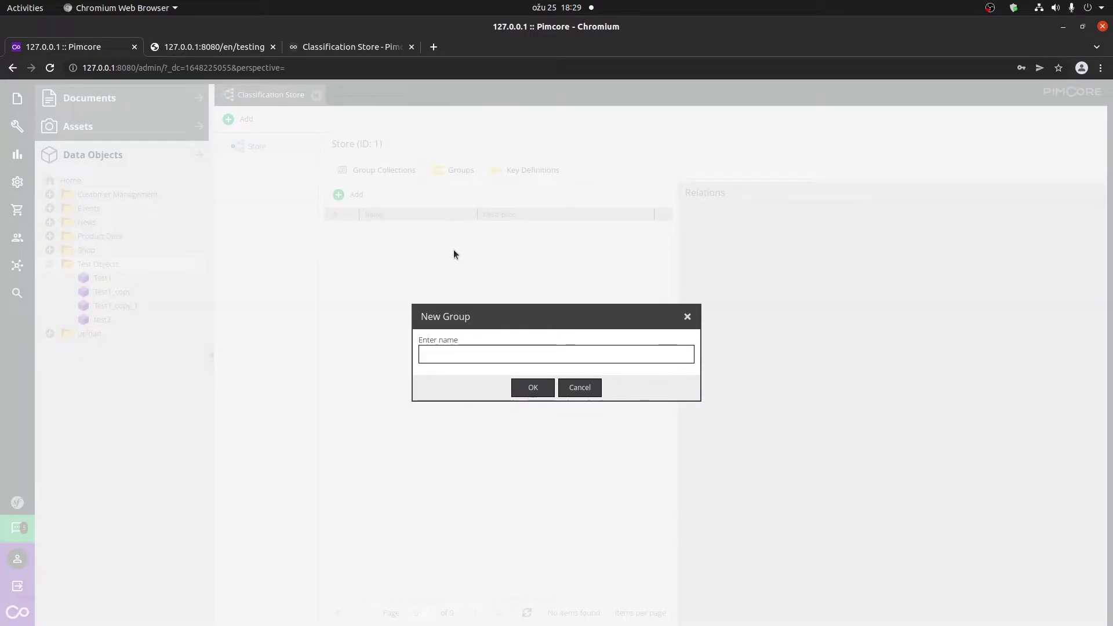
text(MotherBo)
key(BackSpace)
key(BackSpace)
text(board)
key(Return)
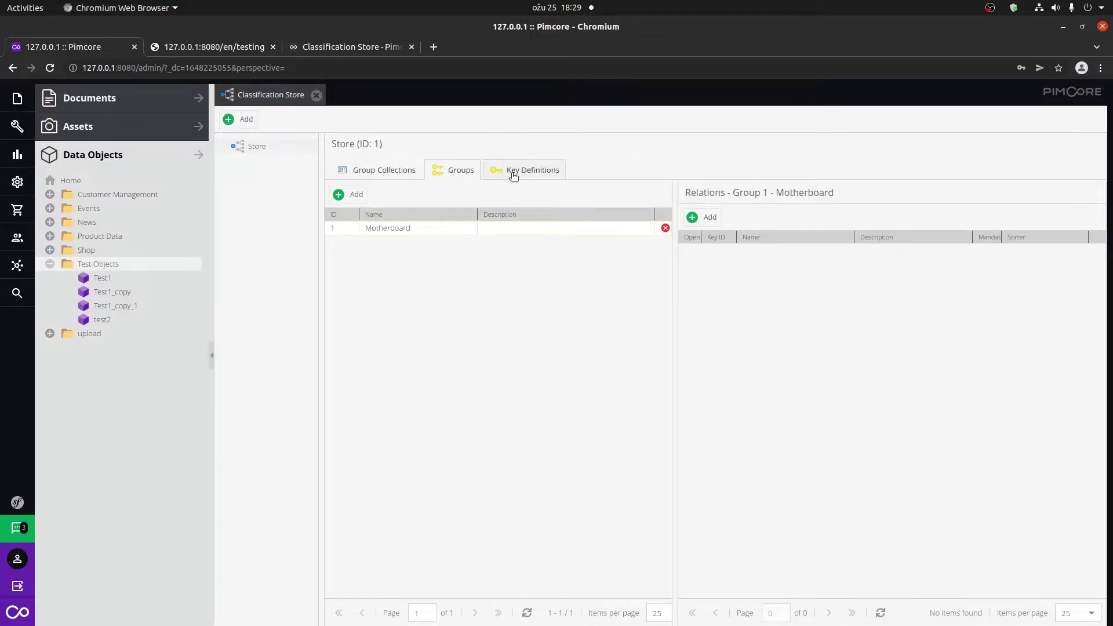
Add the Chipset and Socket key definitions to the Store
click(513, 174)
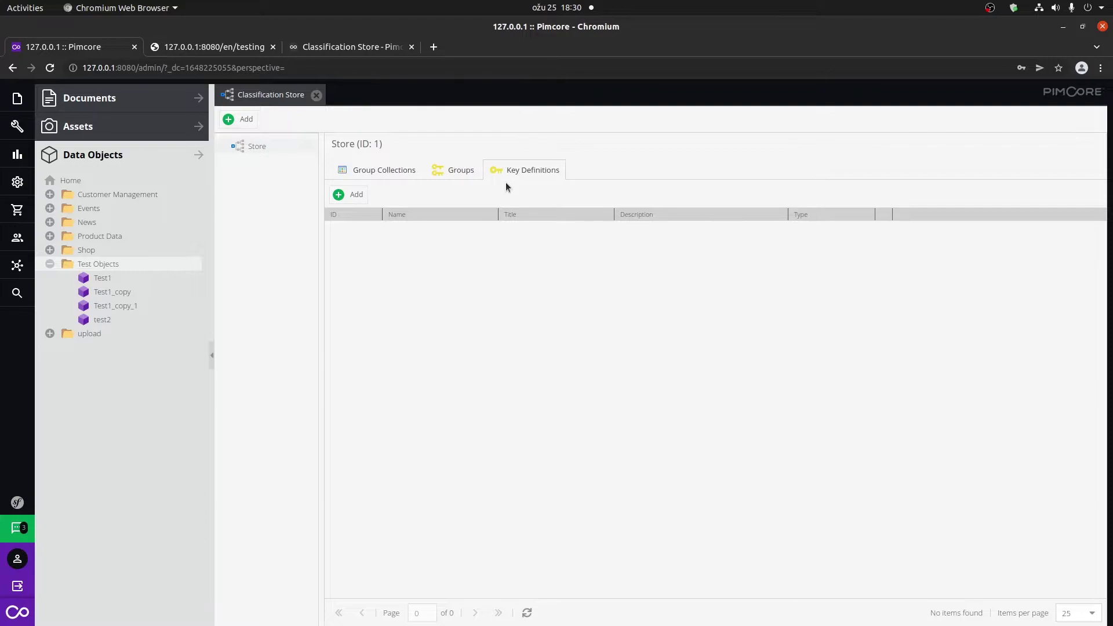
click(354, 195)
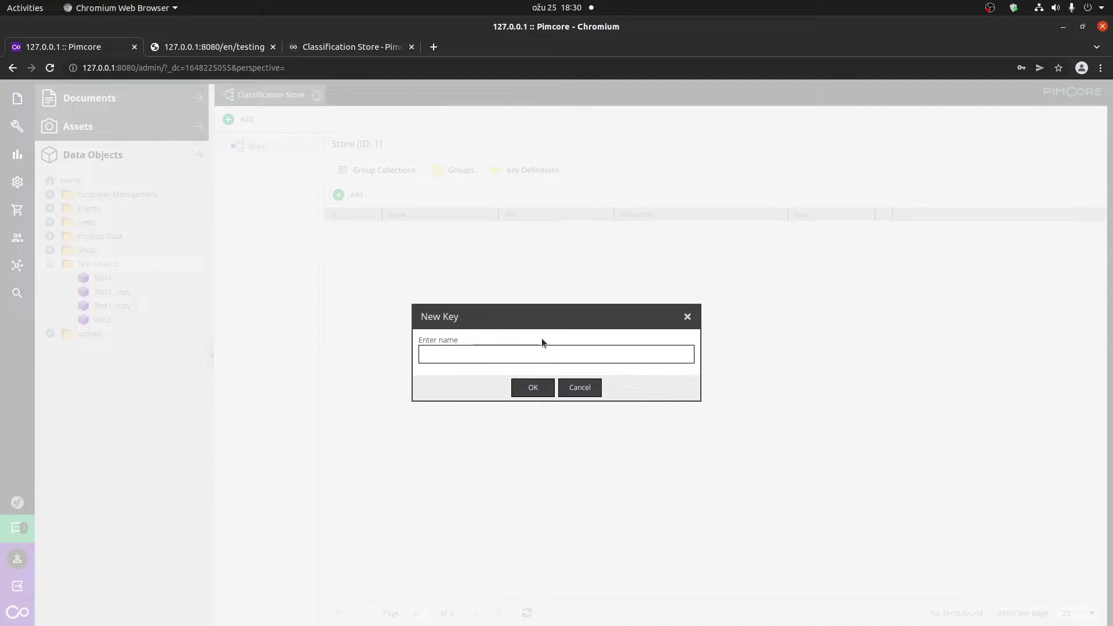
text(Chipset)
key(Return)
click(353, 195)
text(Sock)
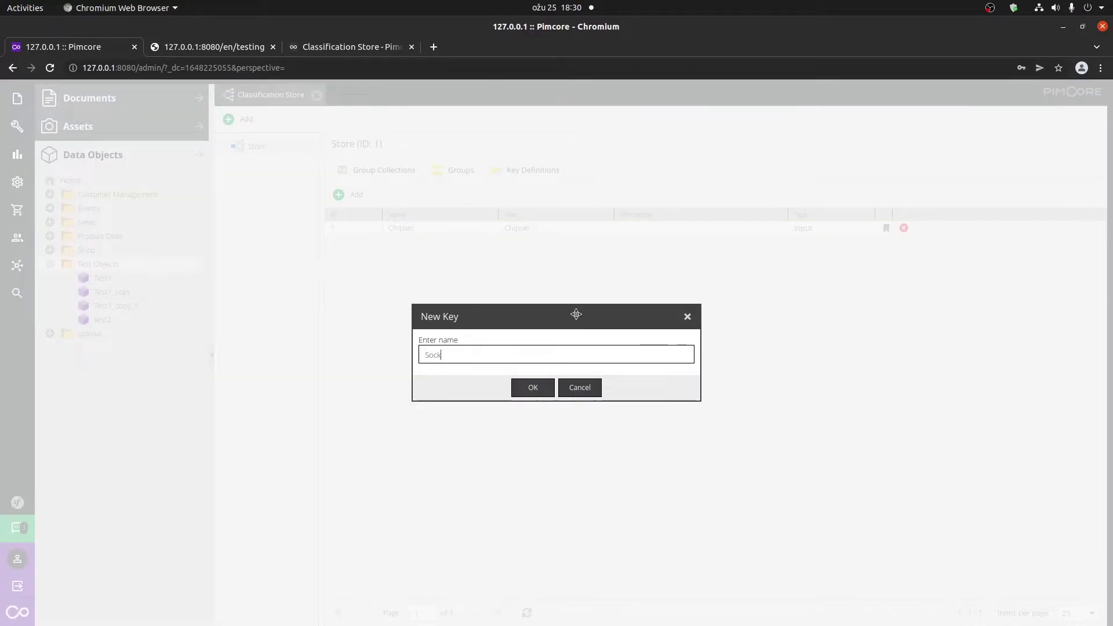
text(et)
key(Return)
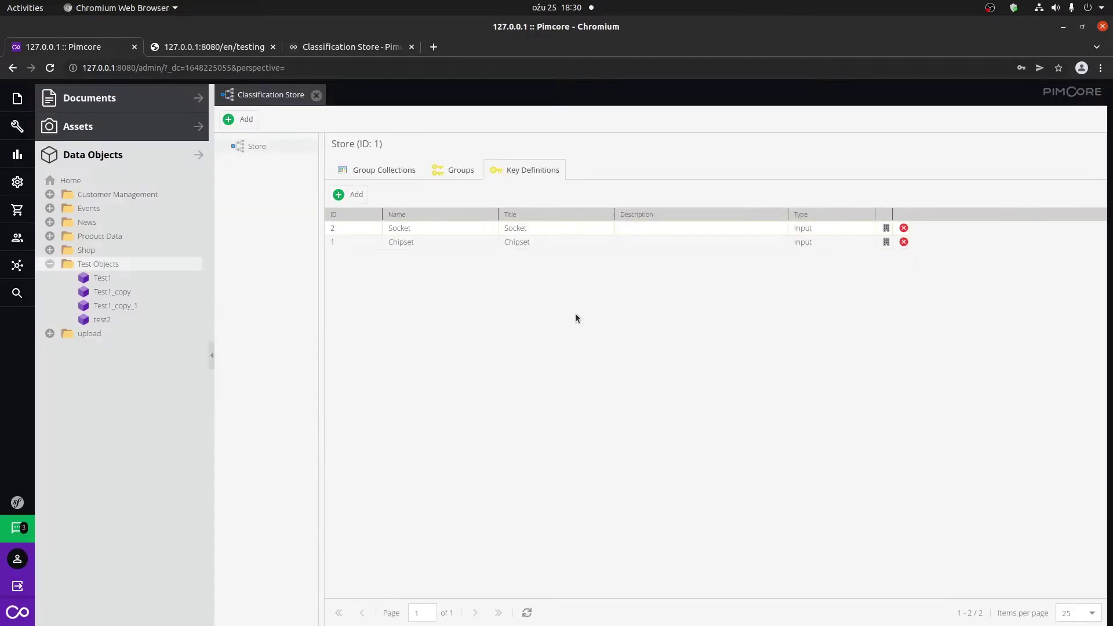
Add the Format and Memory Type key definitions to the Store
click(350, 197)
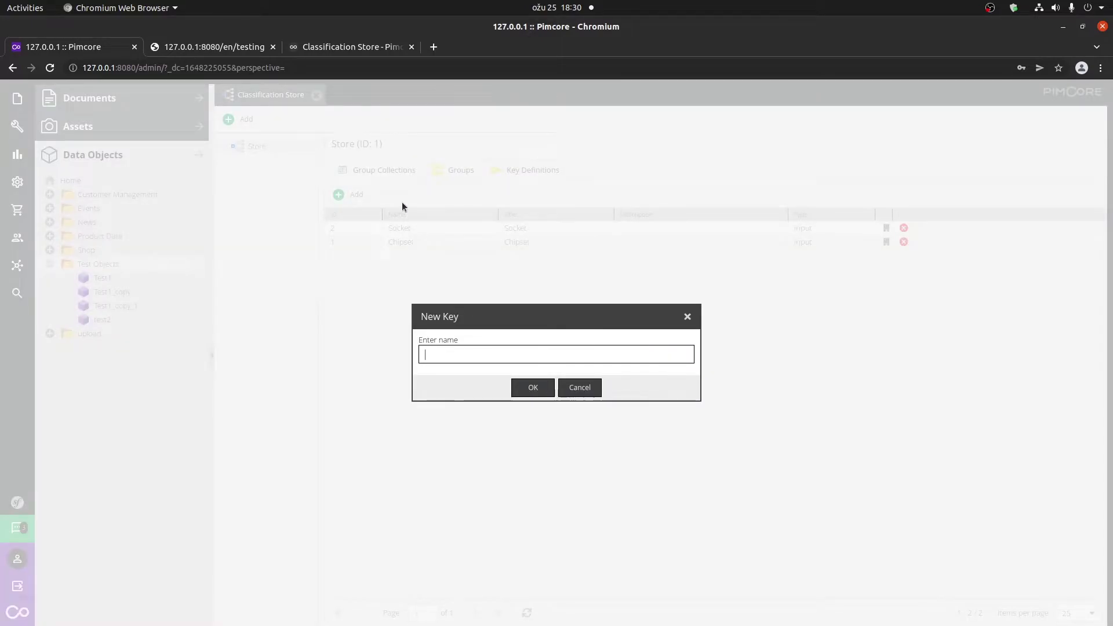
text(Colour)
key(Return)
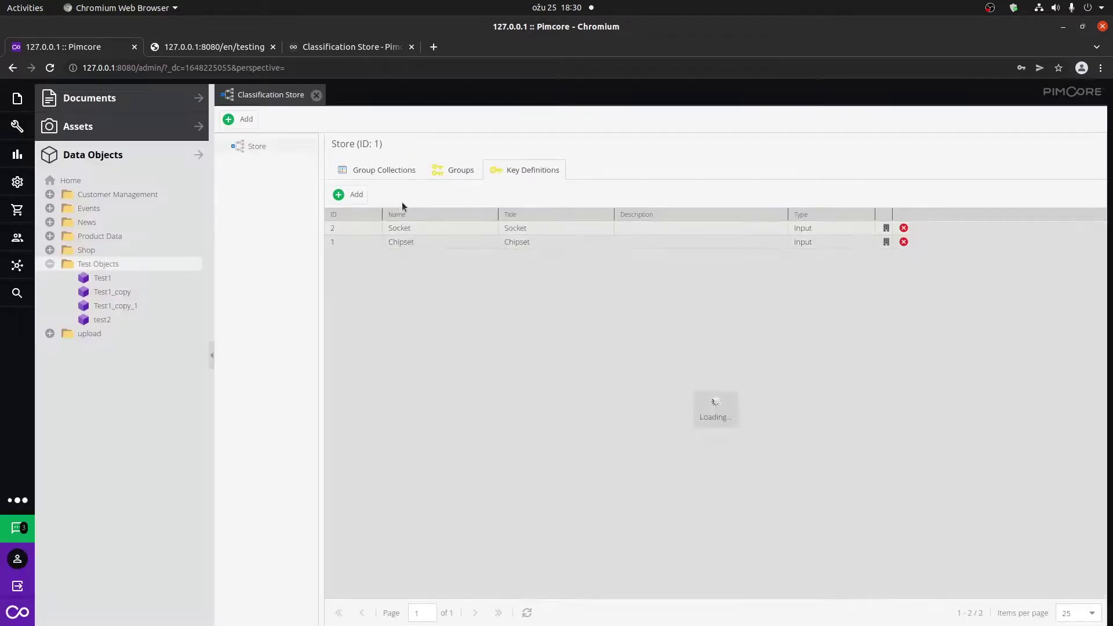
click(355, 195)
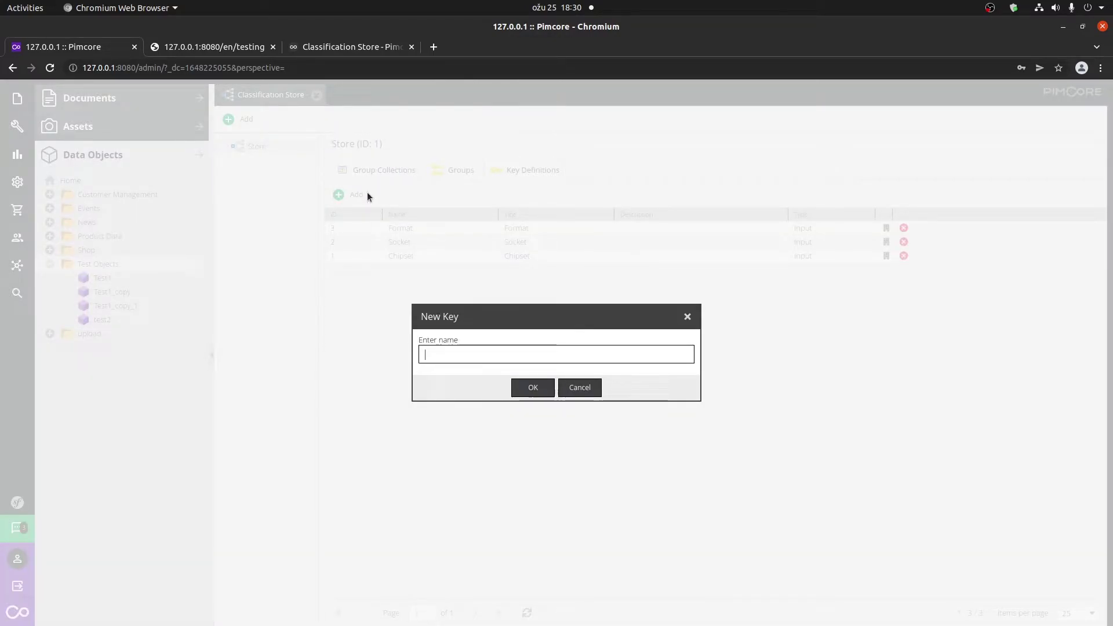
text(Memory Type)
key(Return)
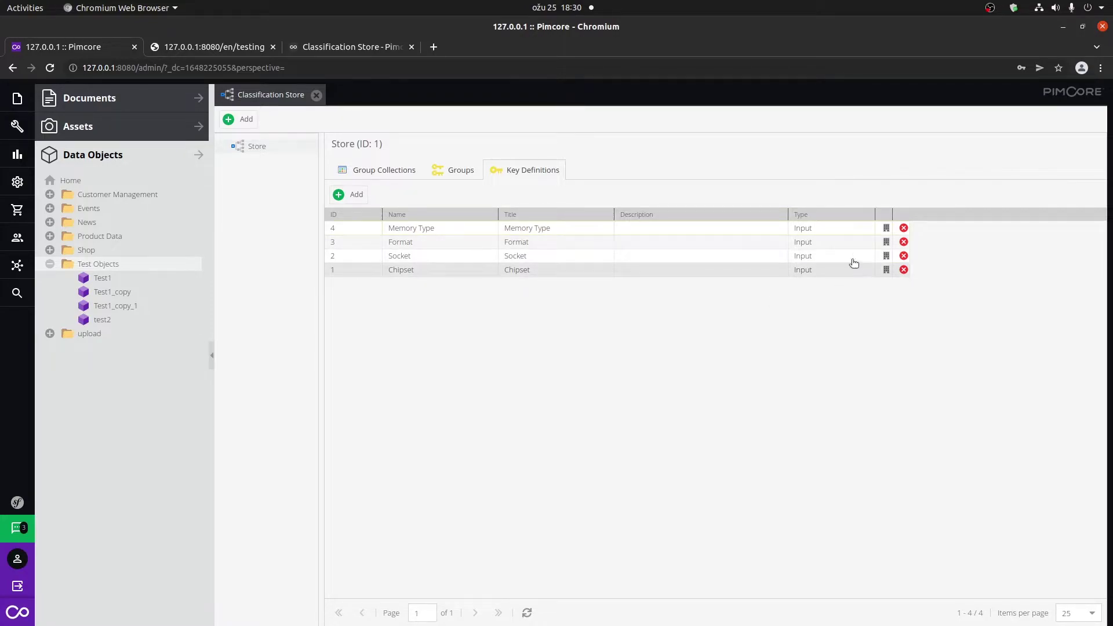
click(869, 230)
click(867, 228)
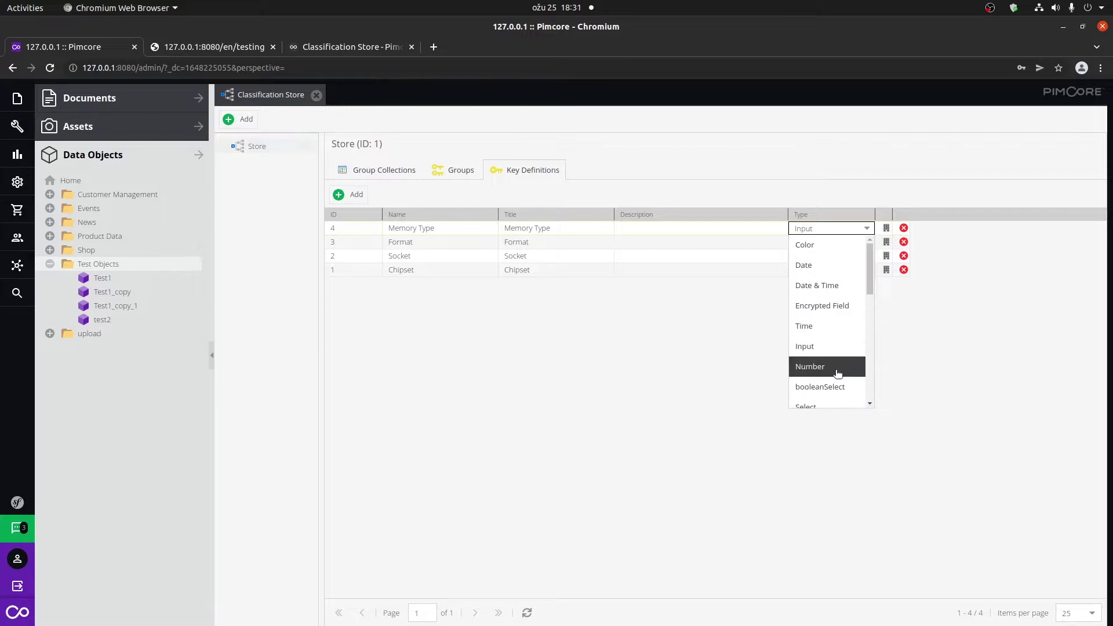
scroll(848, 349, down, 3)
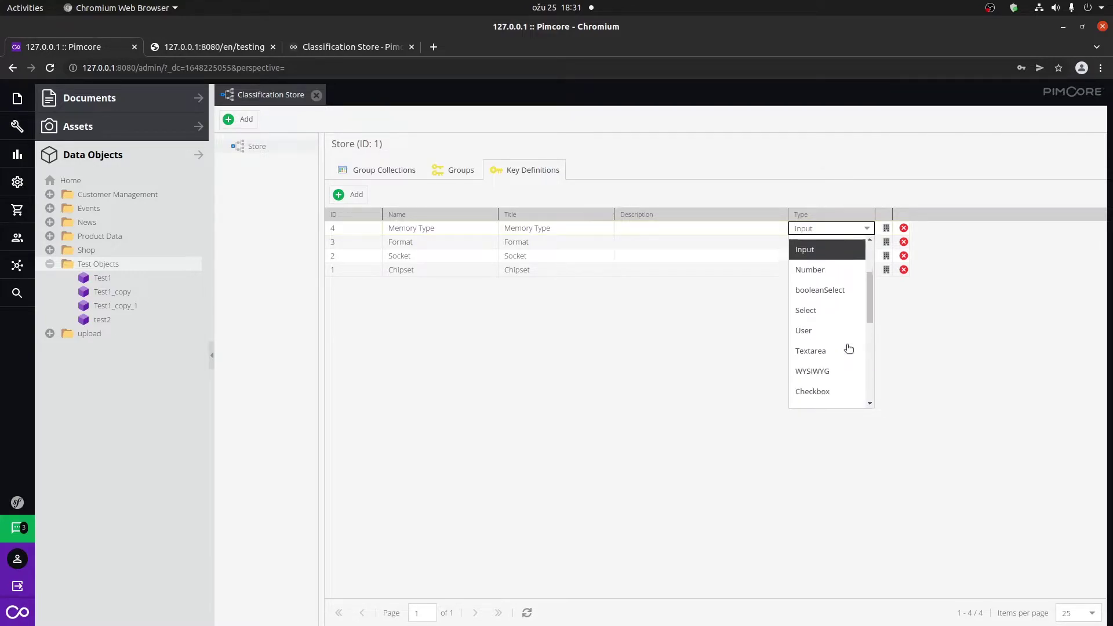
scroll(849, 348, down, 6)
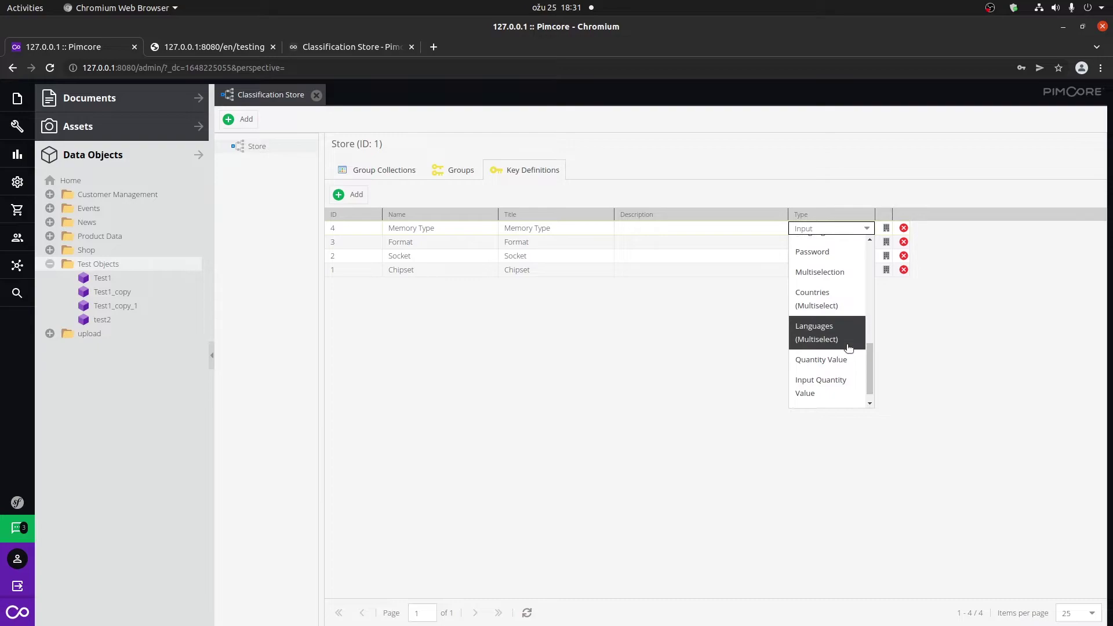
scroll(849, 348, down, 1)
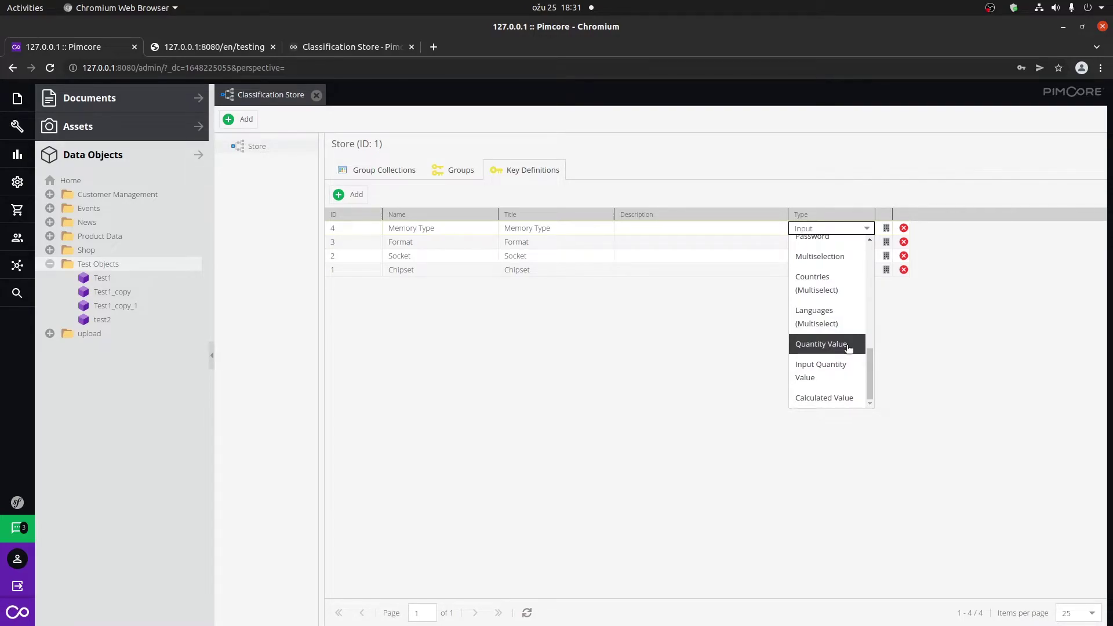
scroll(849, 348, up, 10)
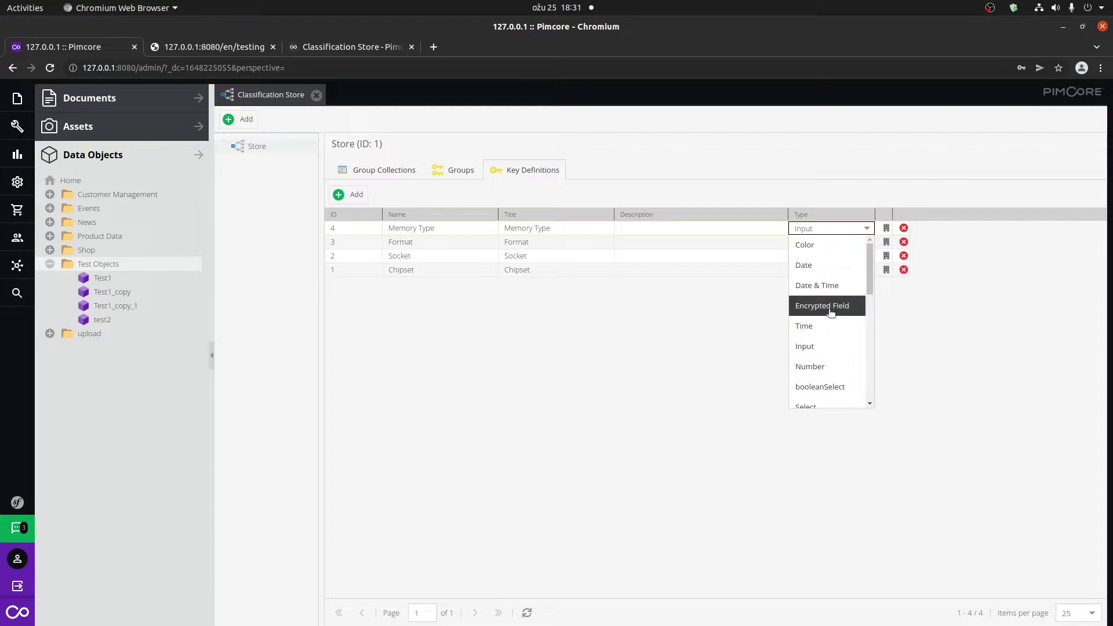
scroll(836, 351, down, 3)
scroll(840, 348, down, 3)
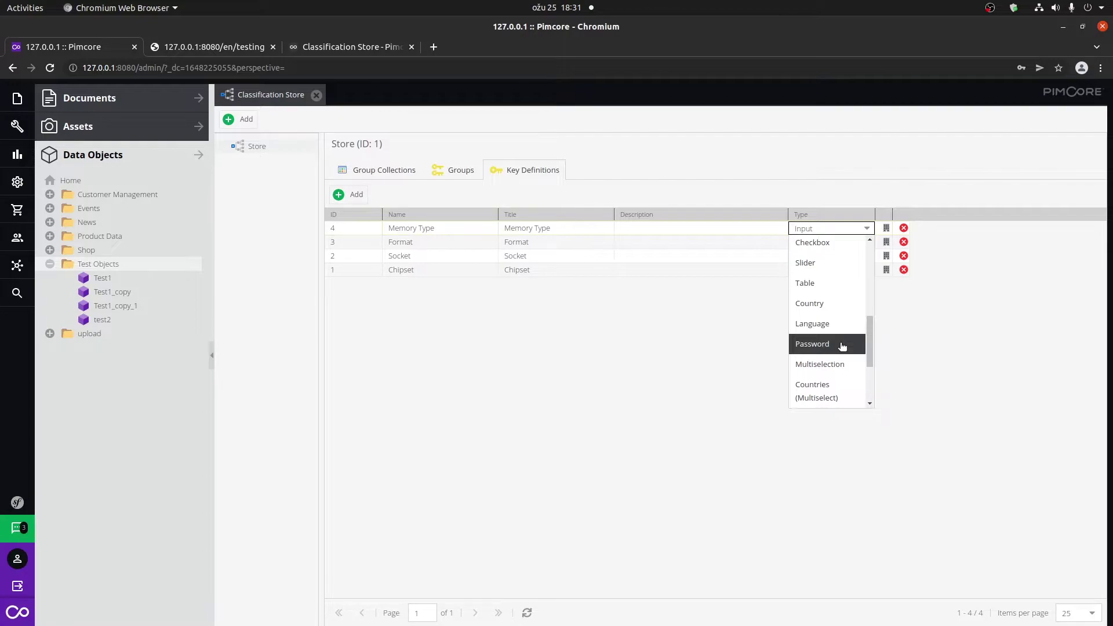
click(954, 357)
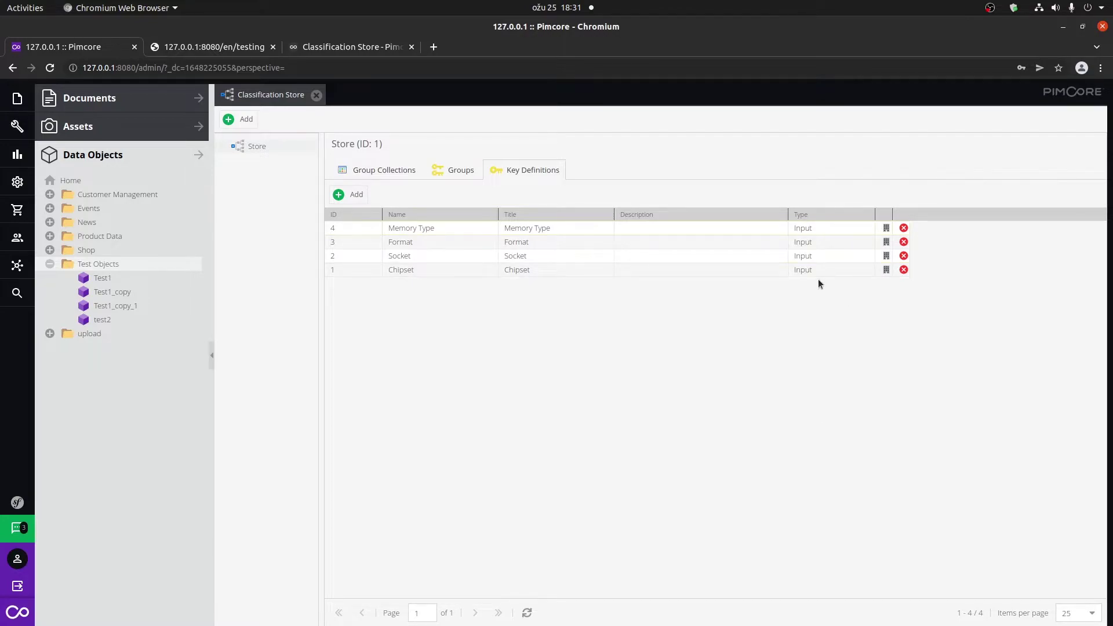
Change the Chipset key's type from Input to Select
click(837, 271)
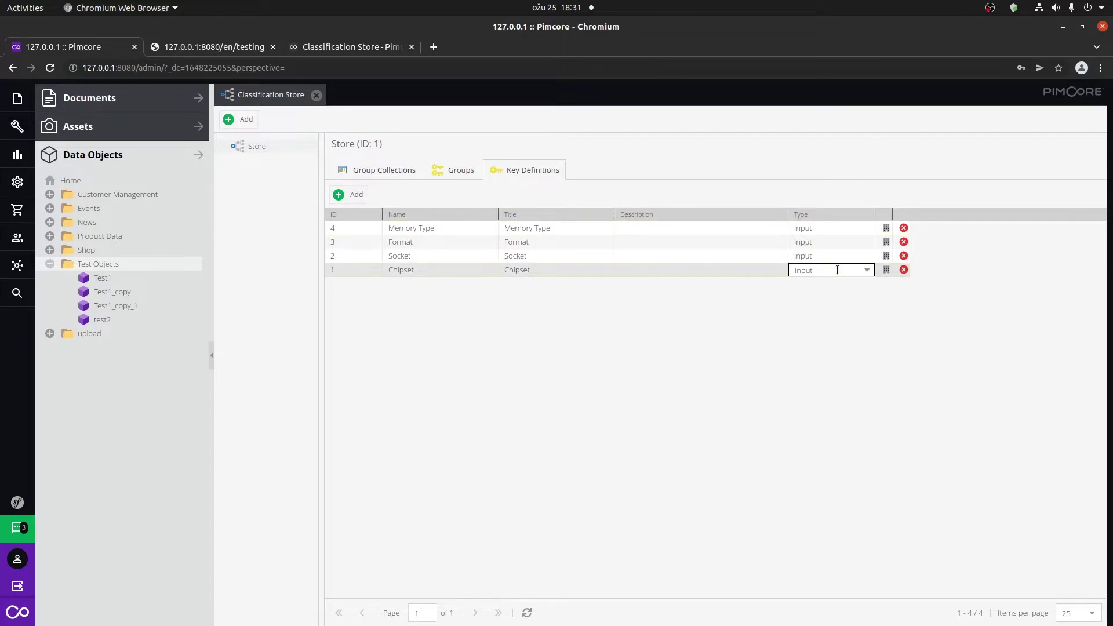
click(868, 271)
scroll(850, 375, down, 3)
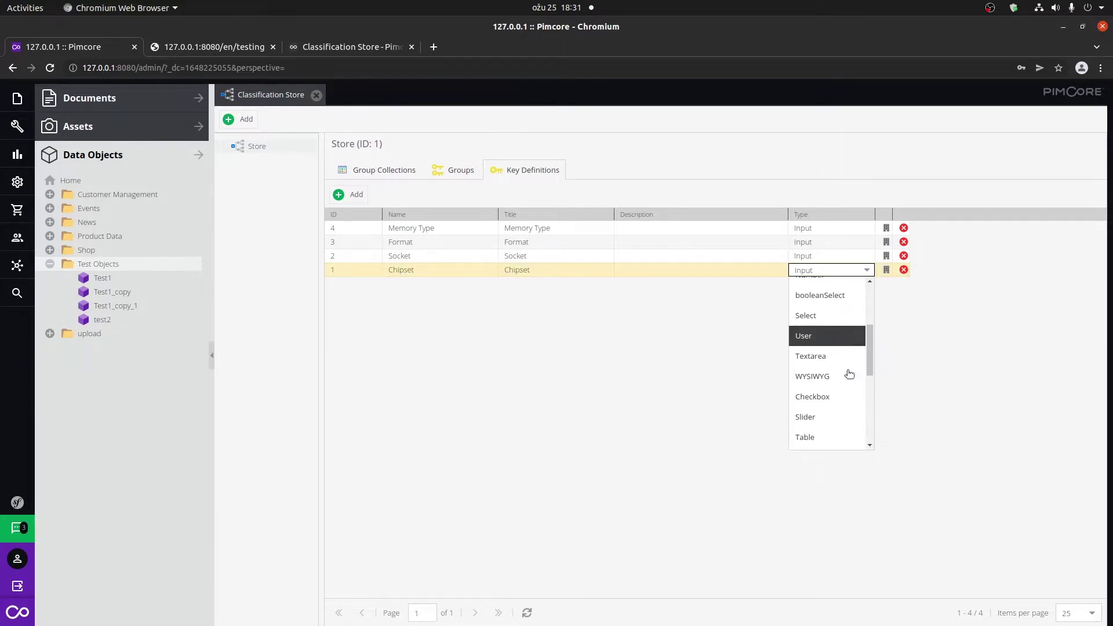
scroll(850, 375, down, 3)
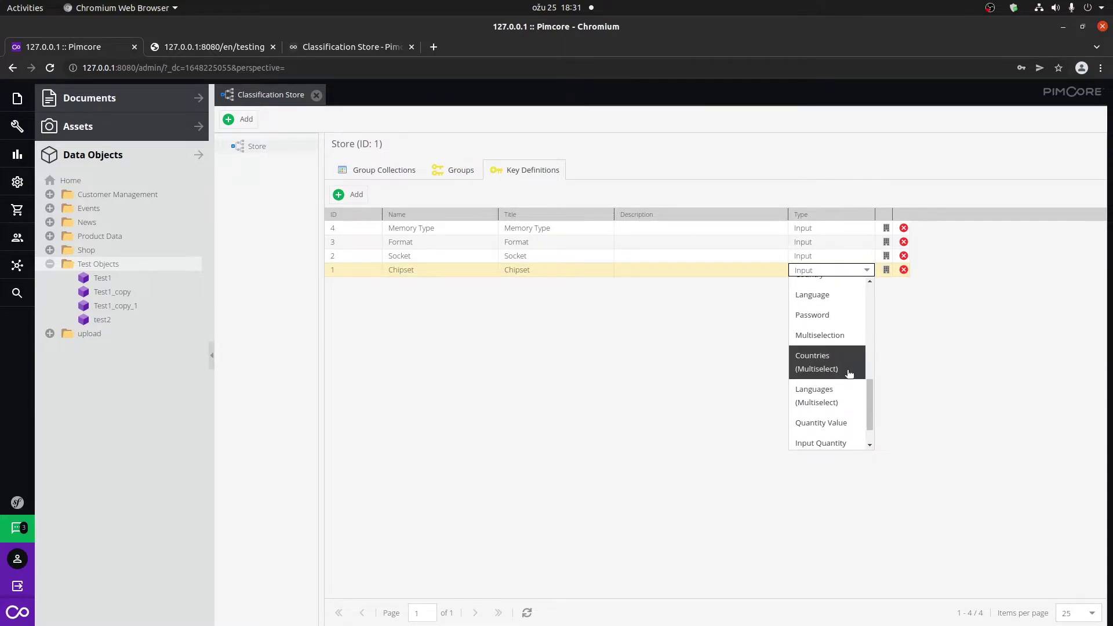
scroll(849, 373, down, 1)
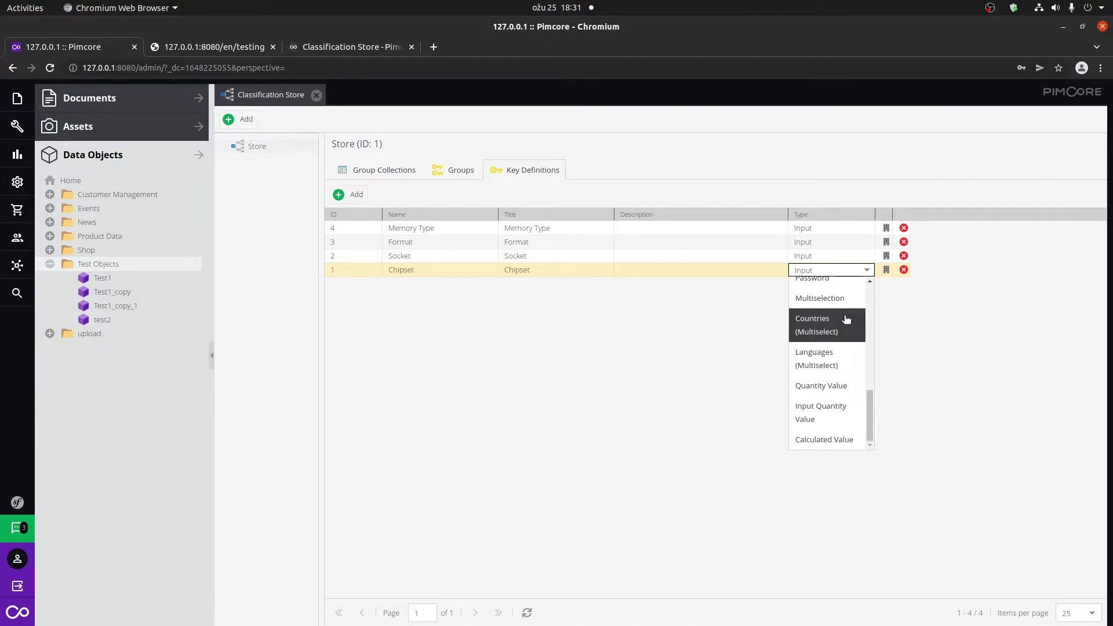
scroll(845, 337, up, 6)
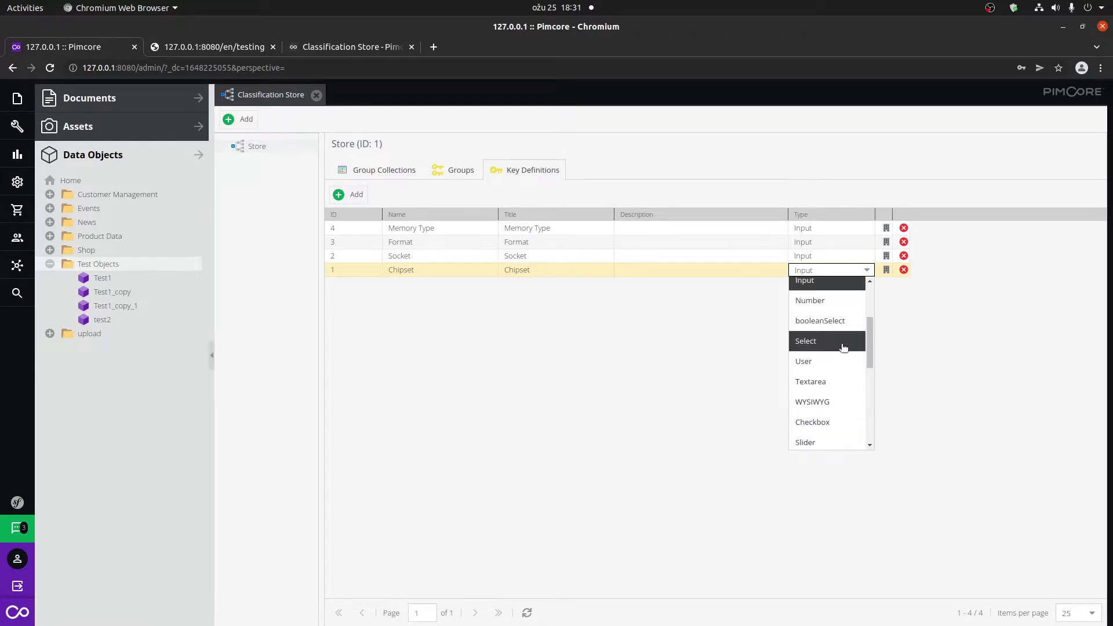
click(843, 347)
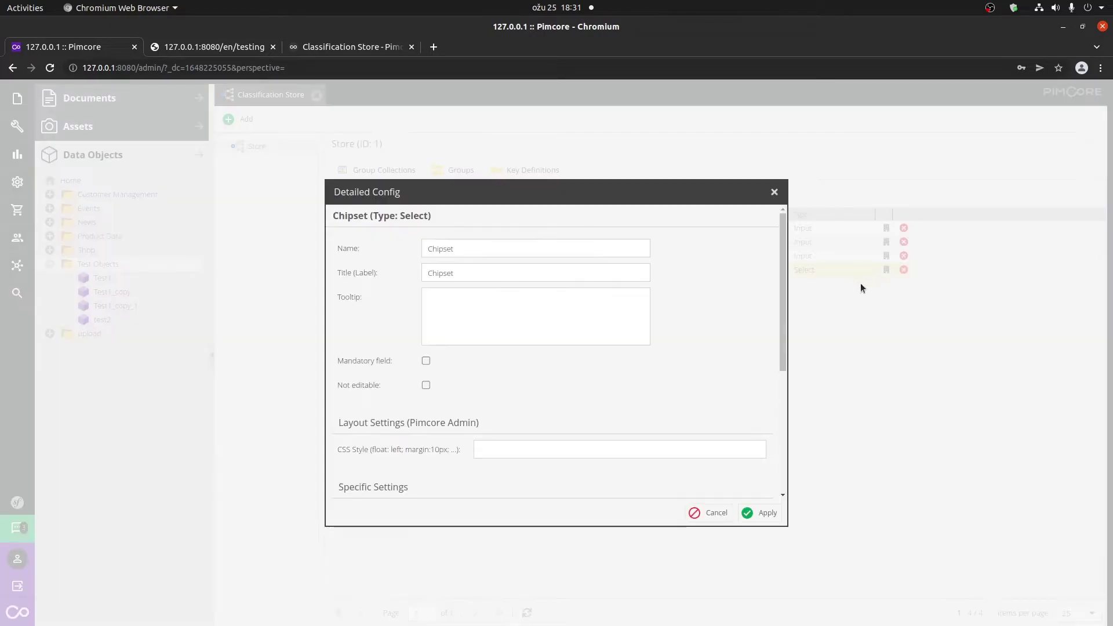
scroll(604, 356, down, 3)
scroll(604, 356, down, 1)
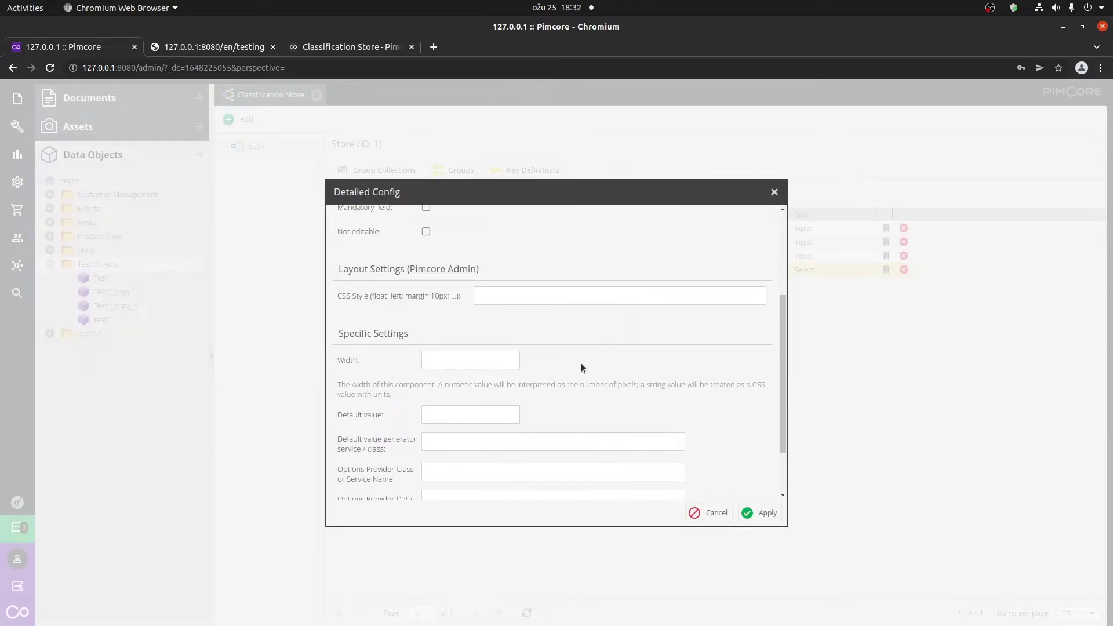
scroll(538, 339, up, 1)
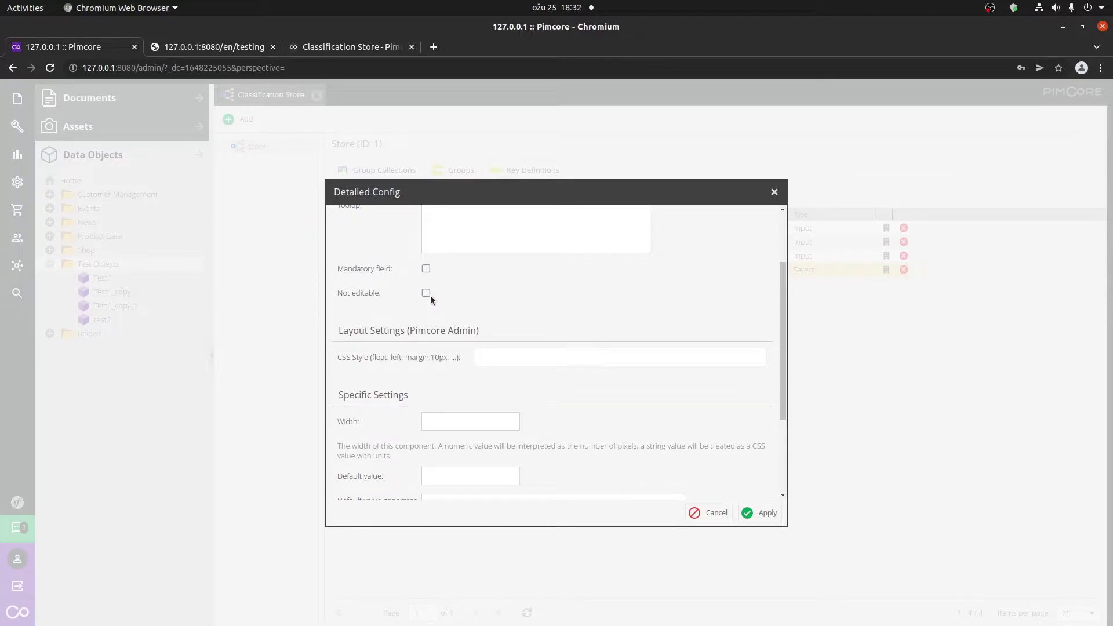
scroll(502, 366, down, 3)
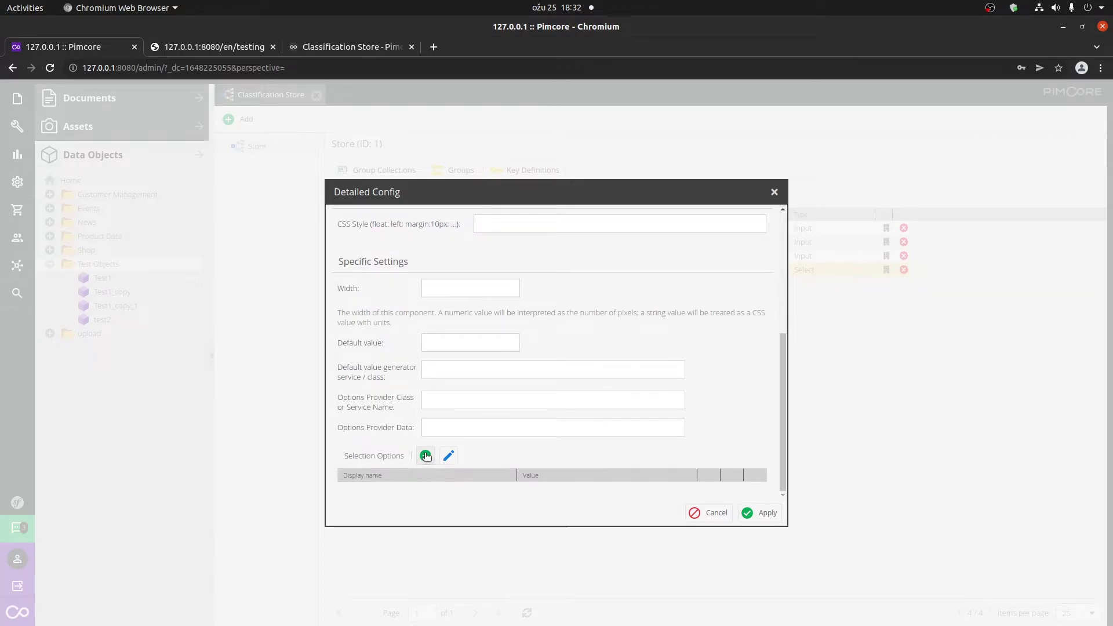
Add selection options AMD and INTEL to Chipset and apply the configuration
click(425, 456)
click(434, 490)
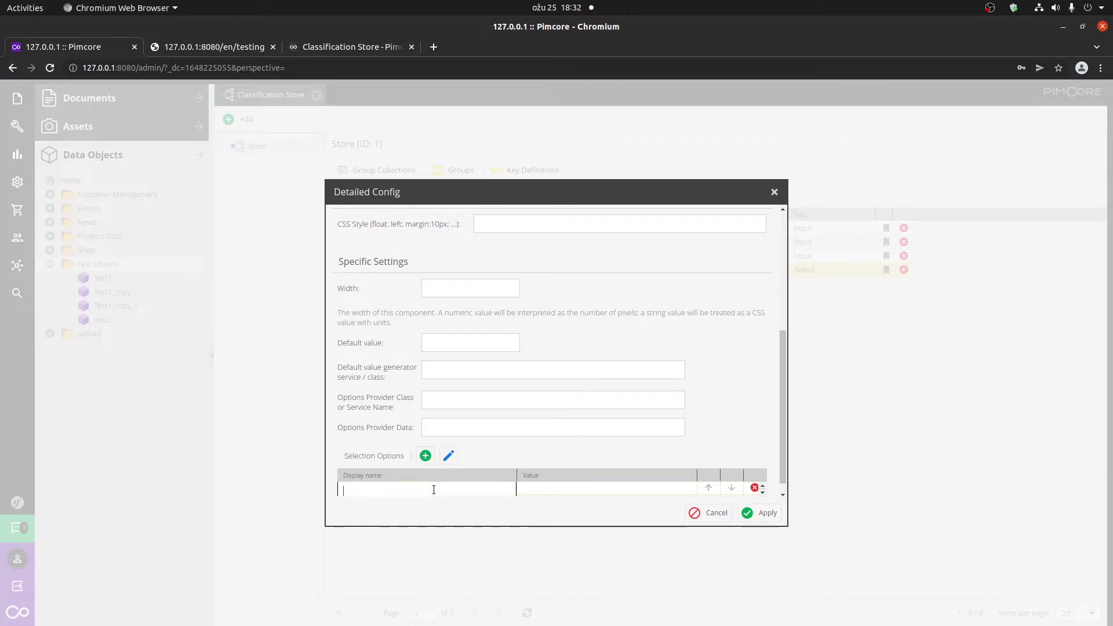
text(AMD)
key(Return)
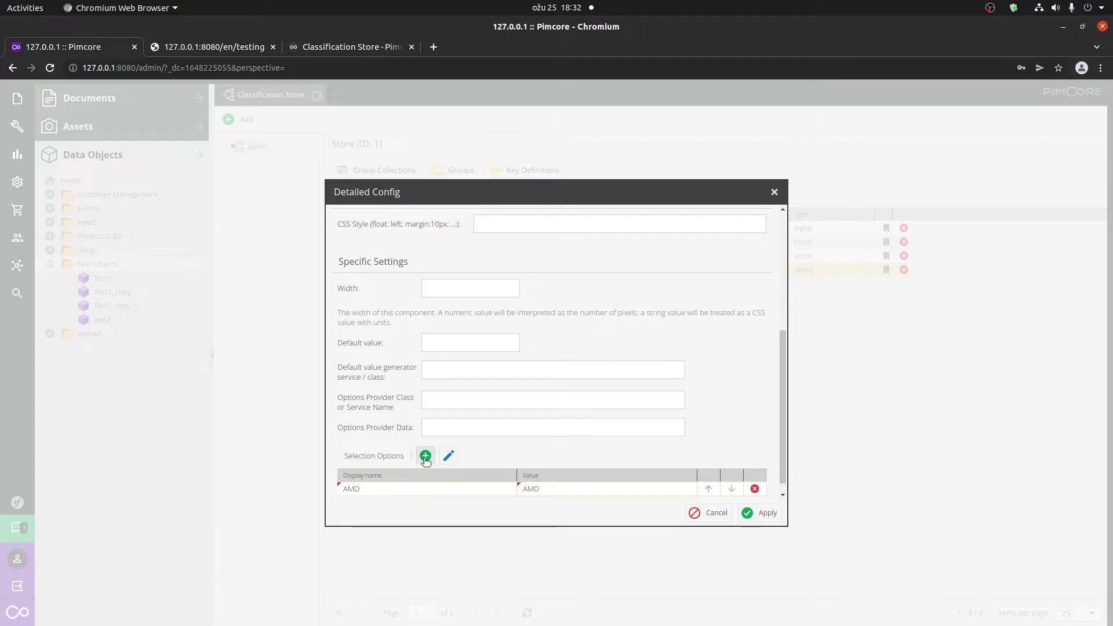
click(425, 456)
click(432, 476)
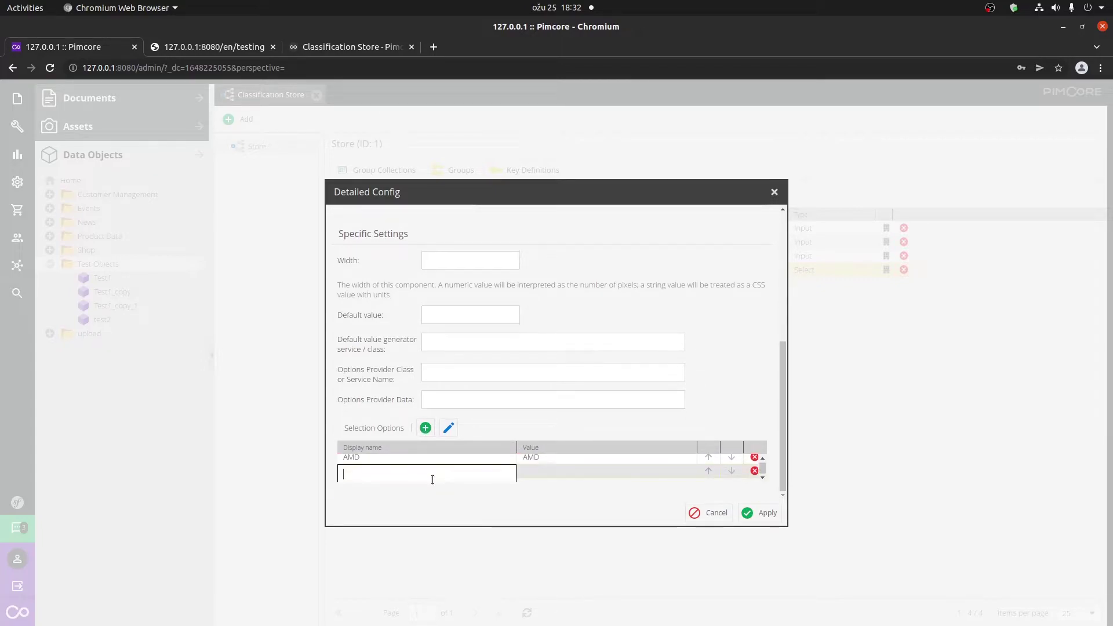
text(INTEL)
key(Return)
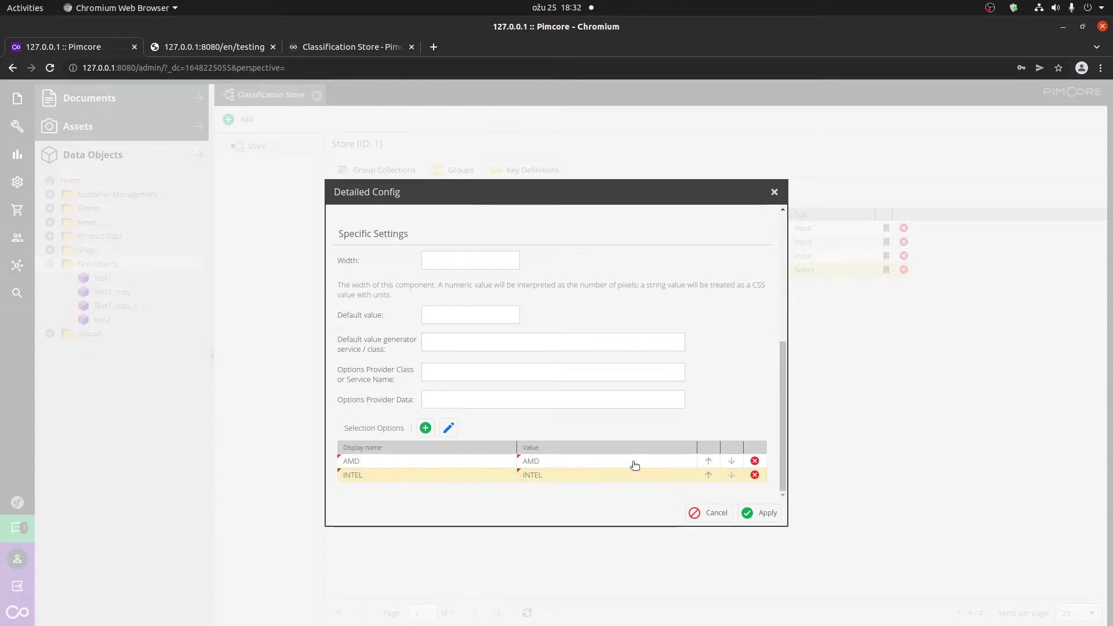
click(767, 513)
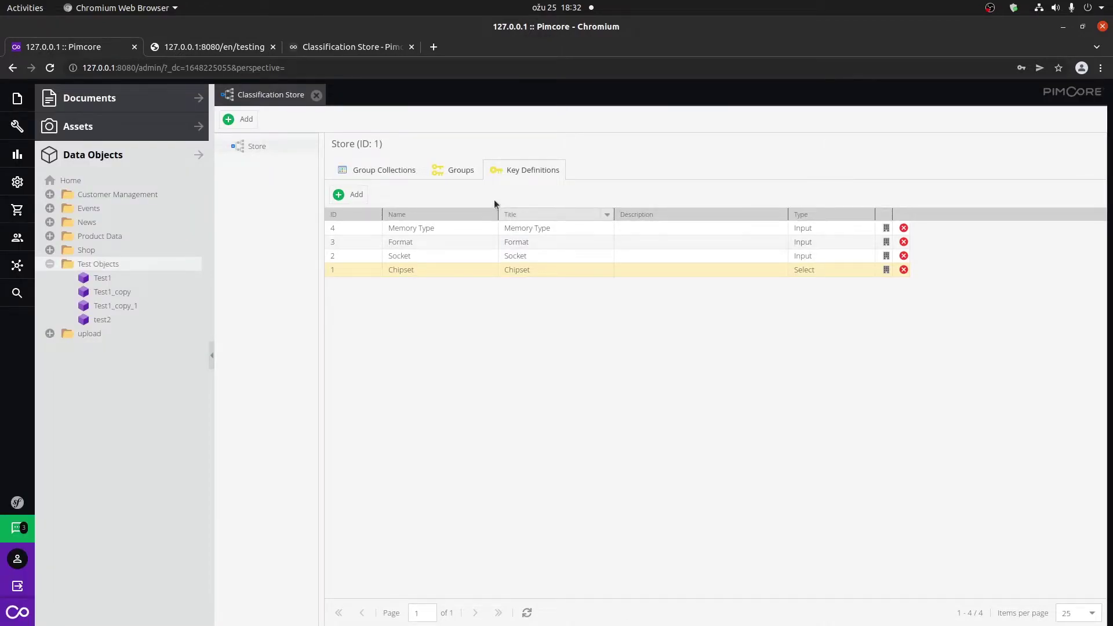
Relate the Socket, Memory Type, Format and Chipset keys to the Motherboard group
click(458, 172)
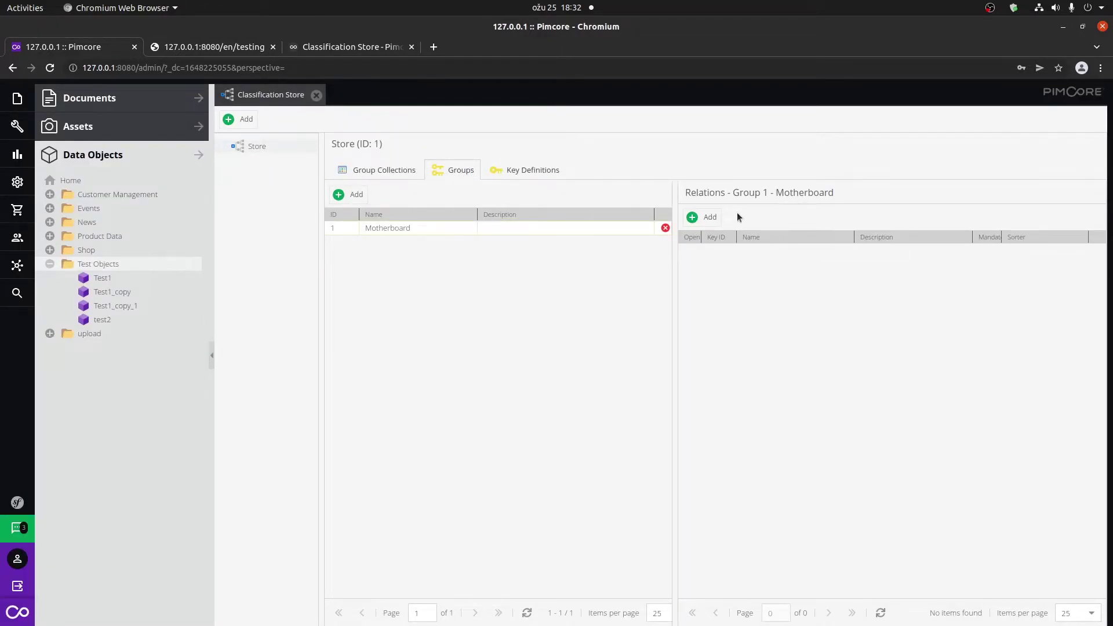
click(702, 217)
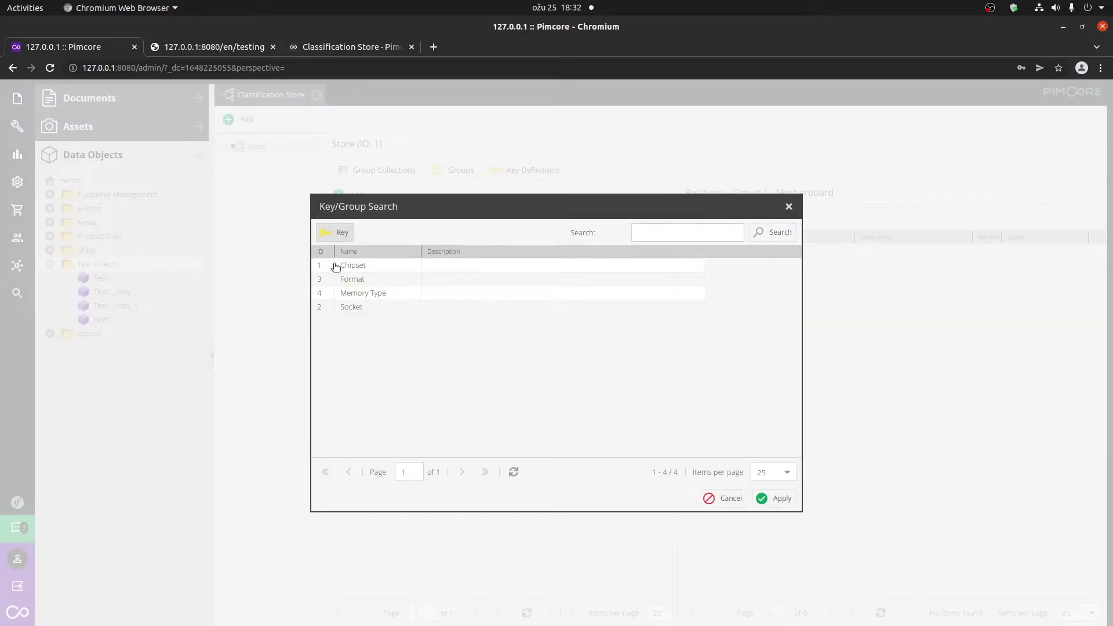
mouse_move(408, 208)
mouse_down()
mouse_move(425, 226)
mouse_move(400, 212)
mouse_up()
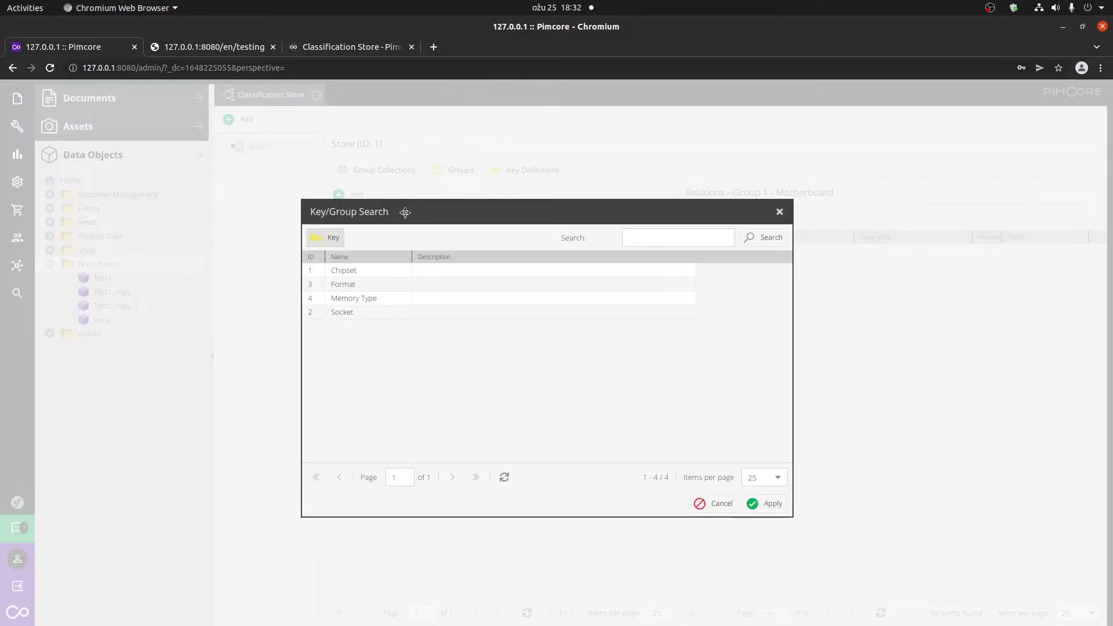
click(361, 315)
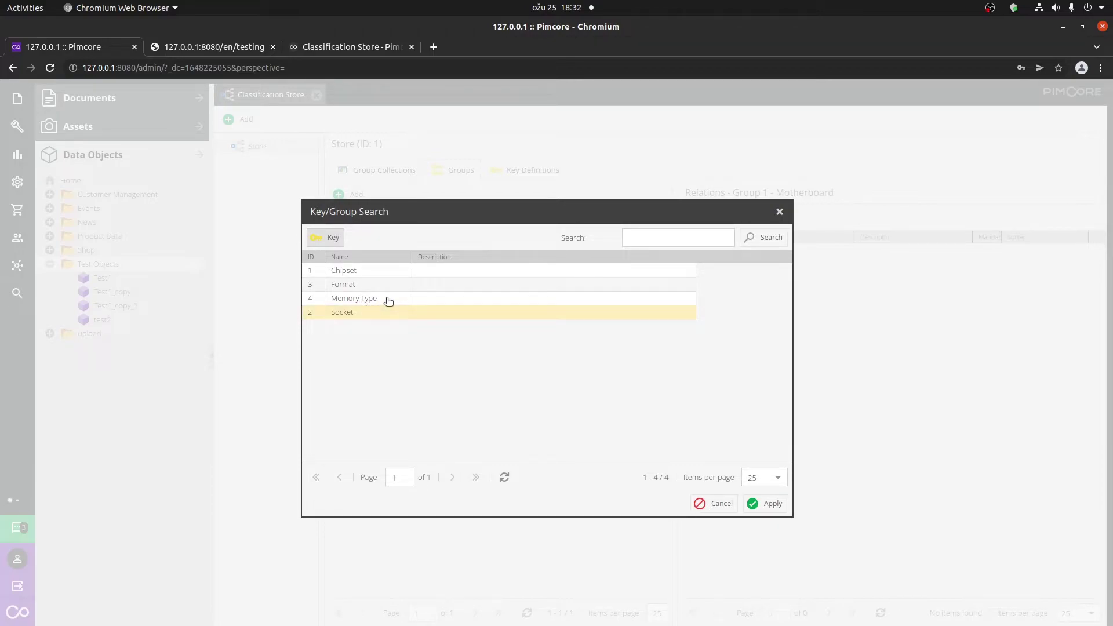
double_click(359, 315)
click(710, 220)
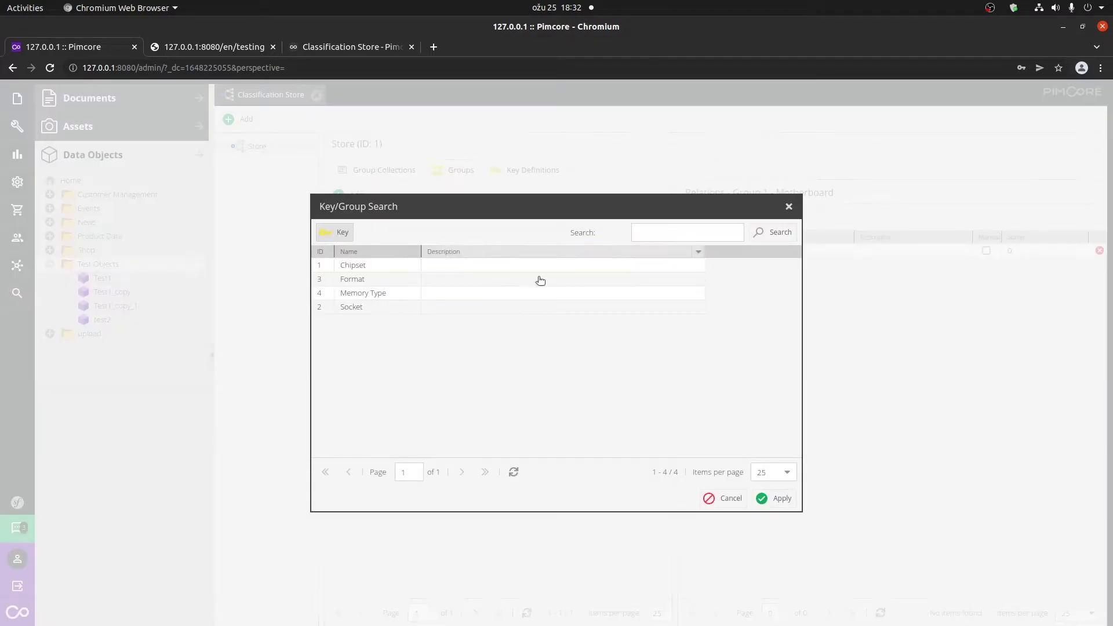
double_click(382, 293)
click(711, 220)
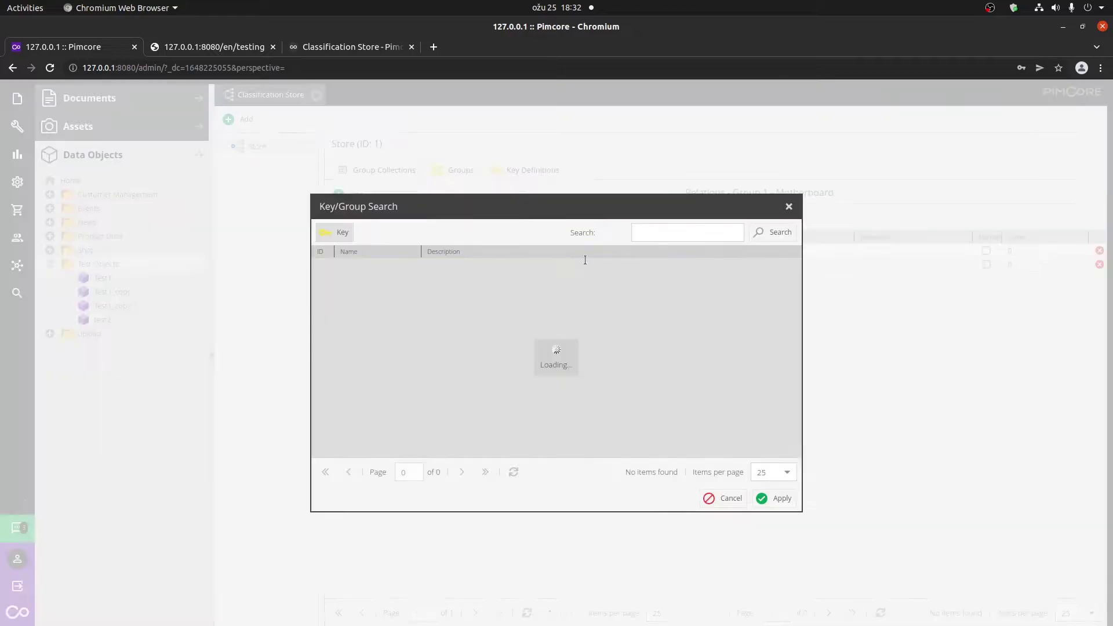
double_click(385, 285)
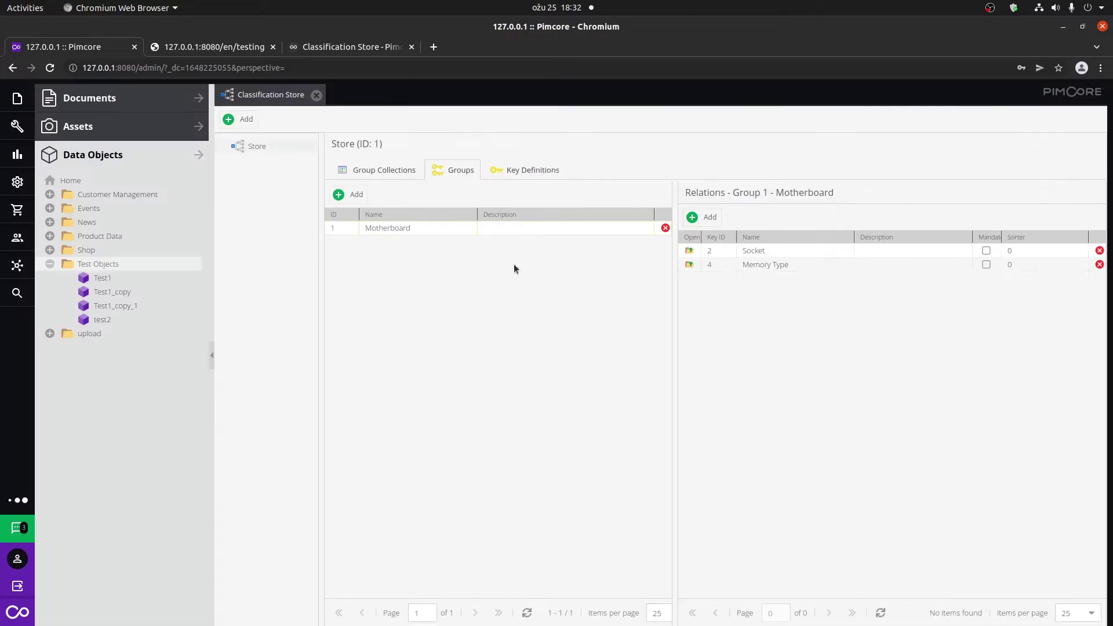
click(711, 216)
double_click(367, 265)
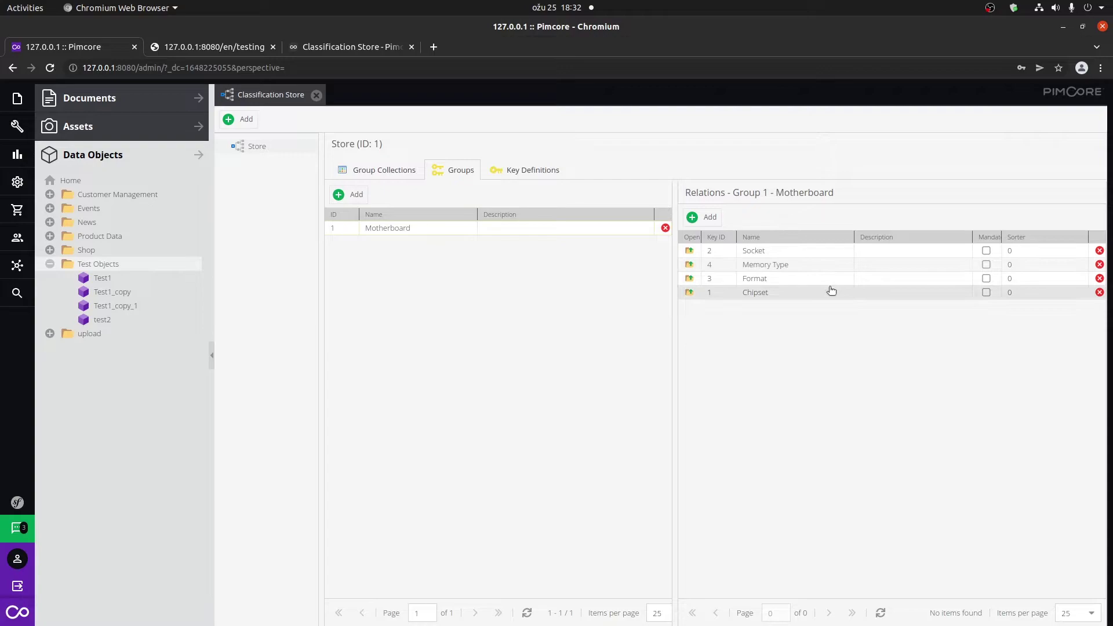
Set the Motherboard key sorters: Chipset 0, Socket 1, Format 2, Memory Type 3
click(1032, 294)
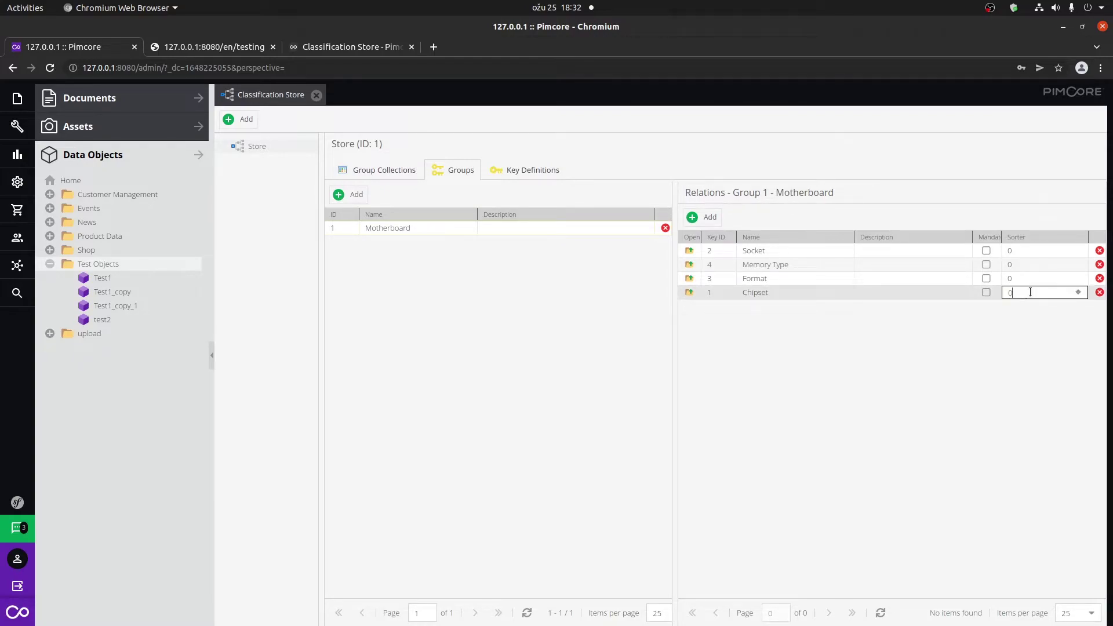
click(1044, 311)
click(1016, 297)
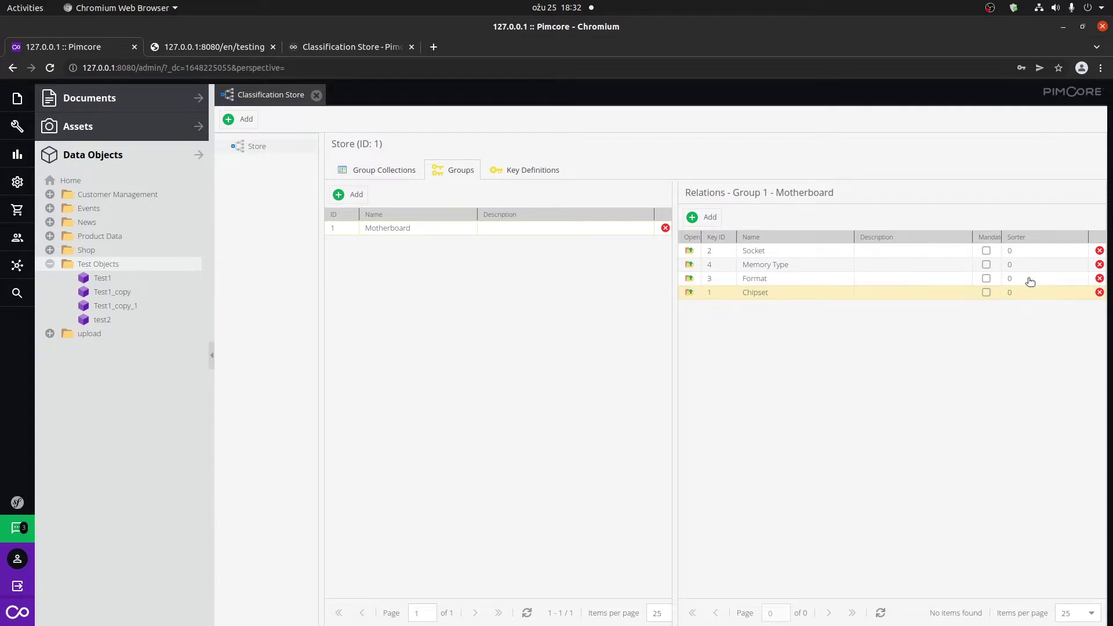
click(1029, 280)
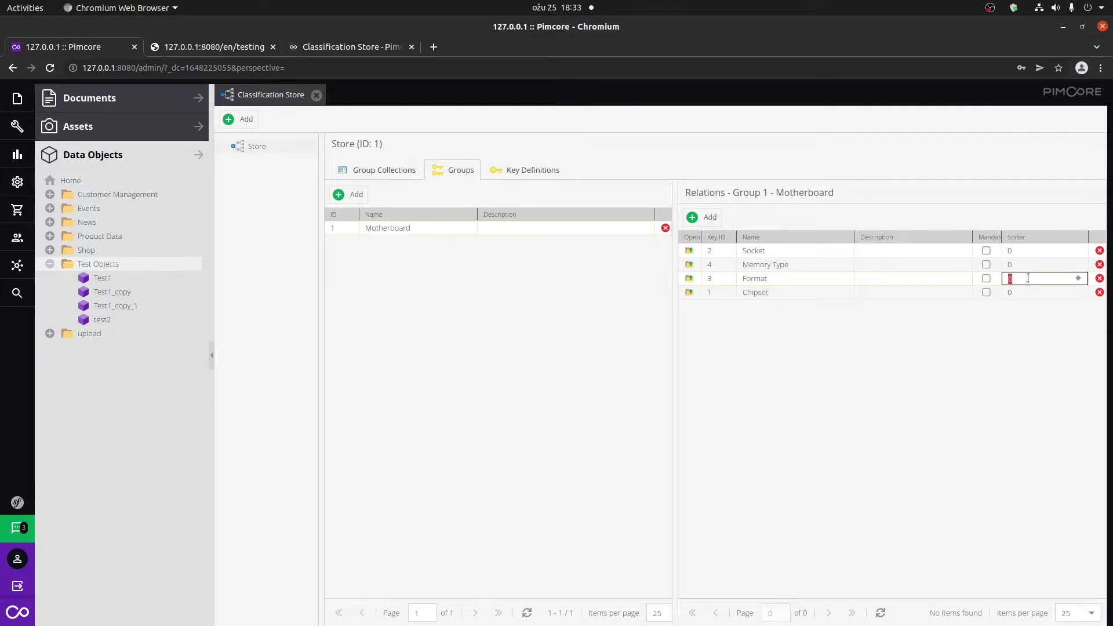
click(1031, 251)
text(1)
click(1032, 265)
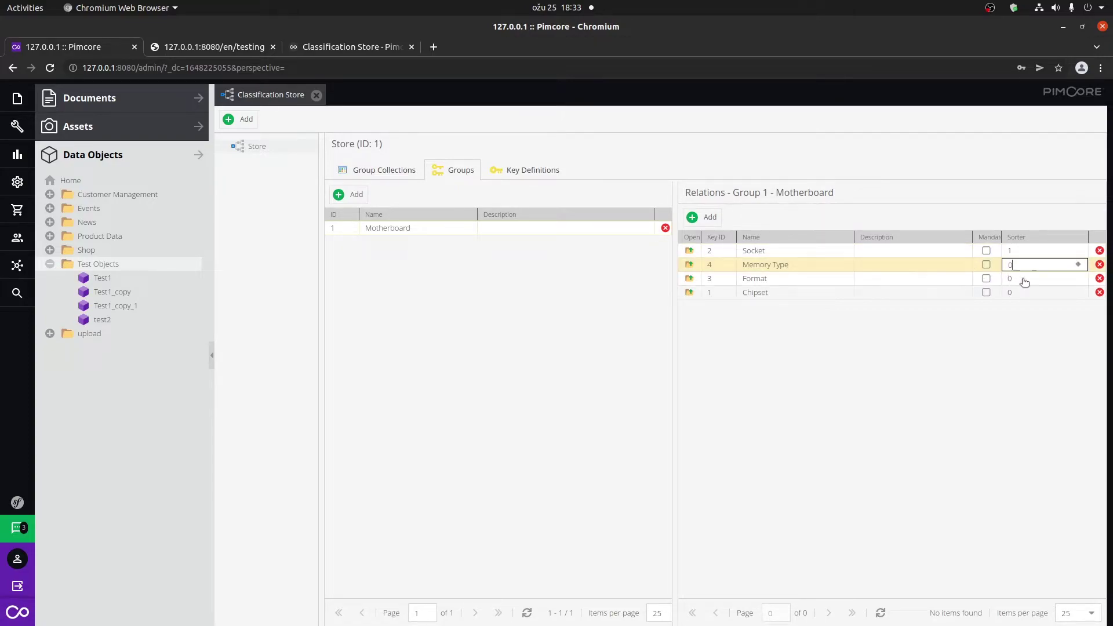
click(1022, 279)
text(2)
click(1026, 267)
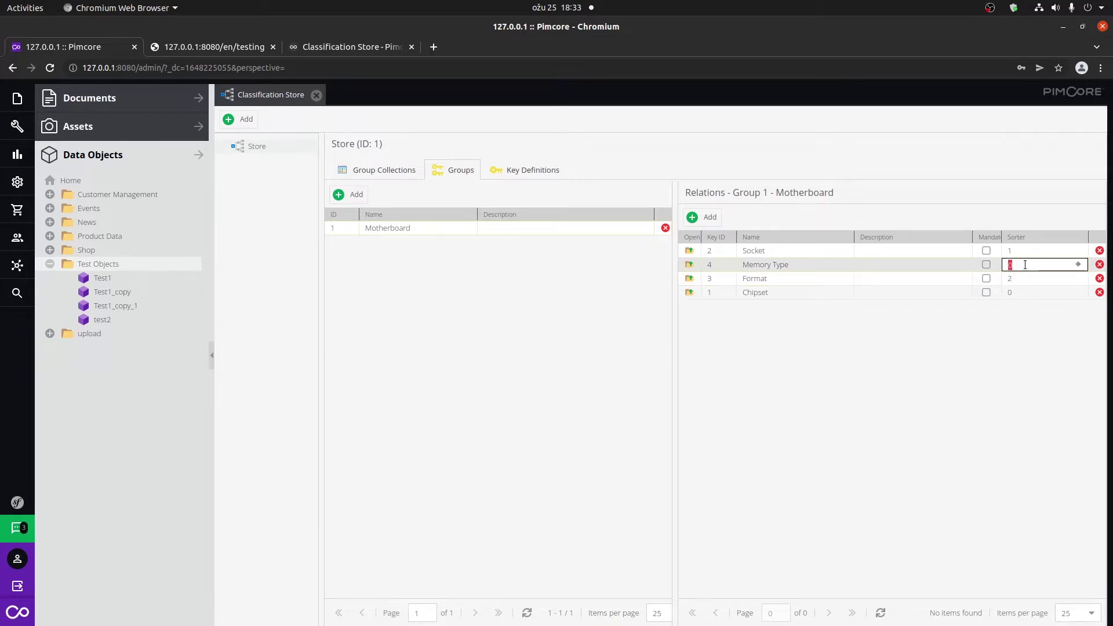
text(3)
click(1022, 326)
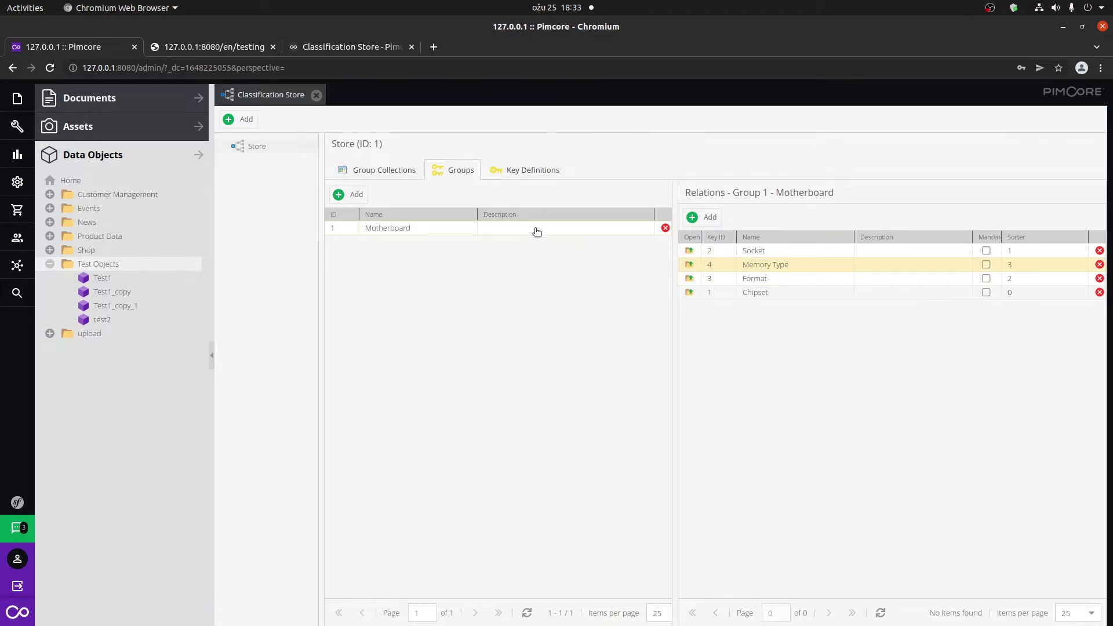
Add the Motherboard group to the IT group collection's relations
click(395, 171)
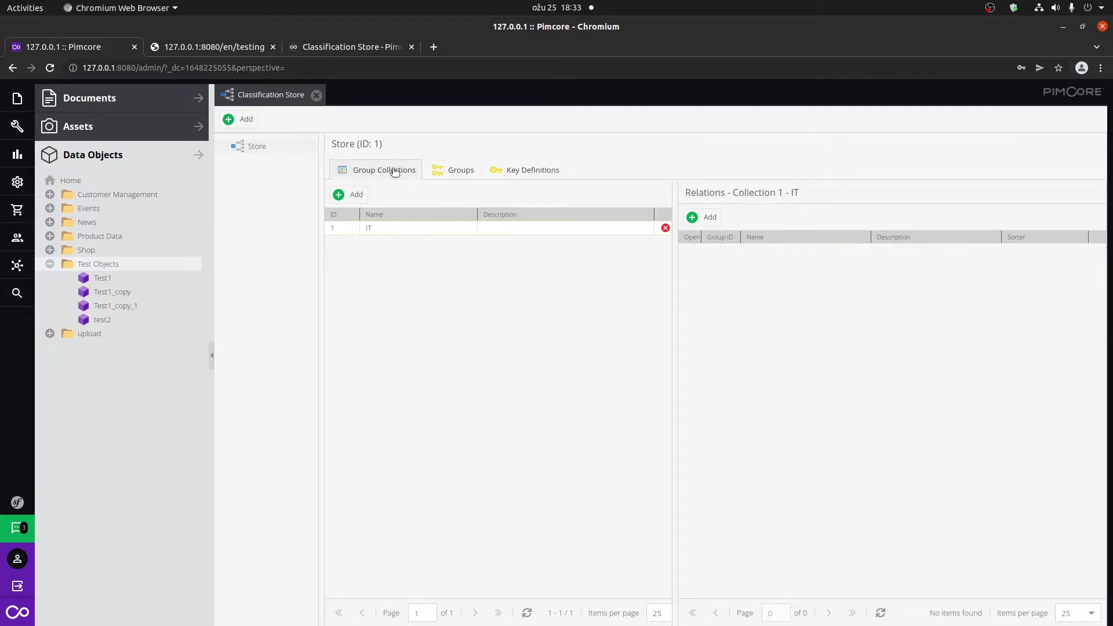
click(718, 222)
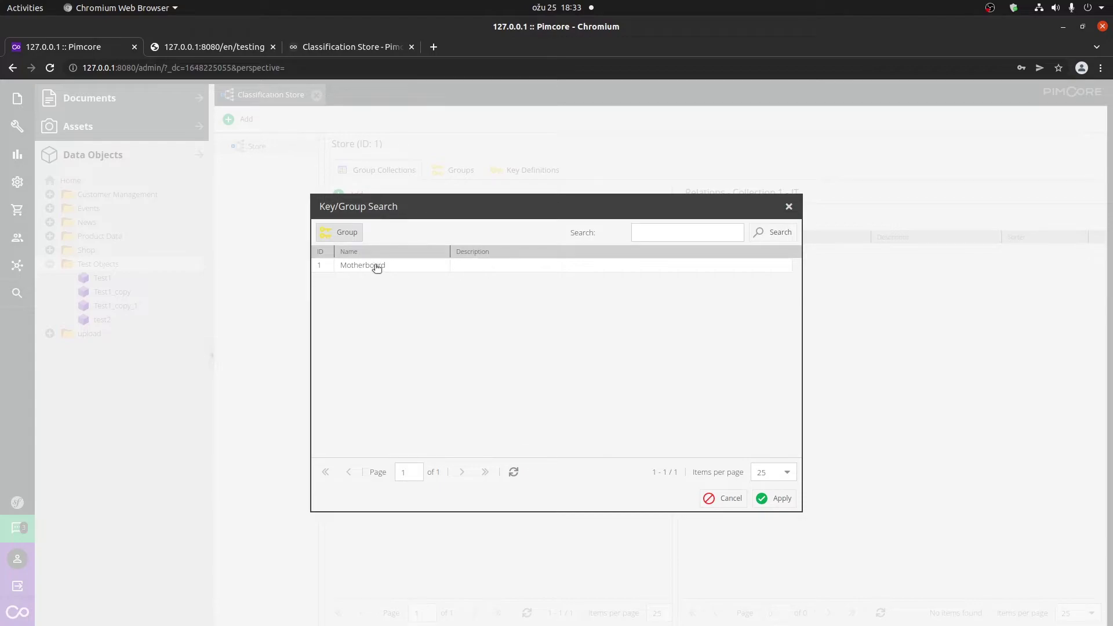
double_click(377, 266)
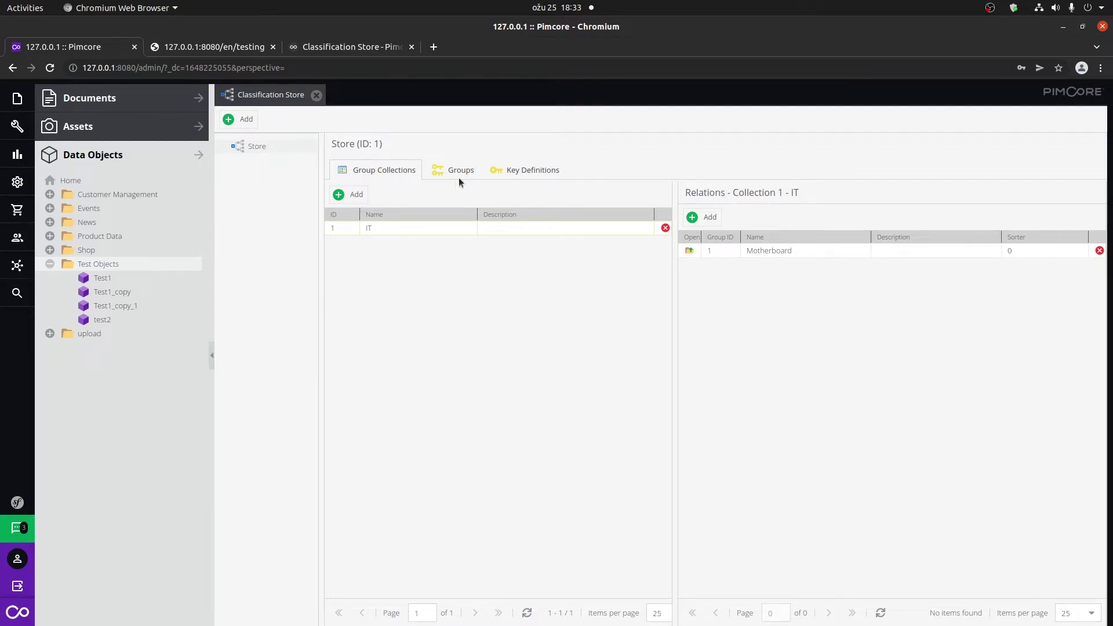
Close the classification store editor and open the Test class definition
click(316, 95)
click(18, 182)
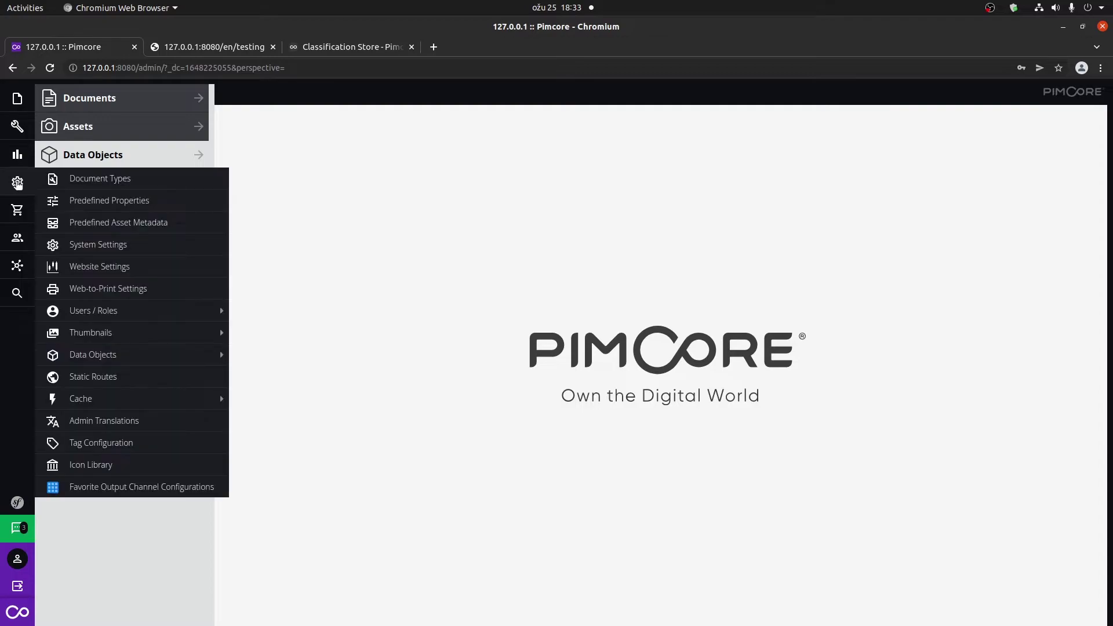
mouse_move(177, 355)
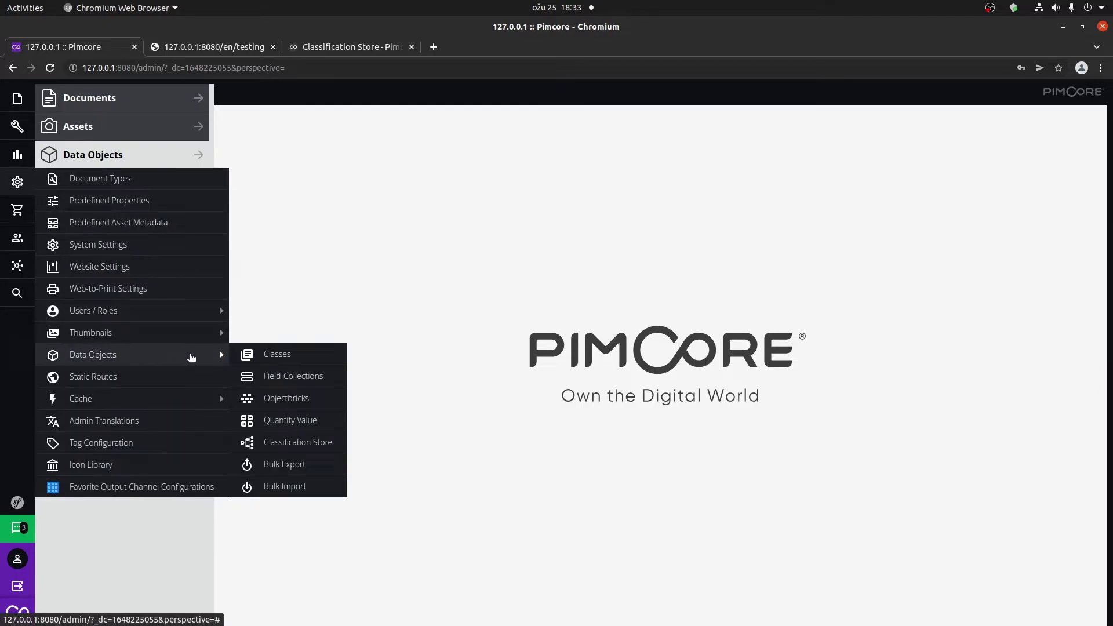
click(277, 355)
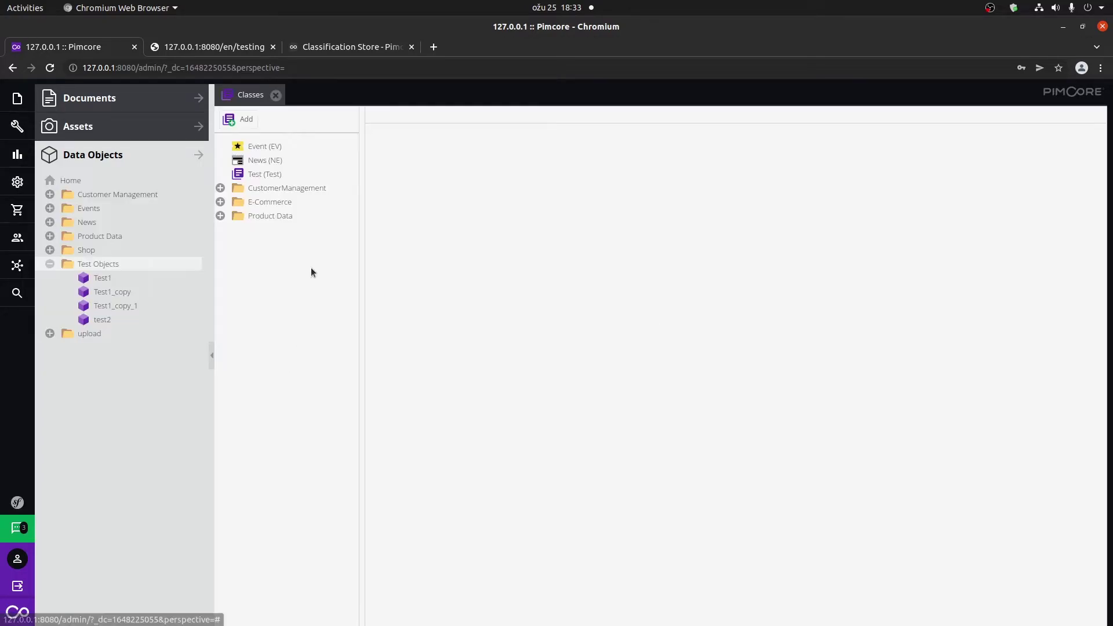
click(269, 175)
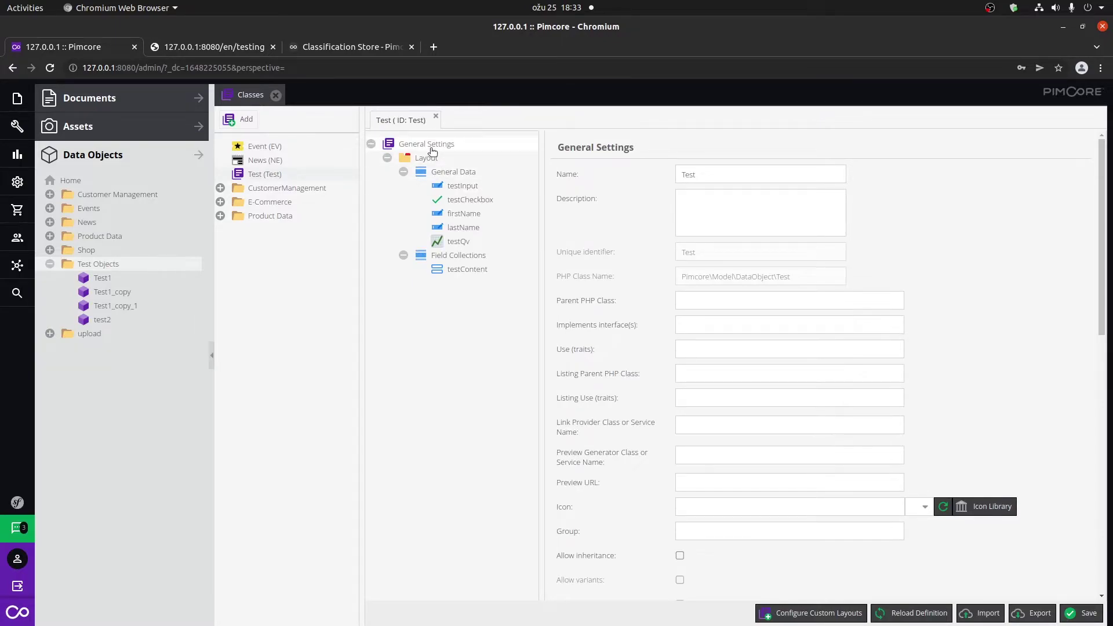
Add a Panel to the Test layout with name and title 'Classification Stores'
right_click(423, 159)
mouse_move(493, 167)
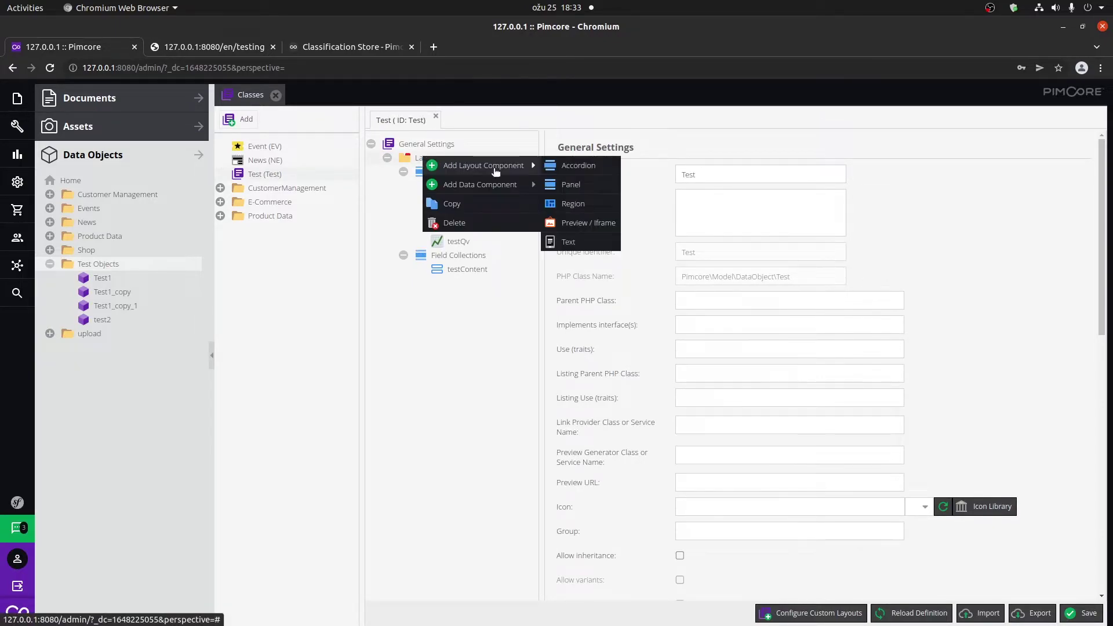
click(571, 184)
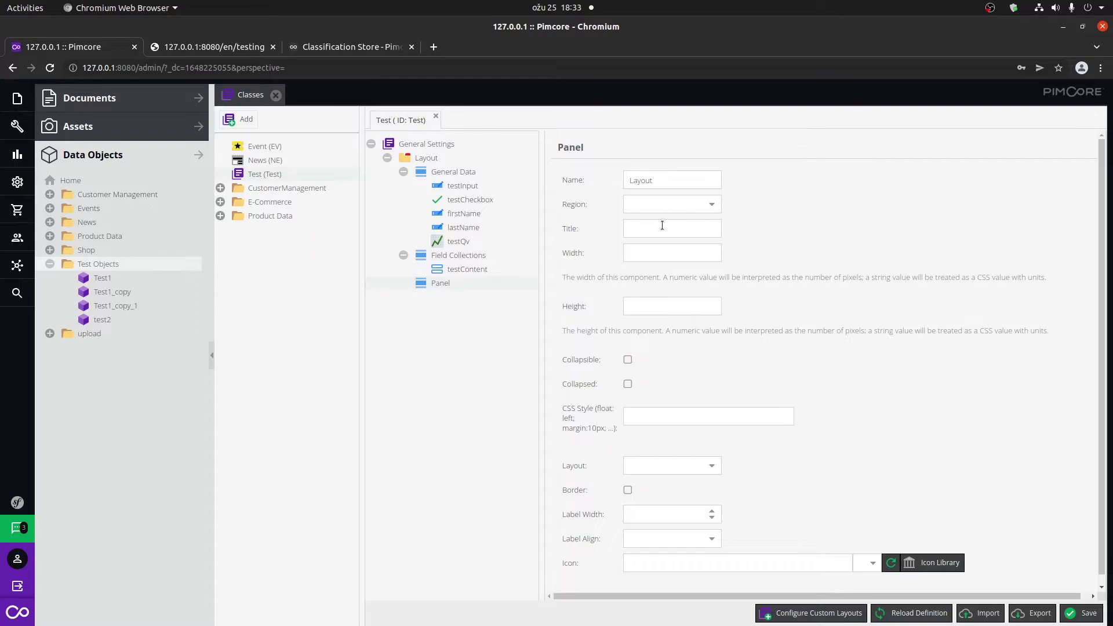
double_click(667, 181)
text(Classification Stores)
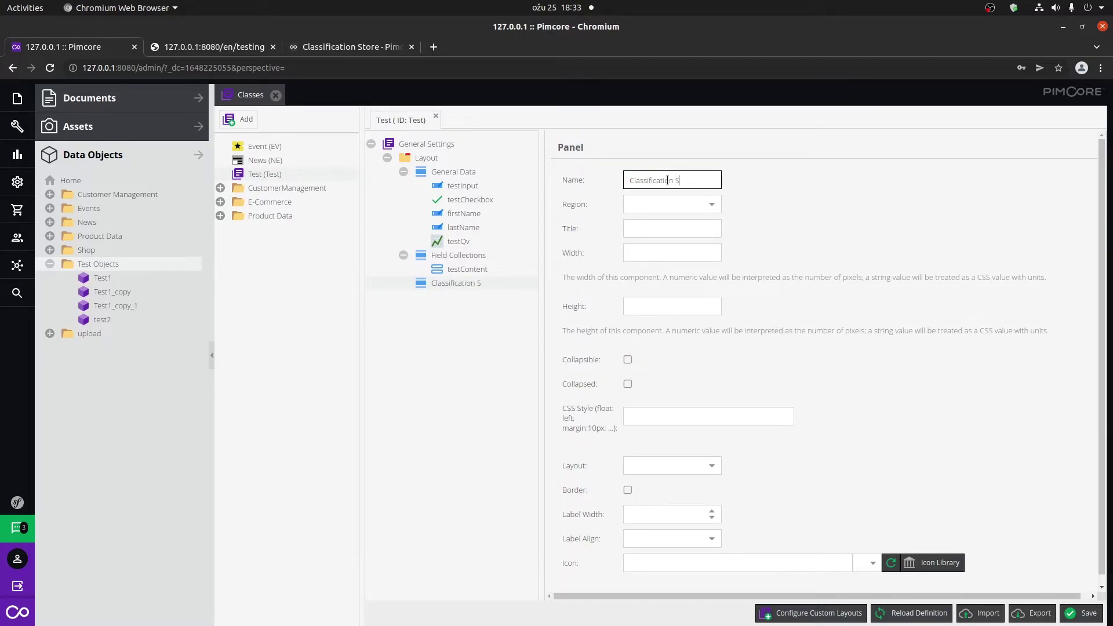
double_click(668, 180)
key(ctrl+a)
key(ctrl+c)
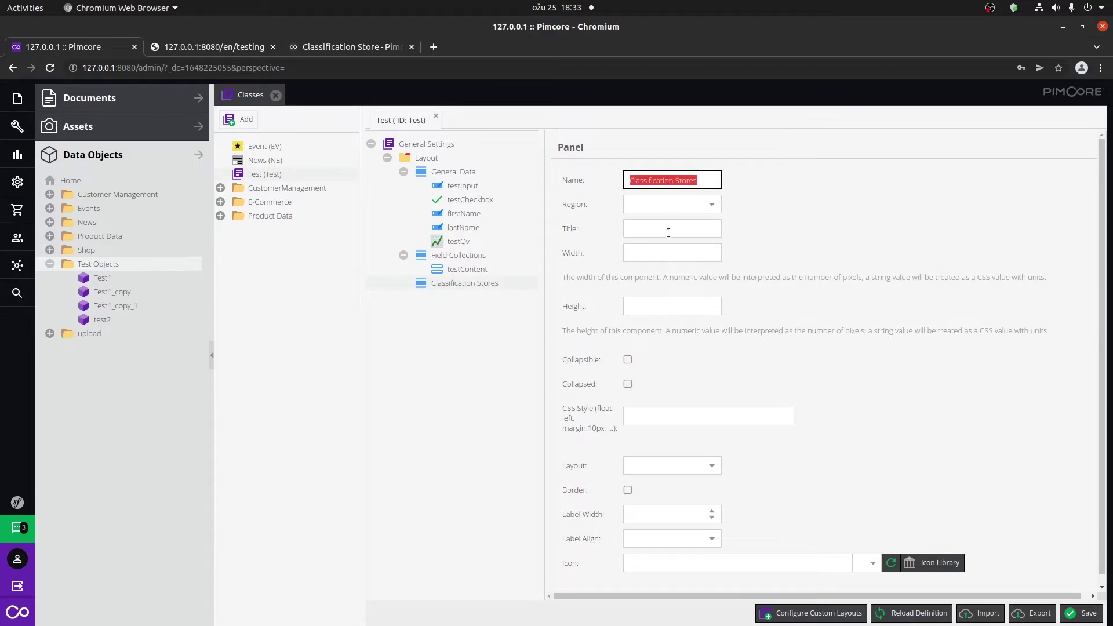
click(666, 228)
key(ctrl+v)
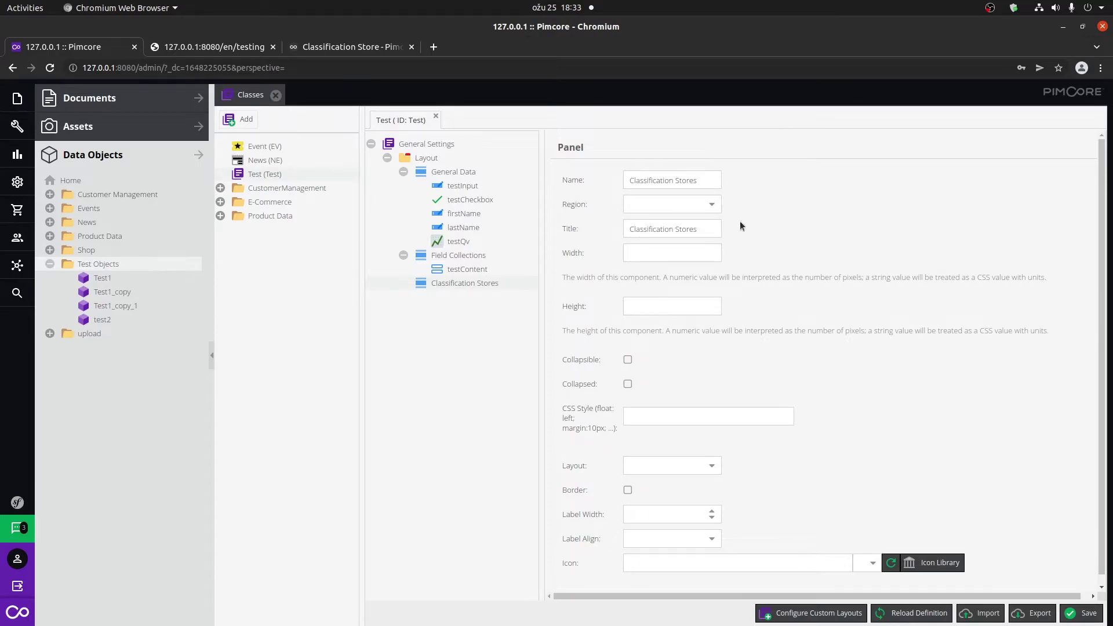
Add a Classification Store data field named testClassification to the Classification Stores panel
right_click(468, 288)
mouse_move(525, 315)
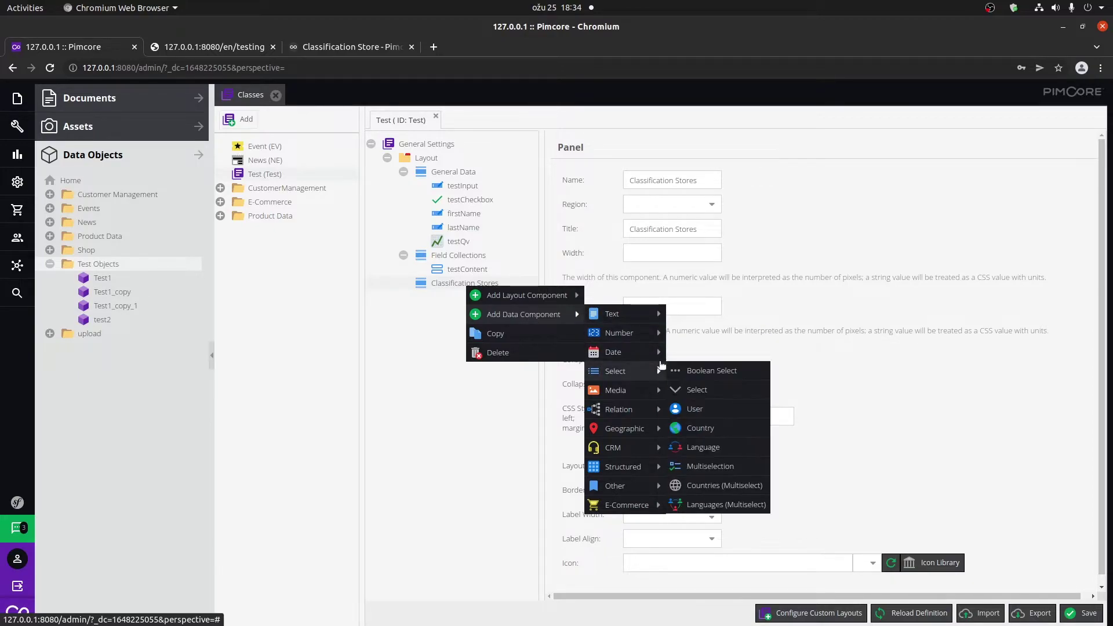
mouse_move(652, 472)
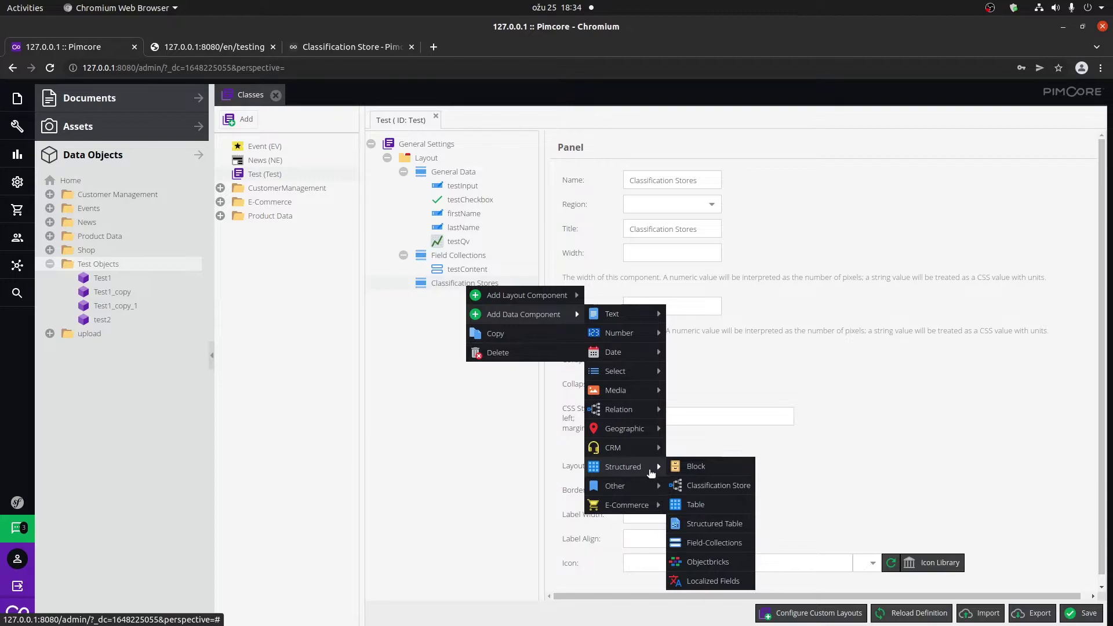
click(732, 490)
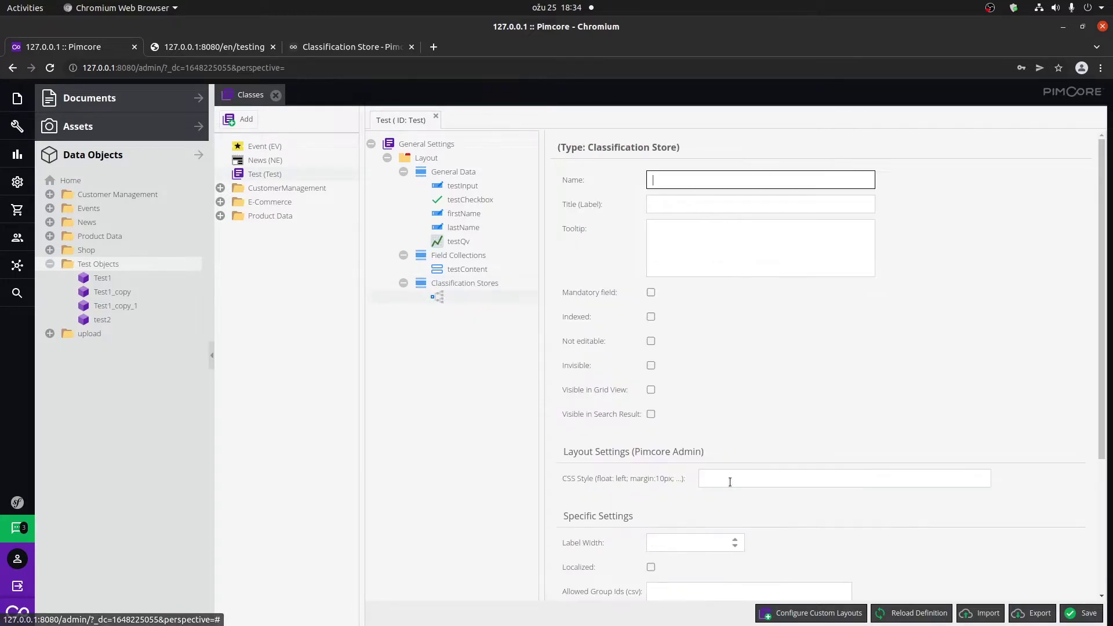
text(test)
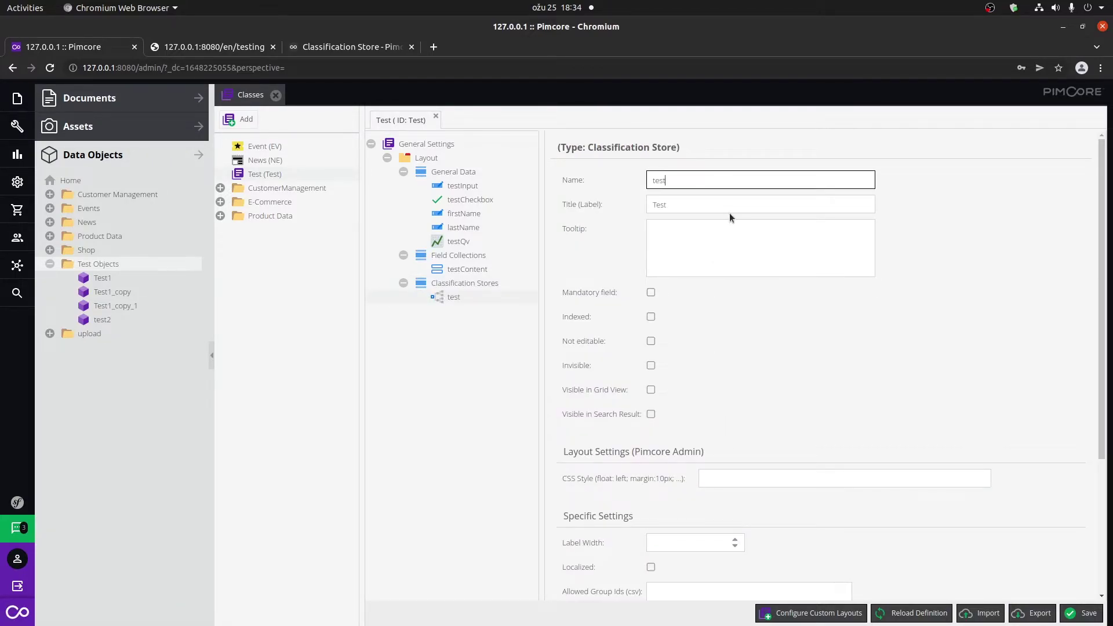
text(Clas)
text(sifac)
text(ica)
click(816, 312)
Bind the field to Store, save the Test class, and open object test2
scroll(792, 343, down, 3)
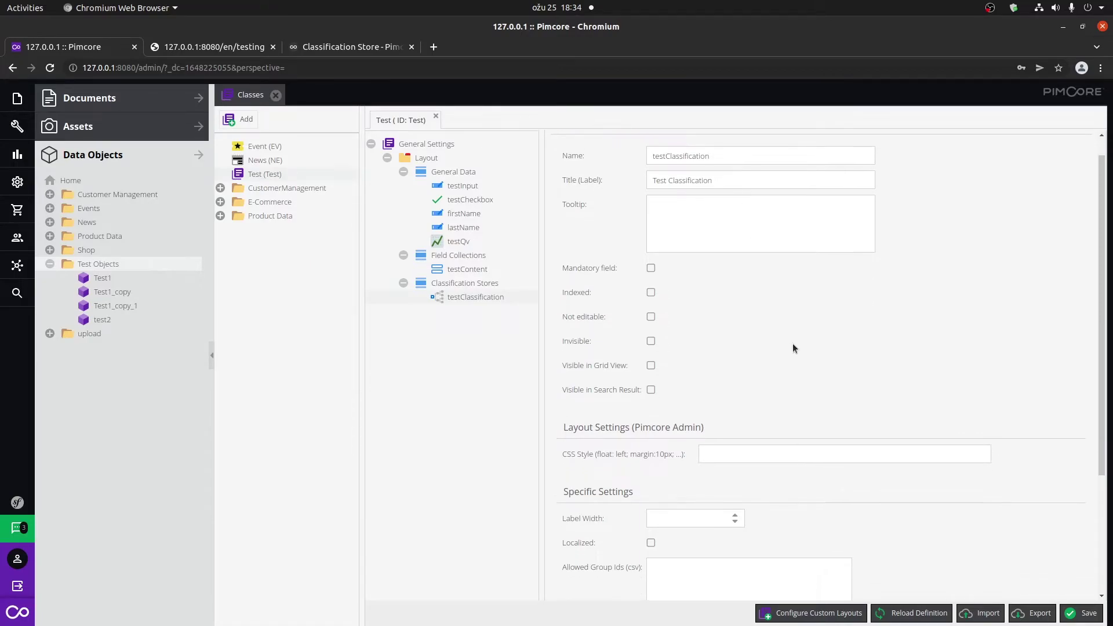
scroll(793, 346, down, 3)
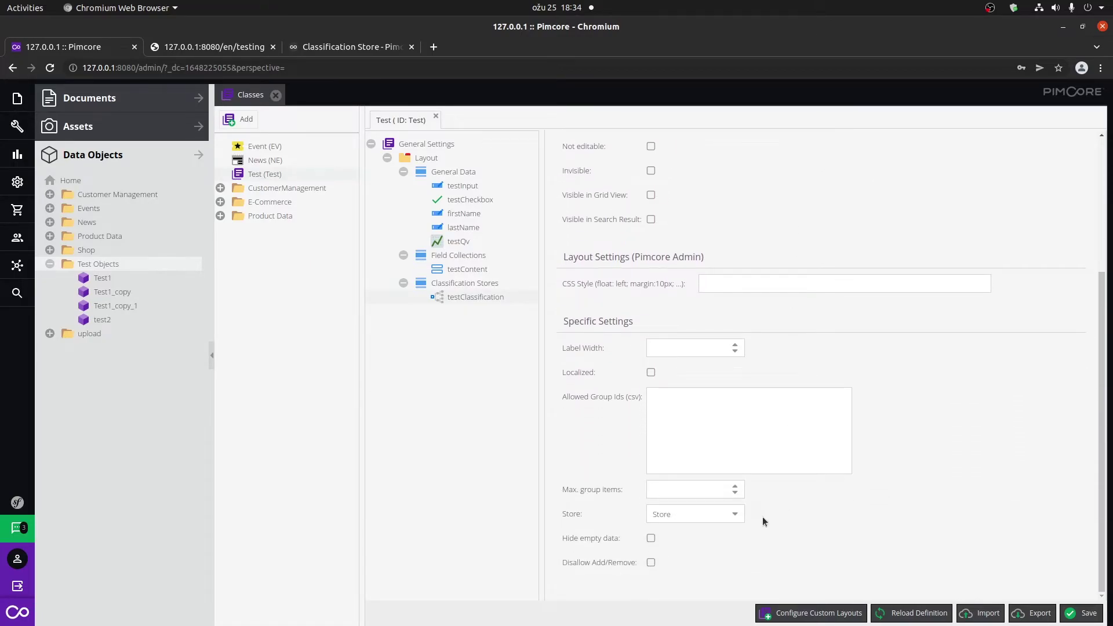
click(730, 519)
click(735, 518)
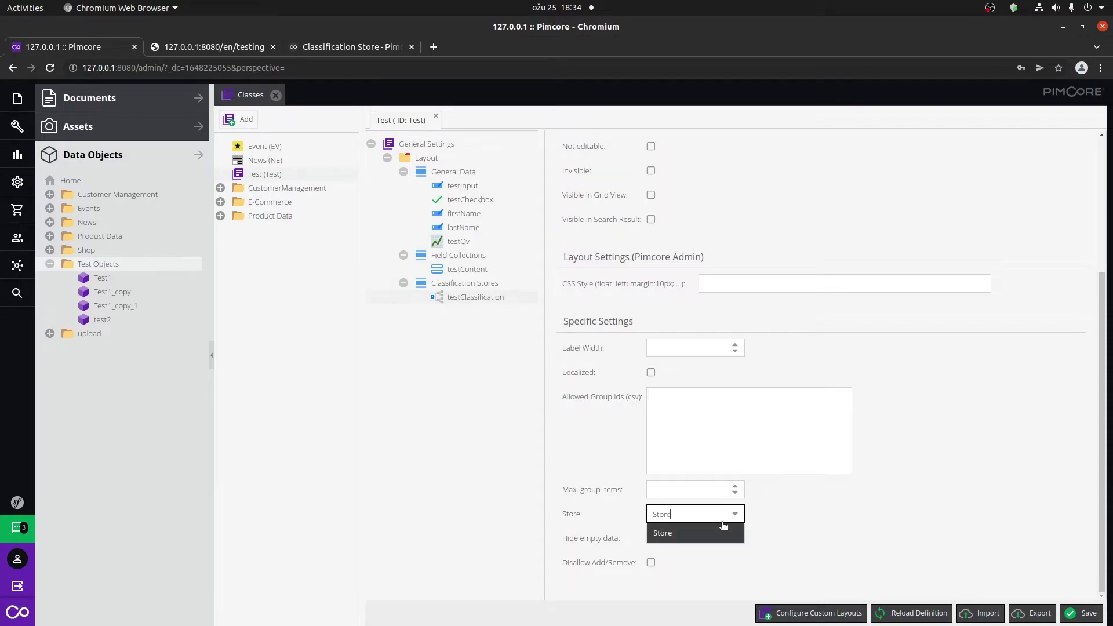
click(736, 532)
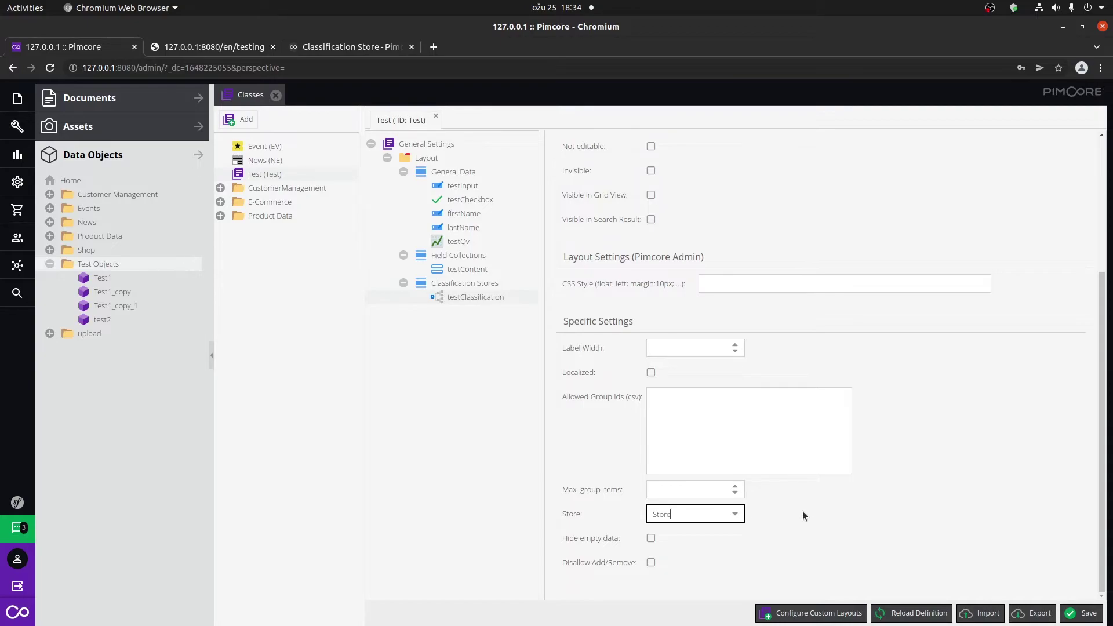
click(1073, 615)
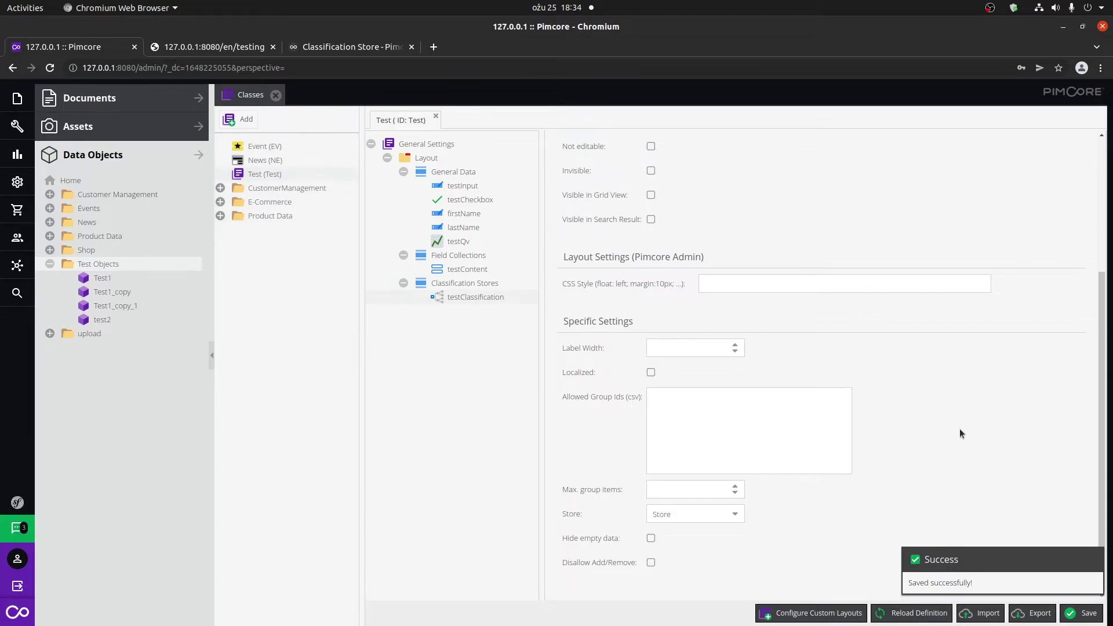
click(103, 319)
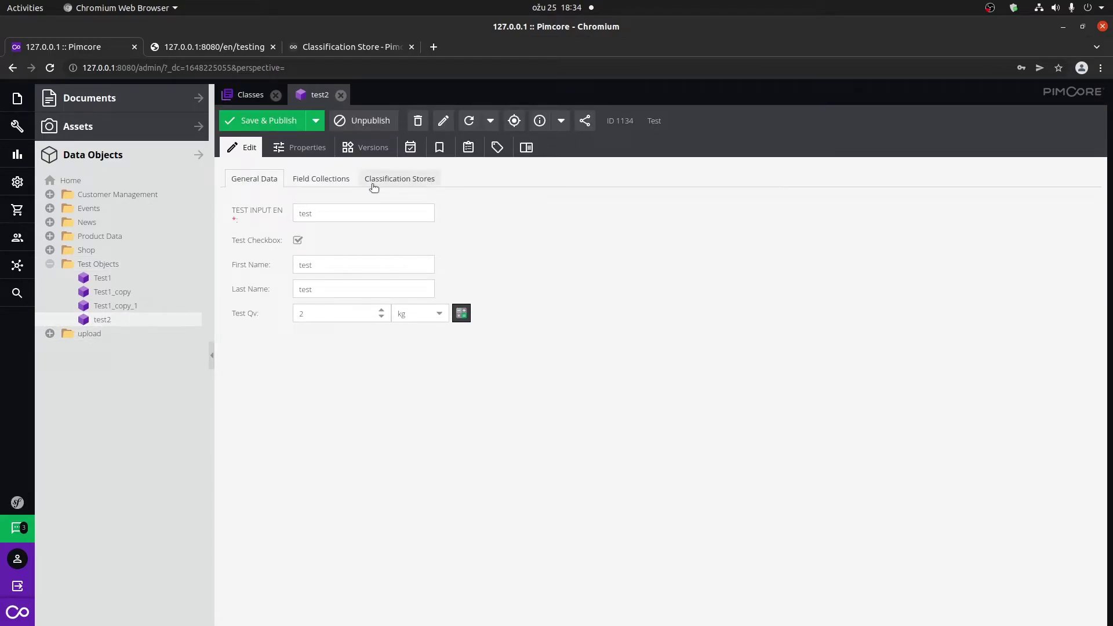
In test2's Classification Stores tab, add the Motherboard group via the group search
click(373, 185)
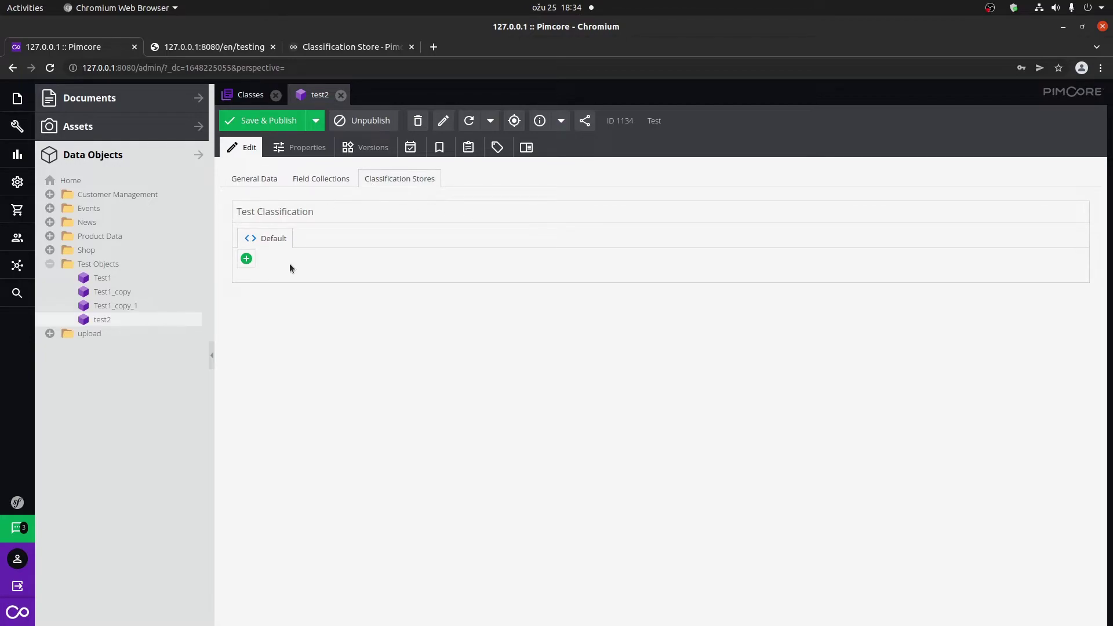
click(249, 258)
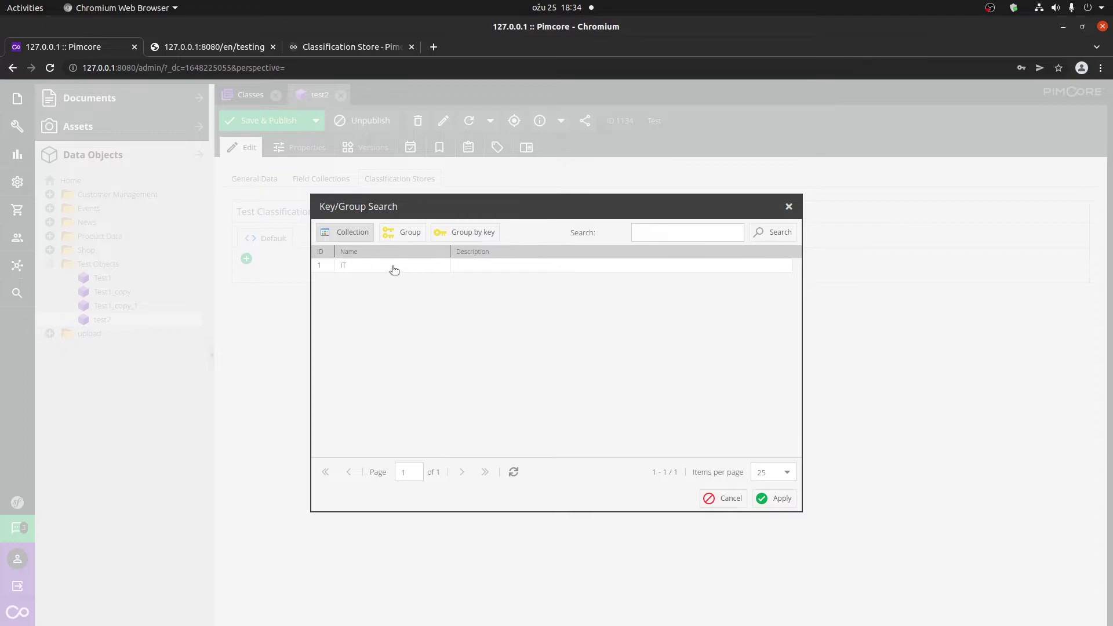
click(409, 234)
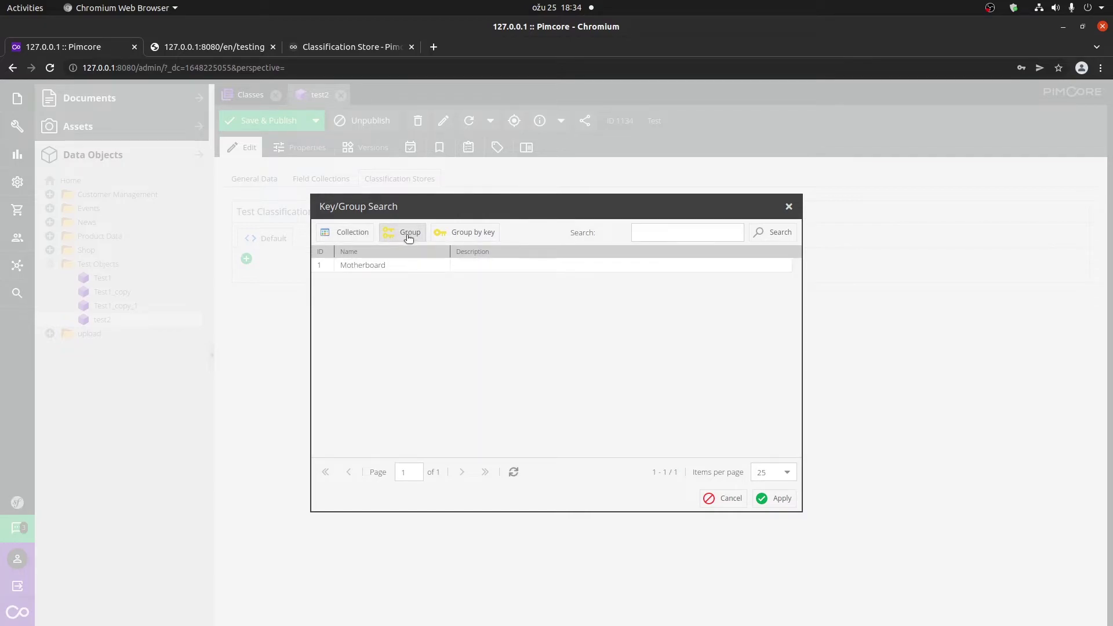
double_click(382, 266)
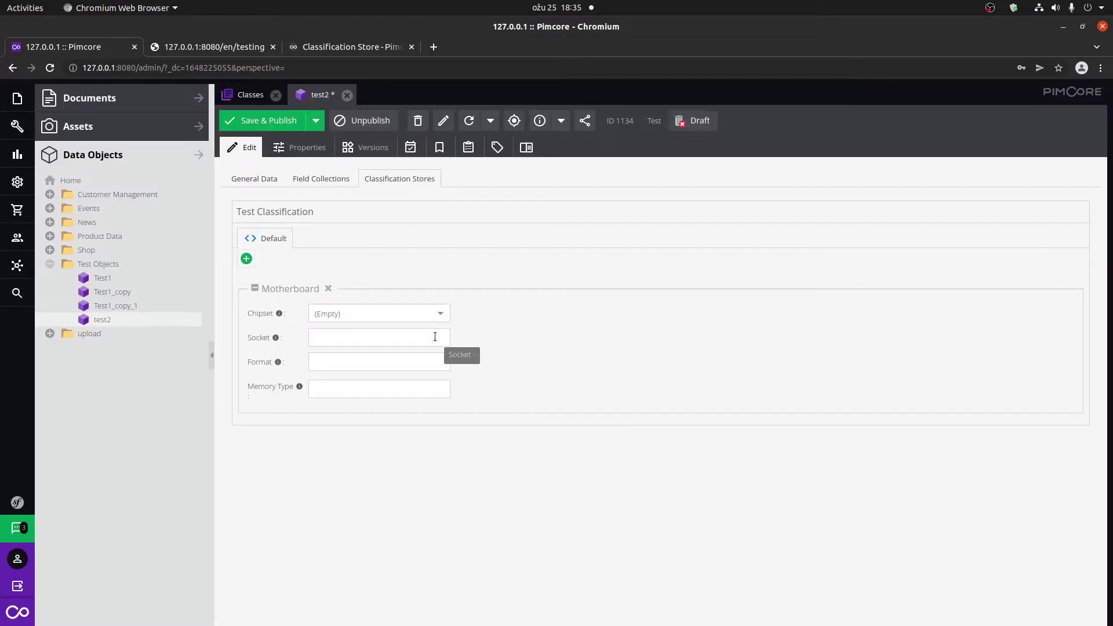
click(328, 288)
click(246, 258)
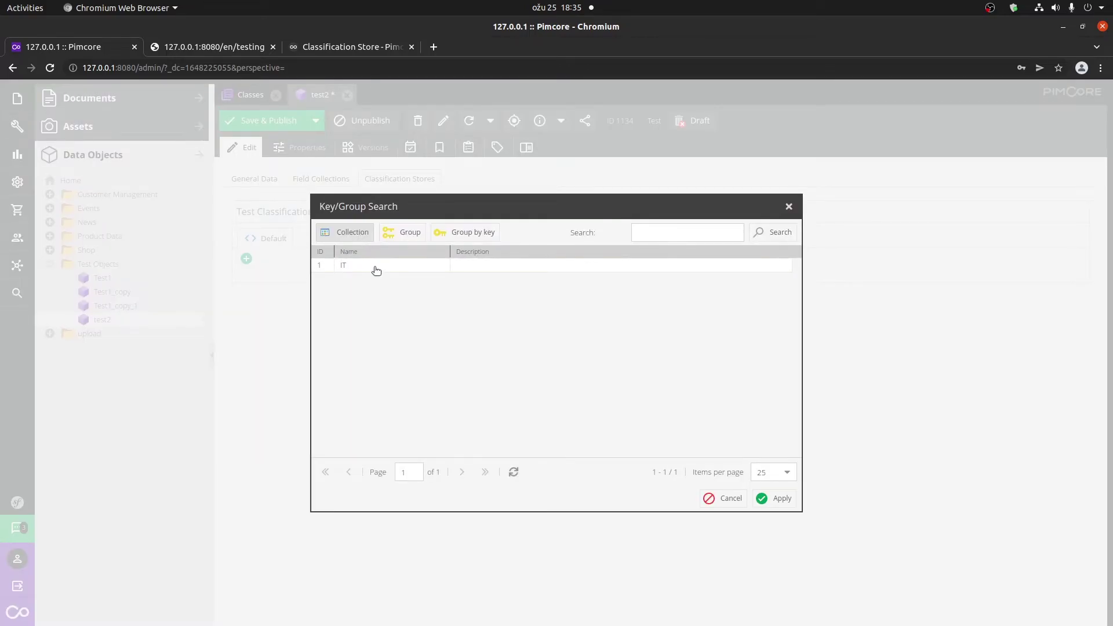
double_click(373, 267)
click(328, 288)
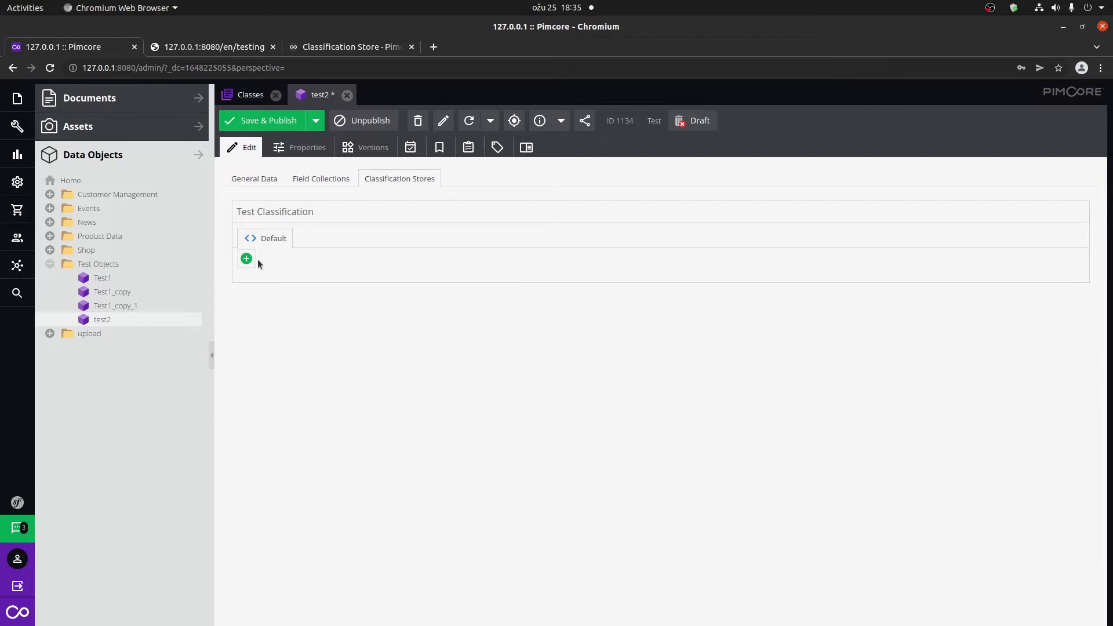
click(247, 259)
click(415, 234)
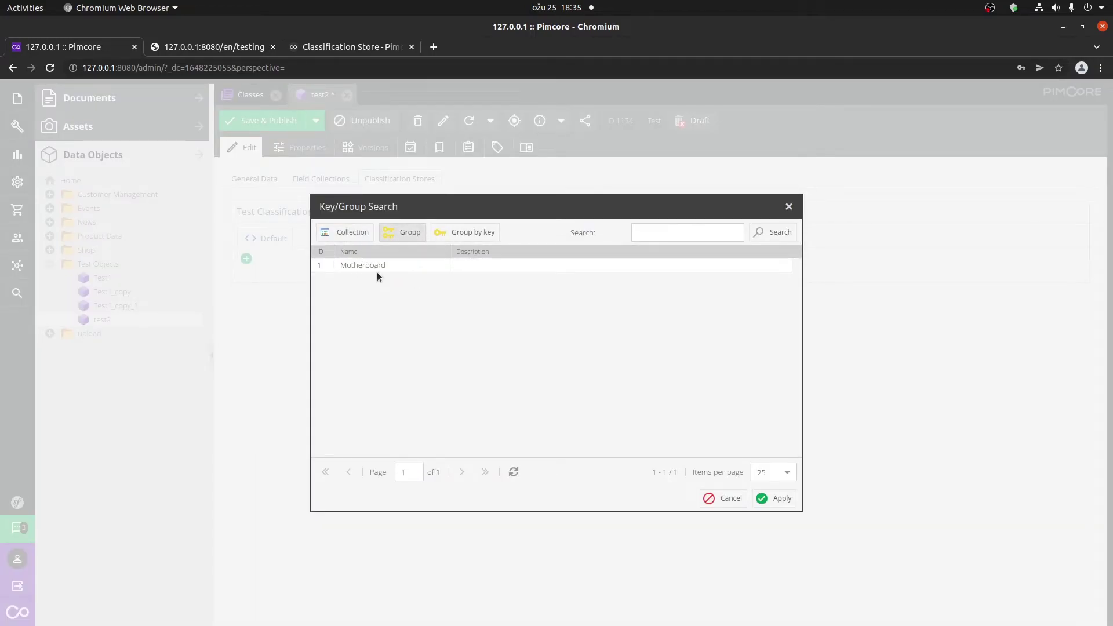
click(344, 232)
click(406, 232)
double_click(393, 268)
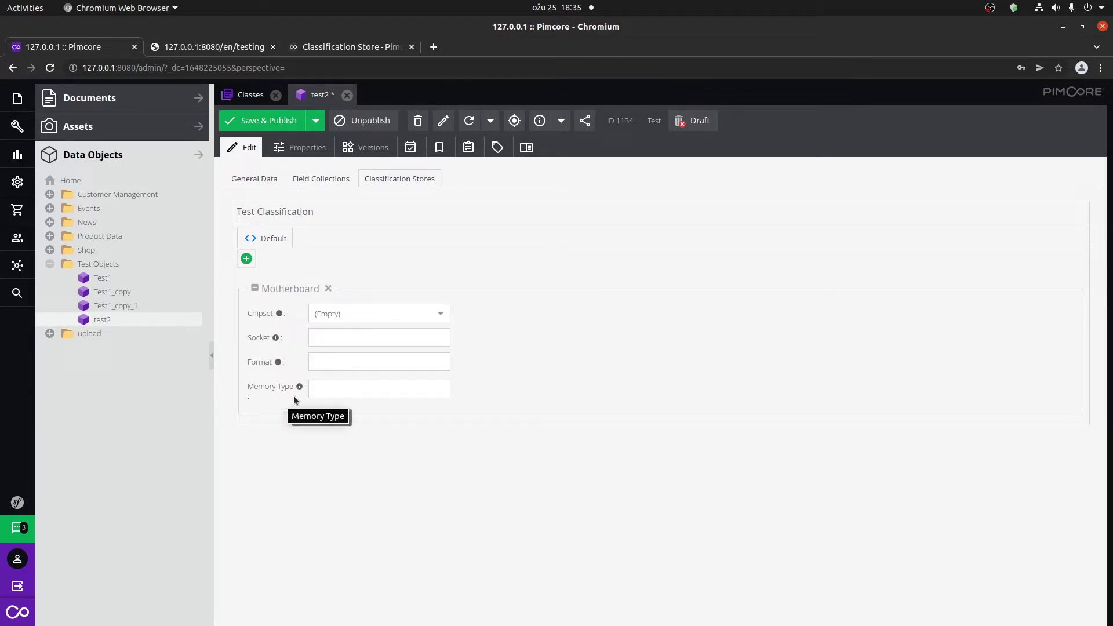
Enter Chipset AMD, Socket AM4, Format mATX, Memory Type DDR4 in test2, then Save & Publish
click(442, 314)
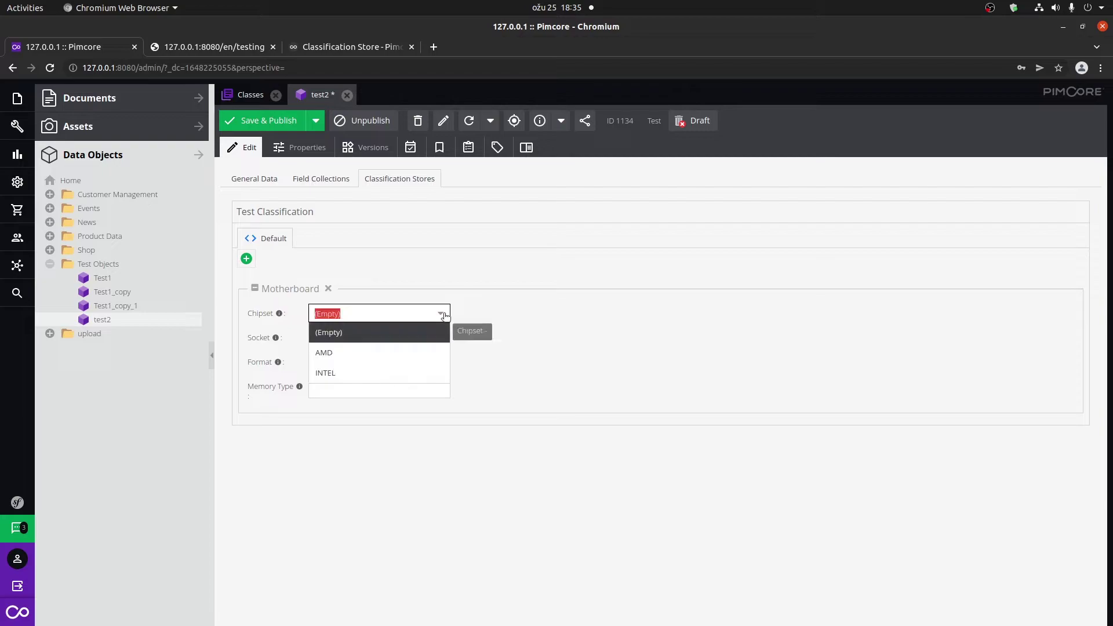
click(414, 353)
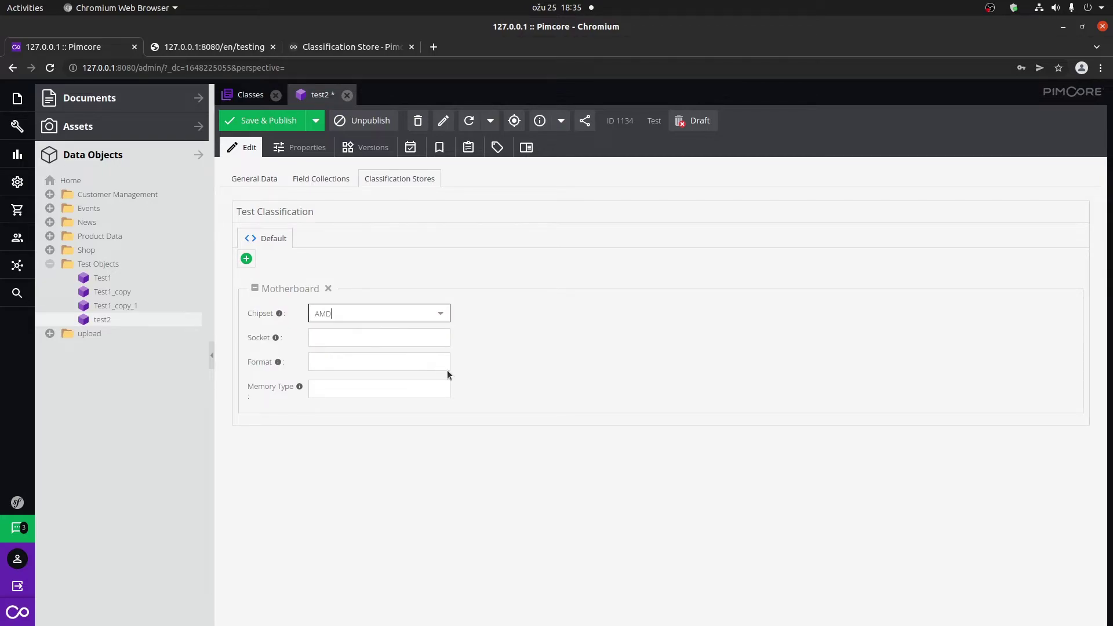
click(412, 332)
text(AM4)
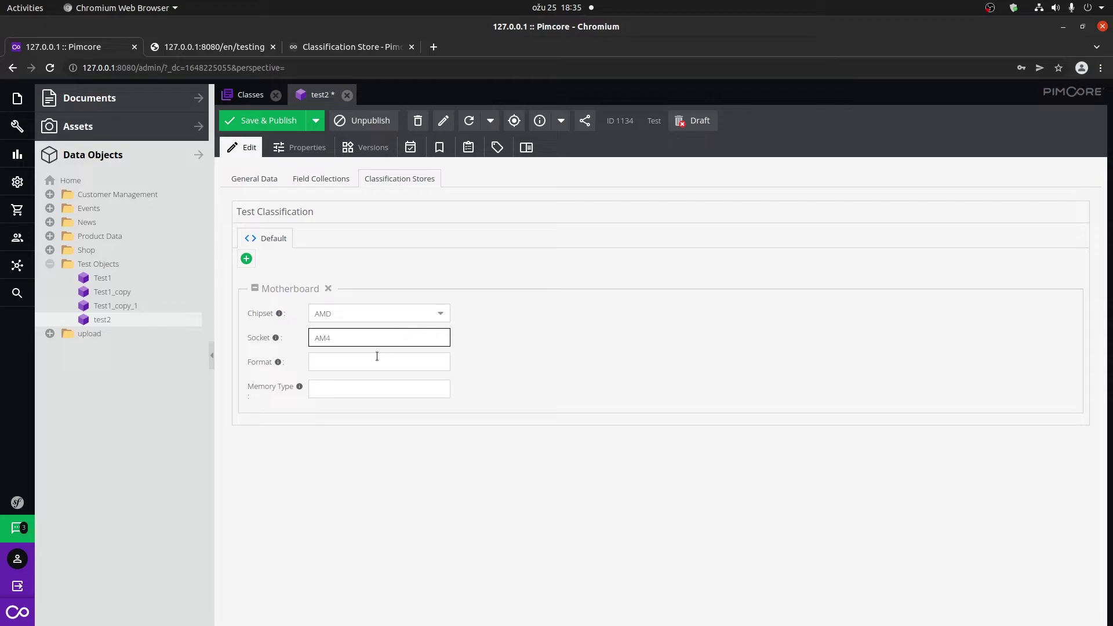
click(376, 356)
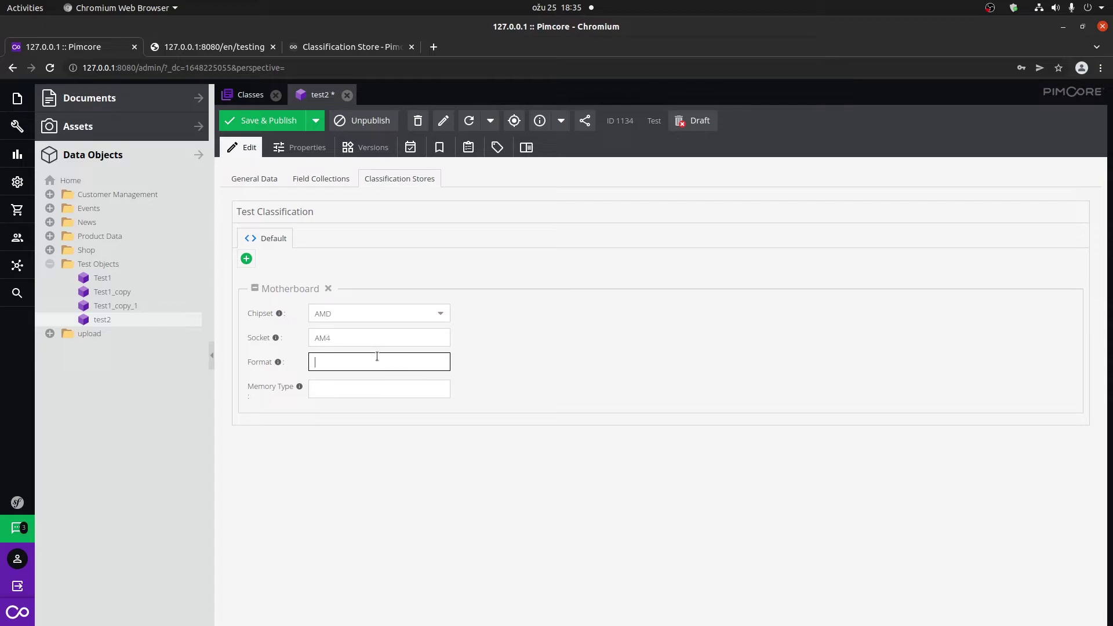
text(mATX)
key(Tab)
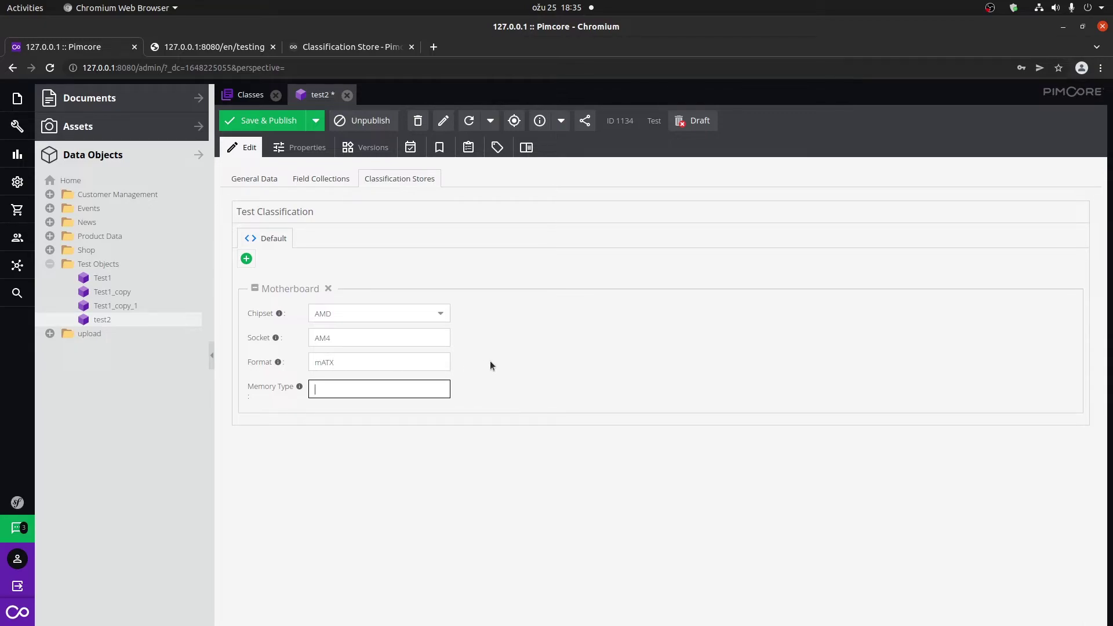
text(DDR4)
click(285, 120)
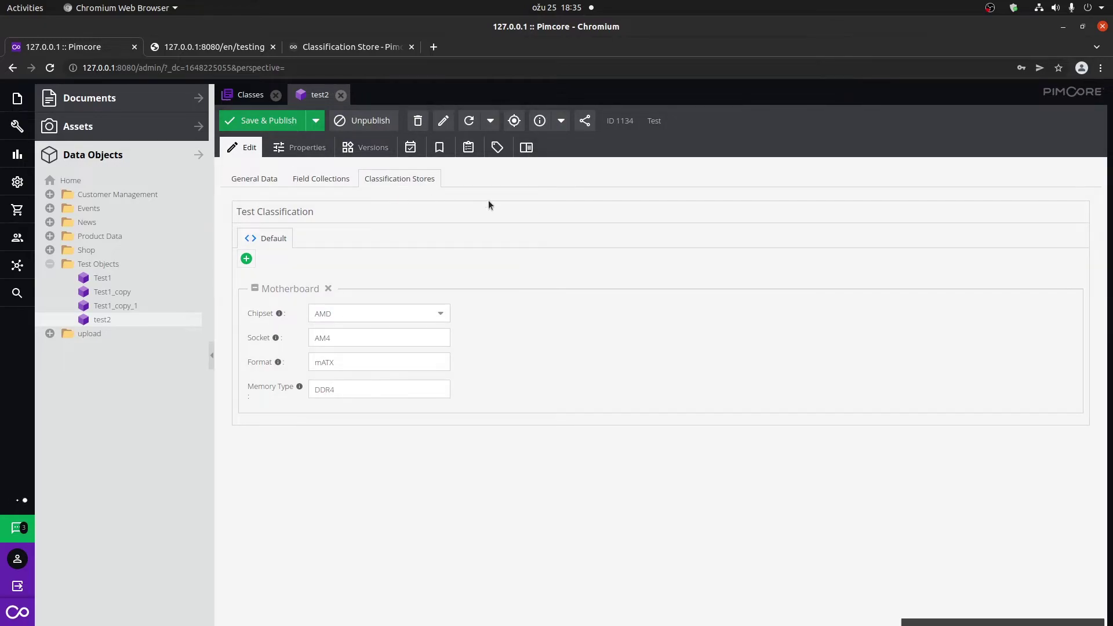
click(341, 95)
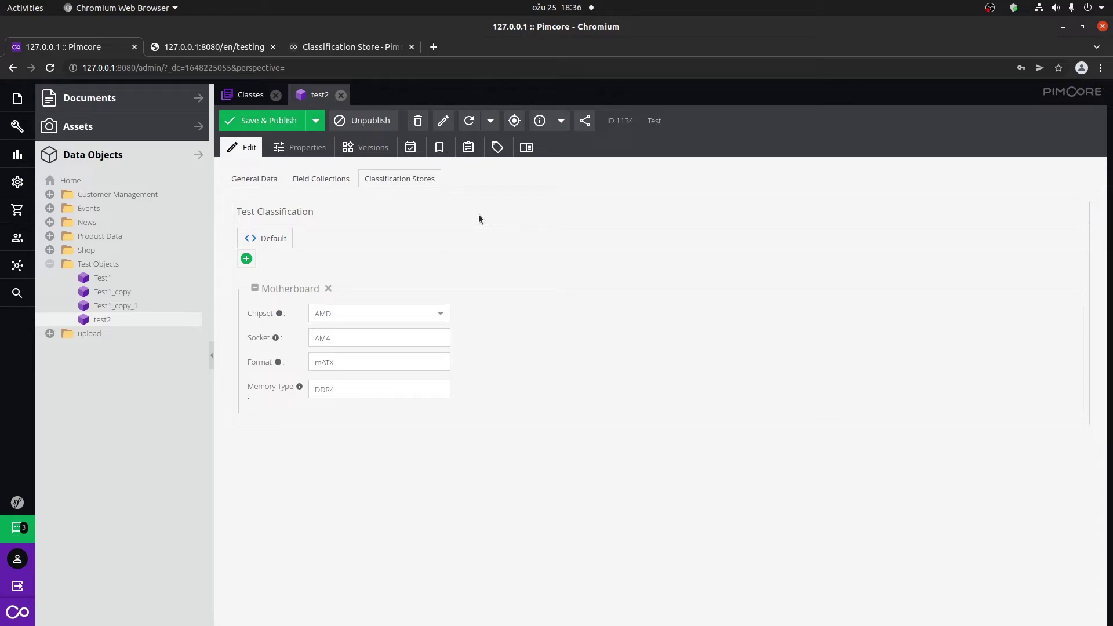
Clear test2's Memory Type (DDR4) and Format (mATX) values, keeping Chipset AMD and Socket AM4
click(397, 392)
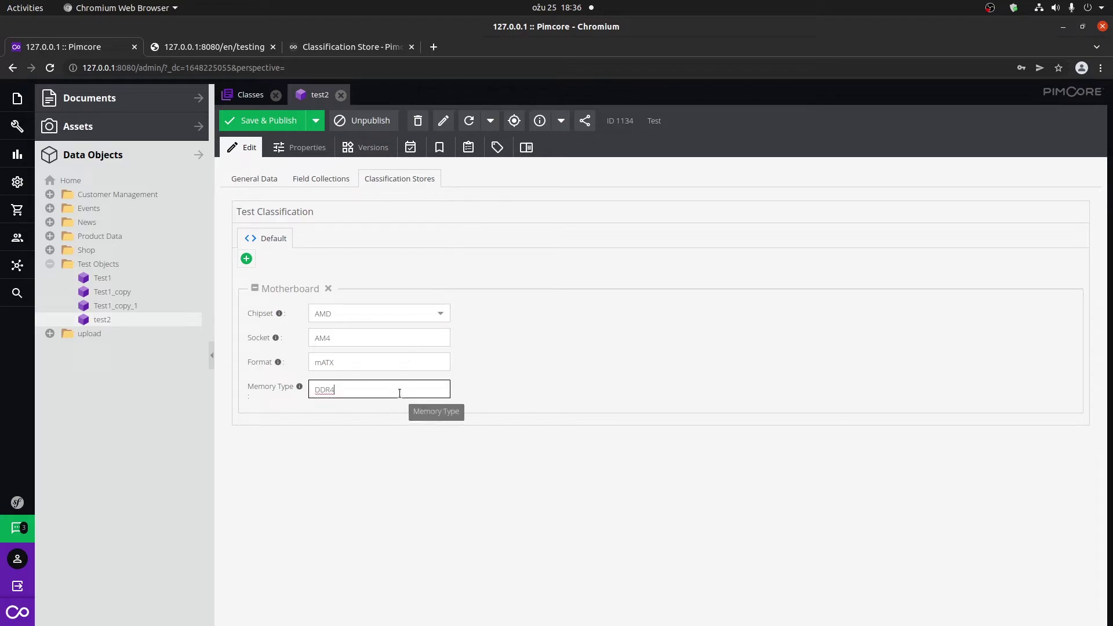
double_click(398, 385)
key(BackSpace)
key(shift+Tab)
key(BackSpace)
Save and publish test2 with the emptied Format and Memory Type fields
click(558, 363)
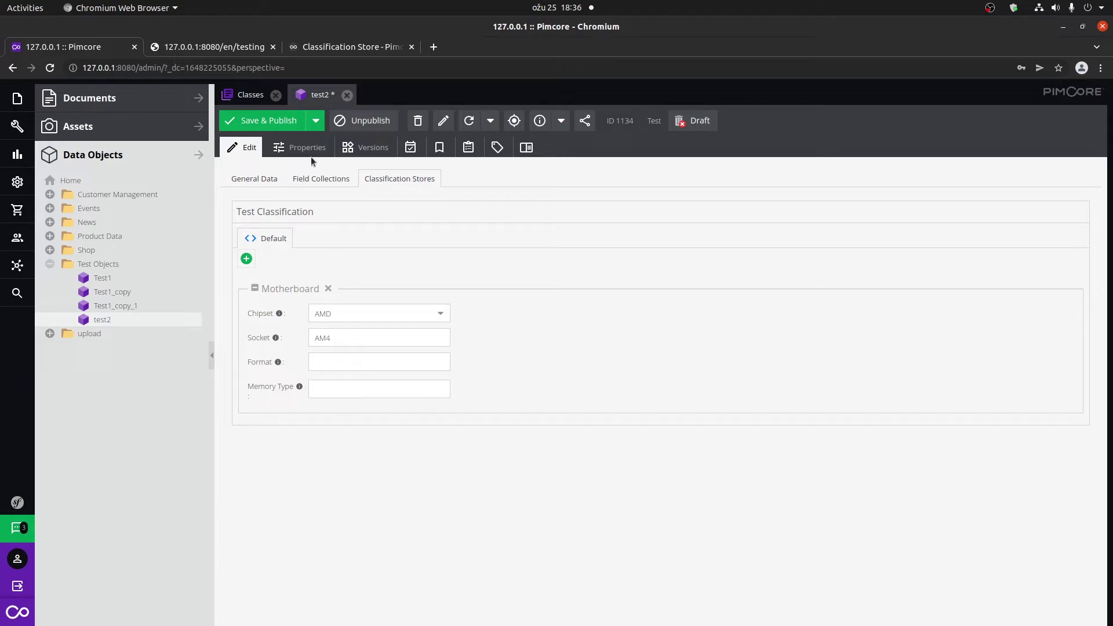
click(261, 120)
click(17, 182)
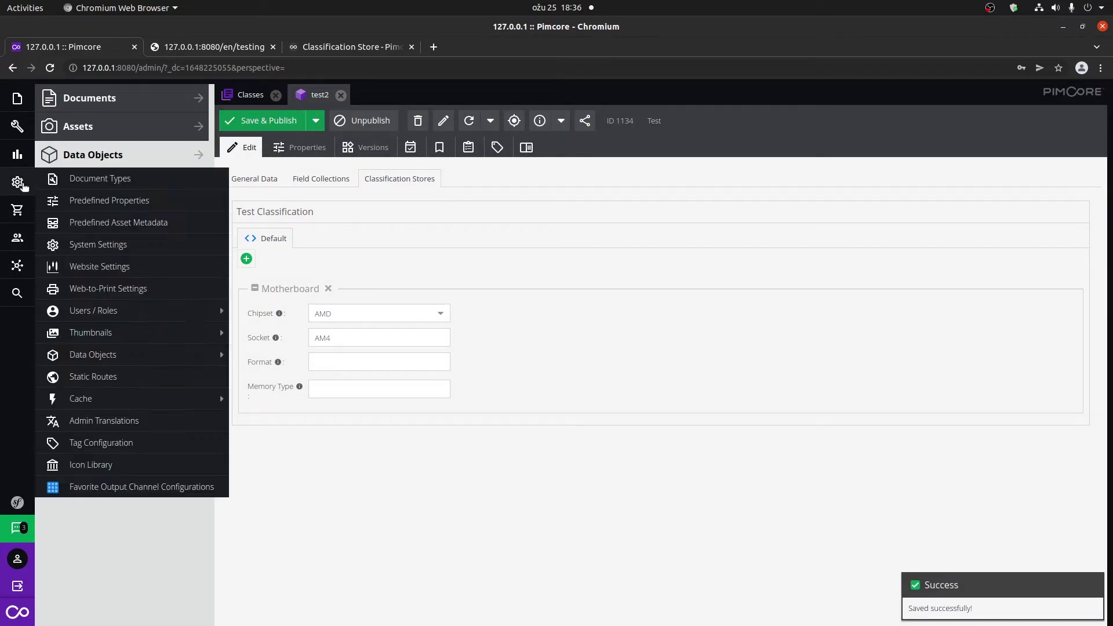
Enable Hide empty data on the Test class's testClassification field, save, and reload test2
mouse_move(211, 355)
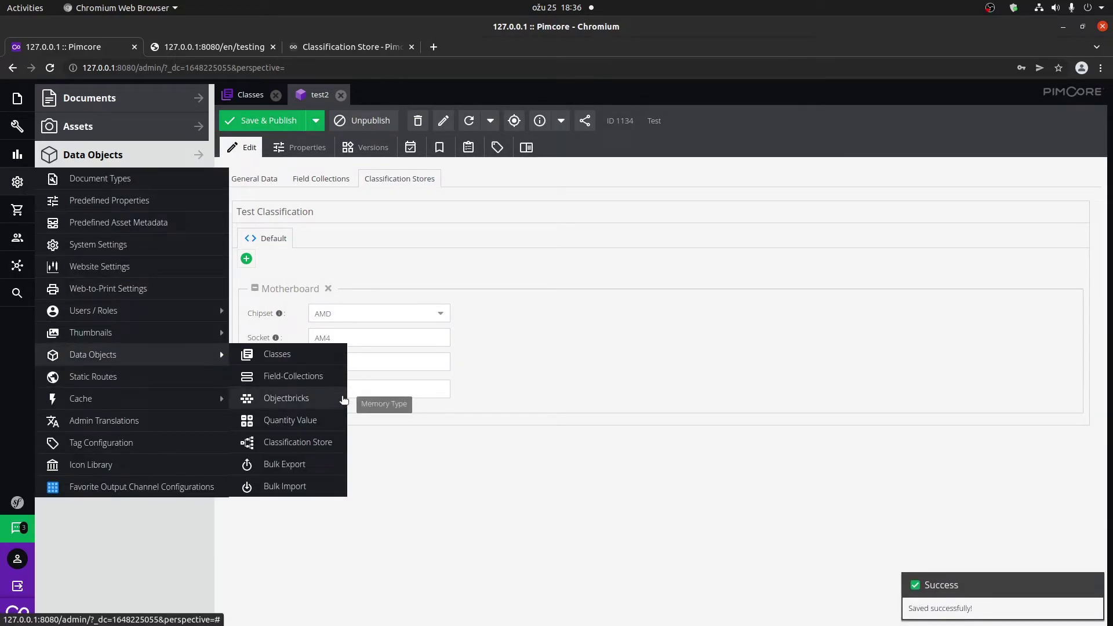
click(322, 378)
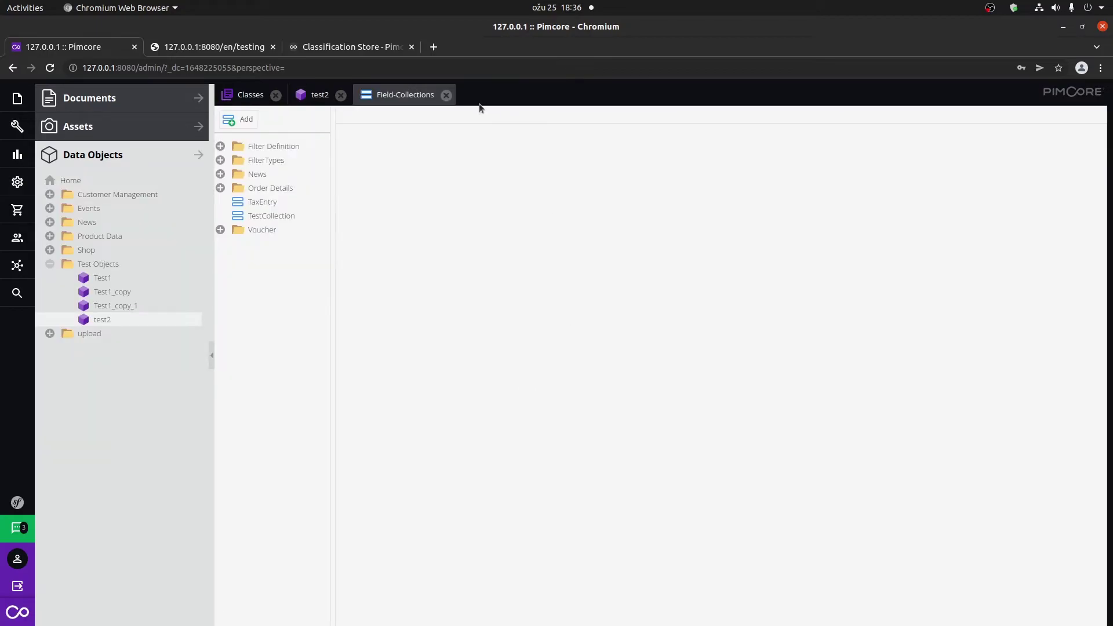
click(446, 95)
click(251, 95)
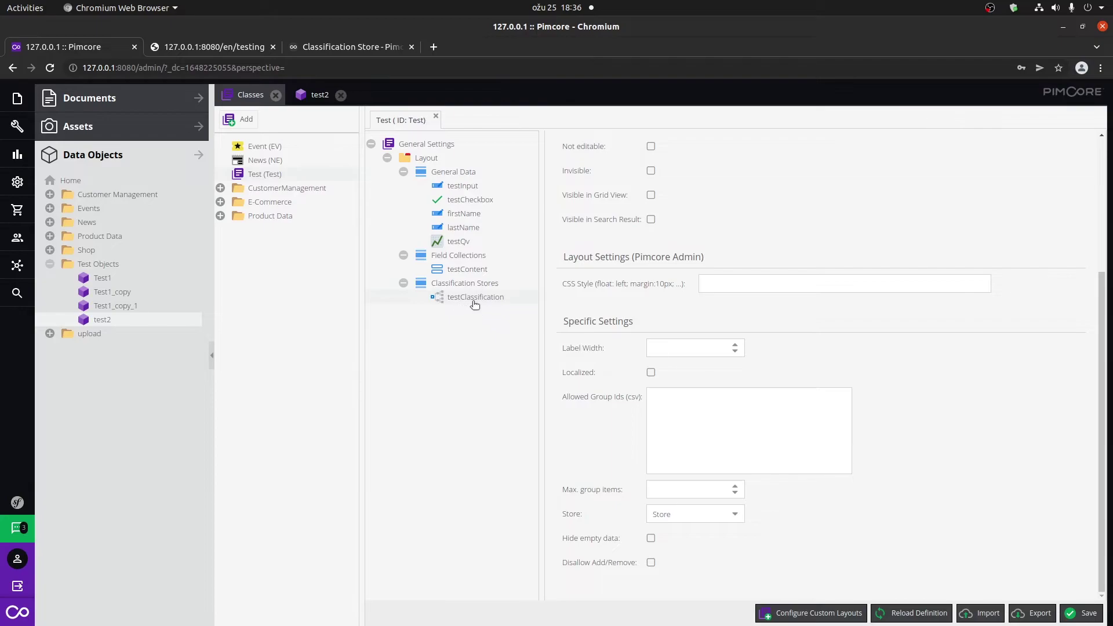
click(650, 538)
click(1082, 612)
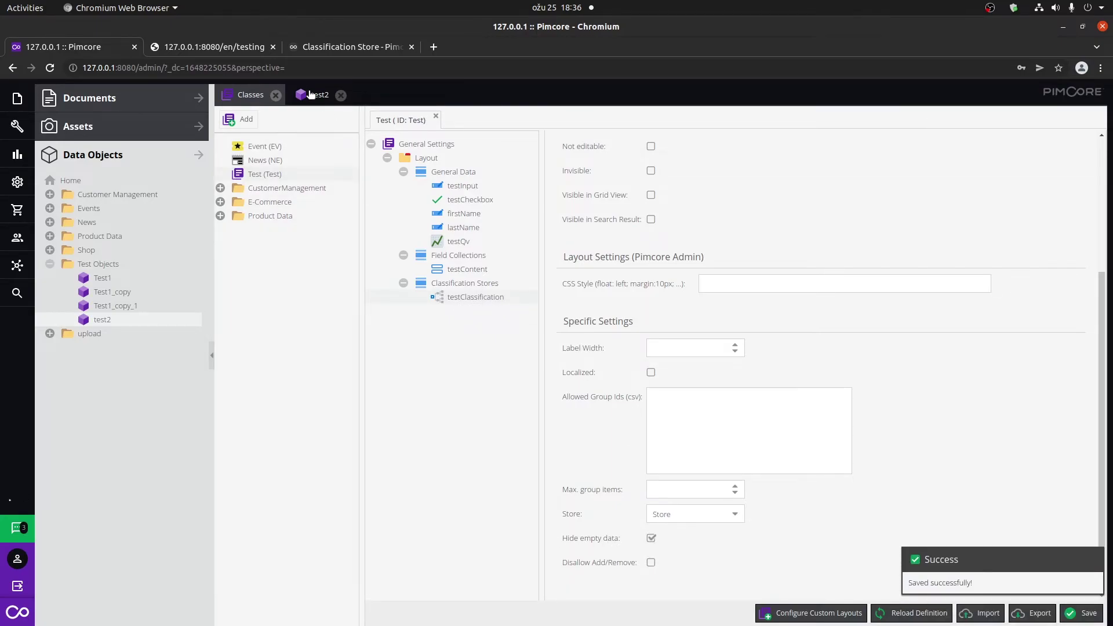
click(316, 94)
click(469, 120)
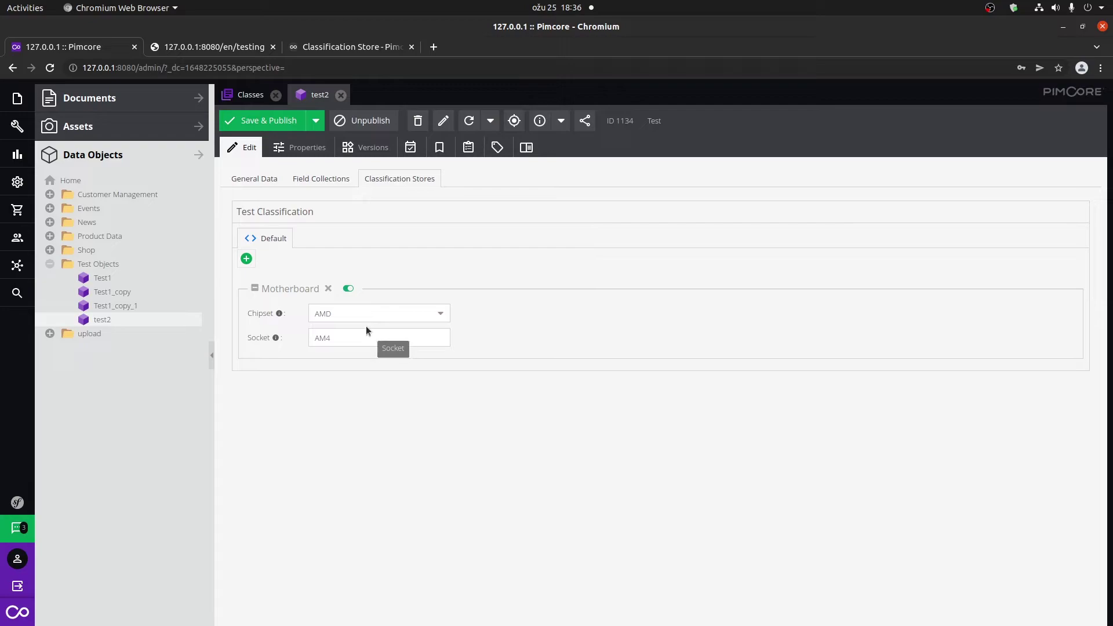
Toggle the Motherboard group to reveal the empty Format and Memory Type fields, then check the front-end tab
click(348, 289)
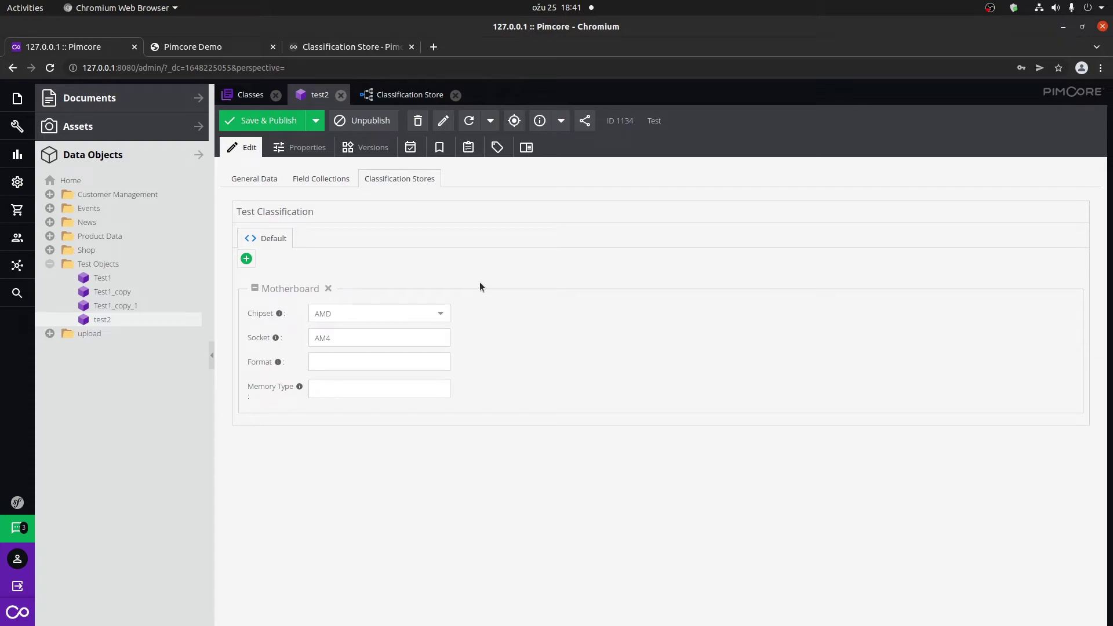
click(200, 43)
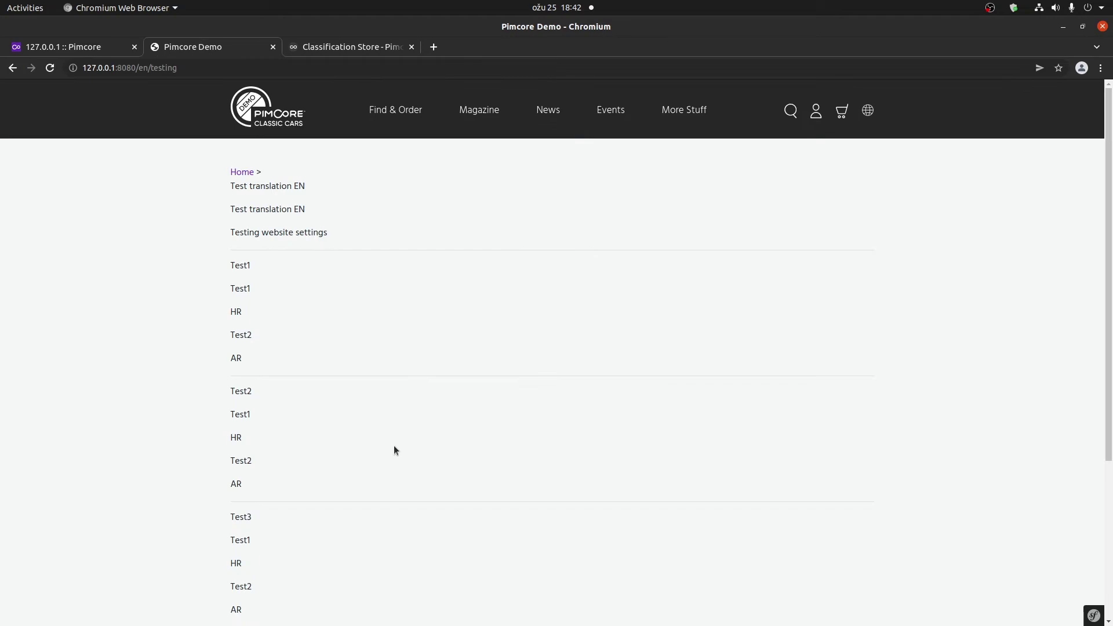
click(99, 48)
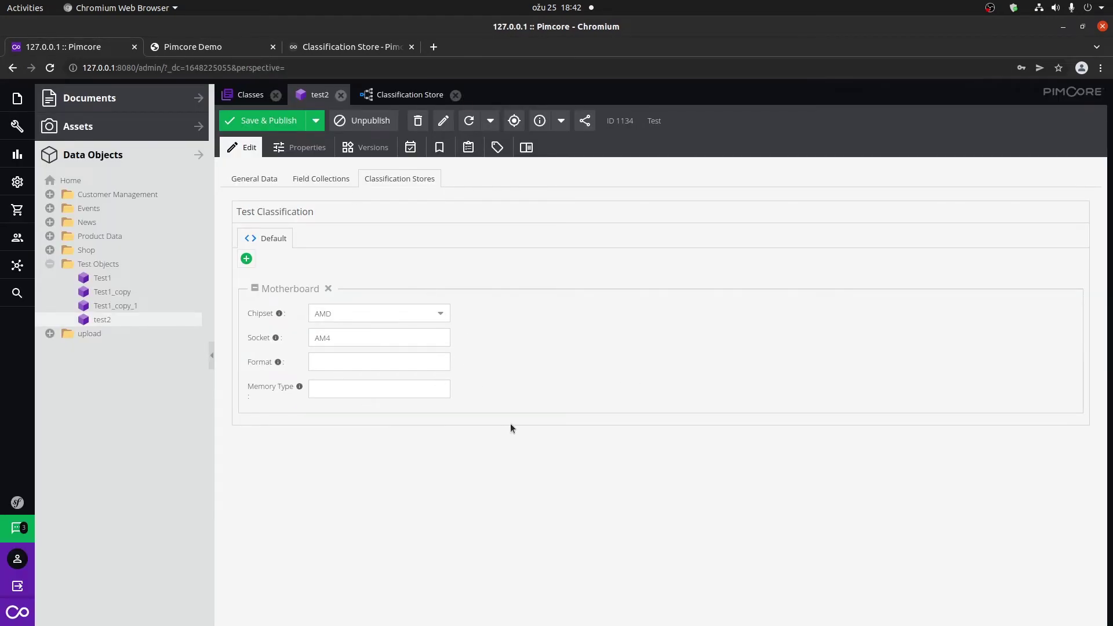
Find the 'Retrieving group and key data' example on the Classification Store documentation page
click(338, 48)
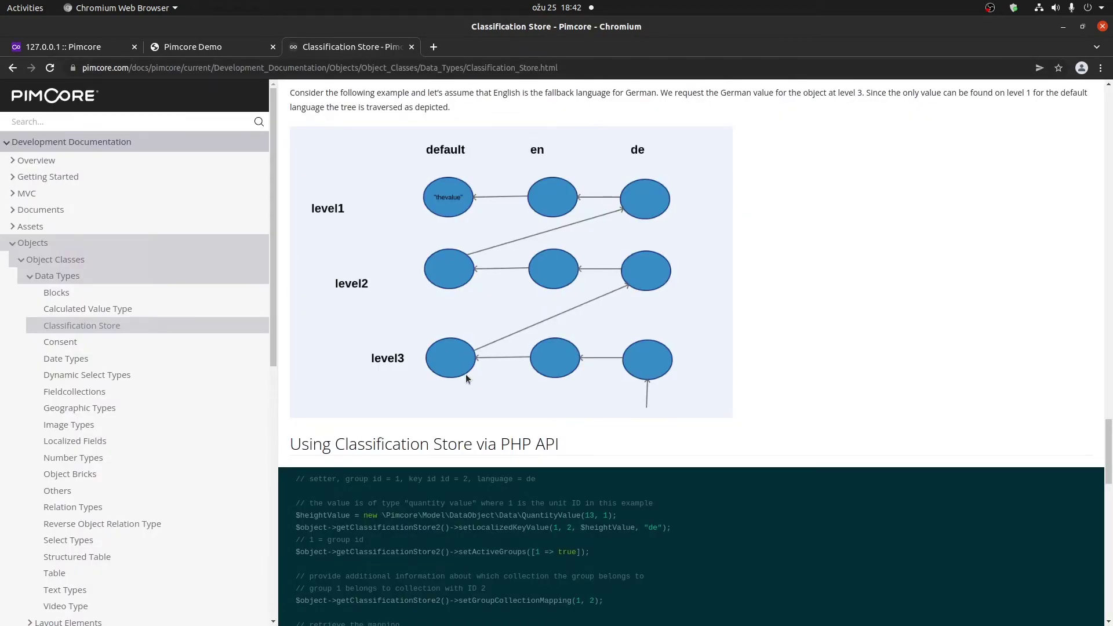
scroll(466, 378, down, 8)
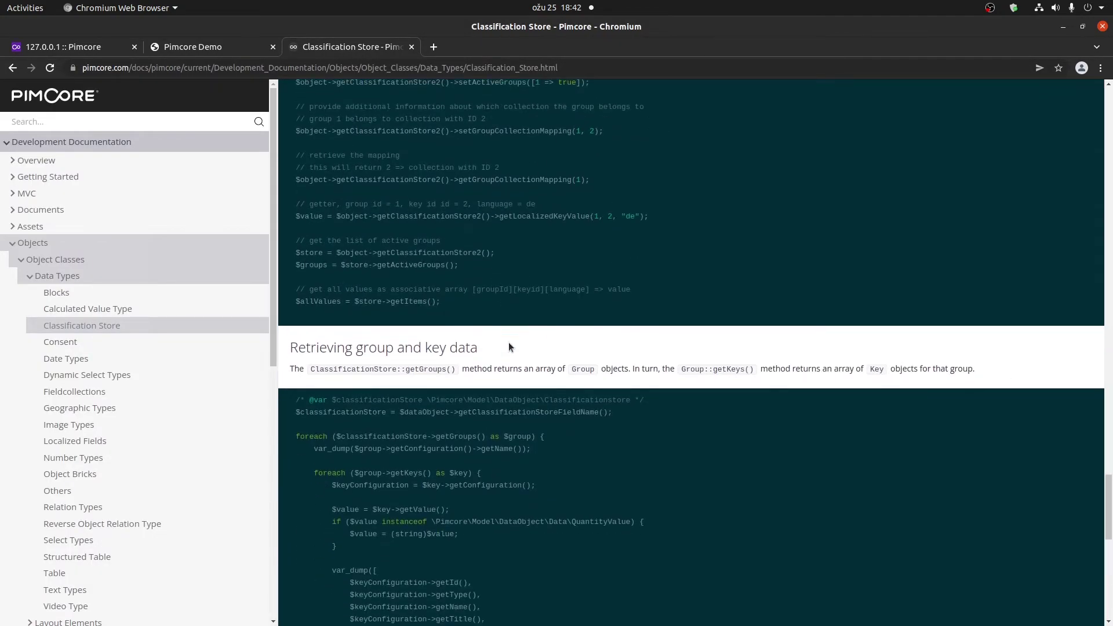
scroll(509, 348, down, 2)
triple_click(302, 234)
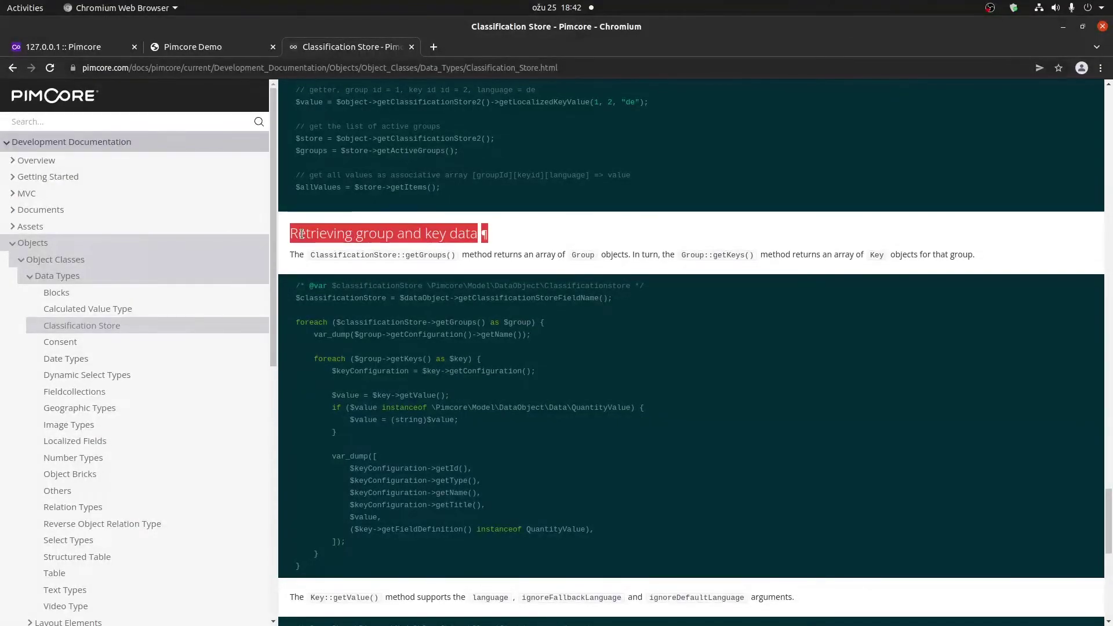
click(538, 417)
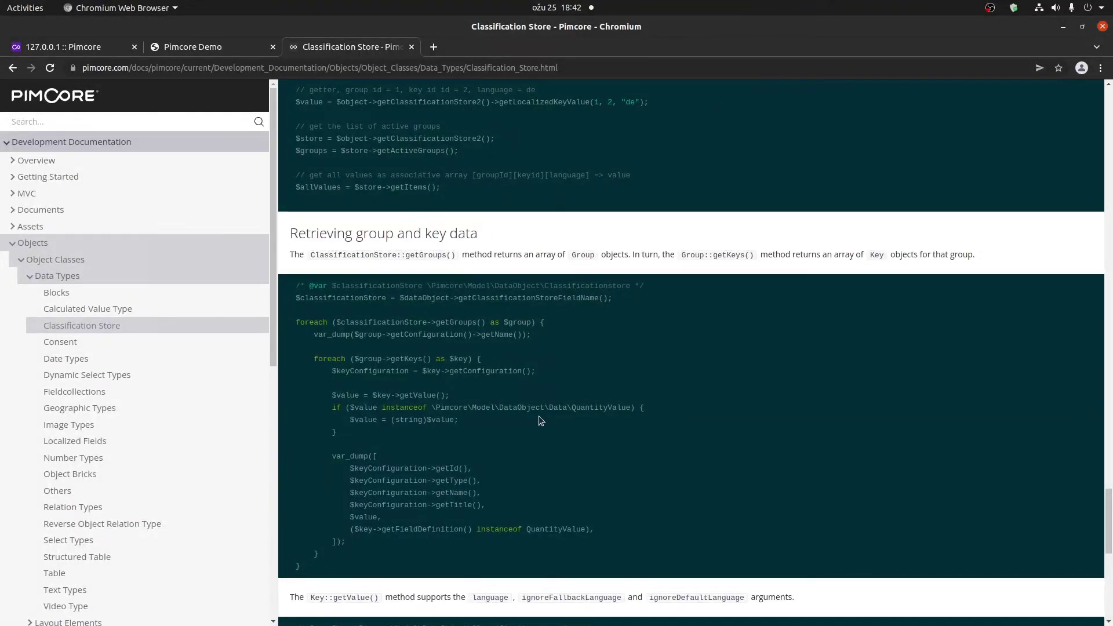
scroll(499, 320, up, 1)
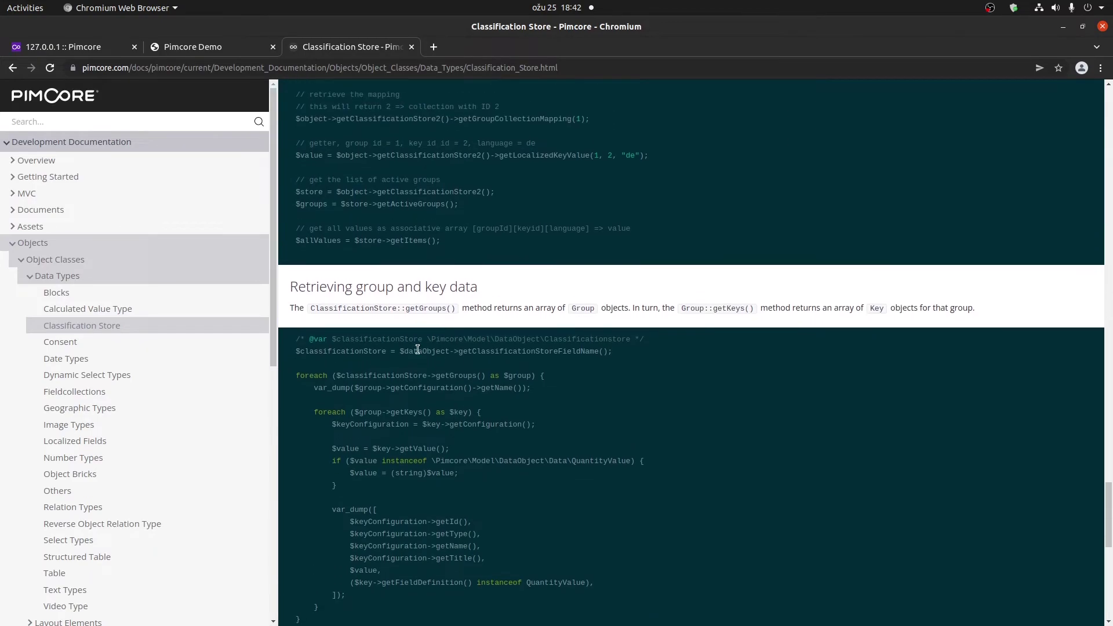
scroll(452, 322, down, 1)
double_click(421, 299)
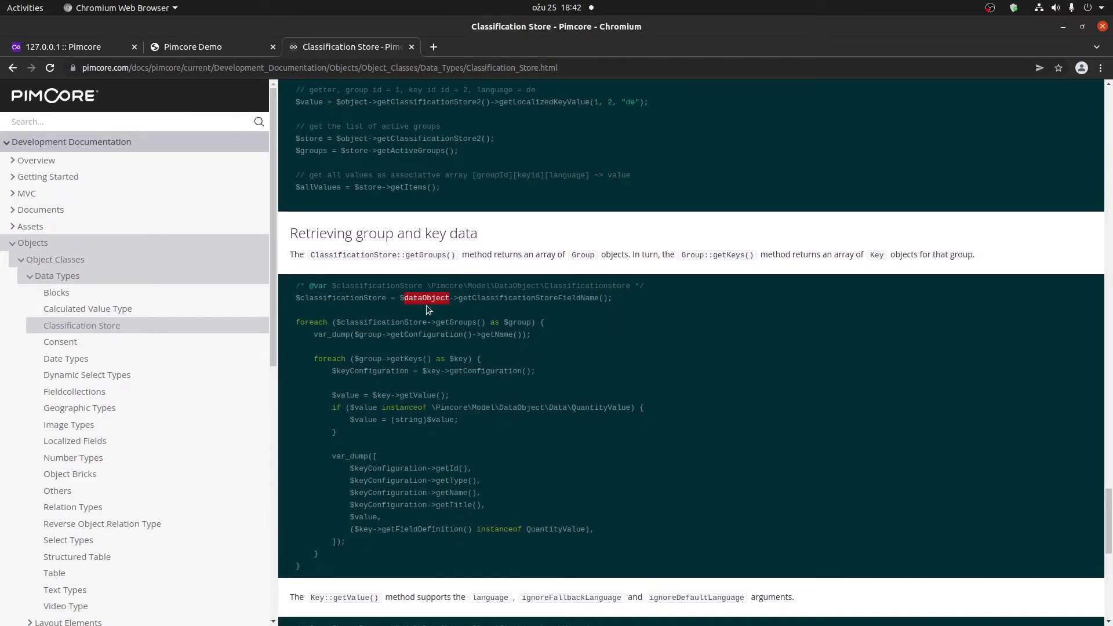
double_click(486, 298)
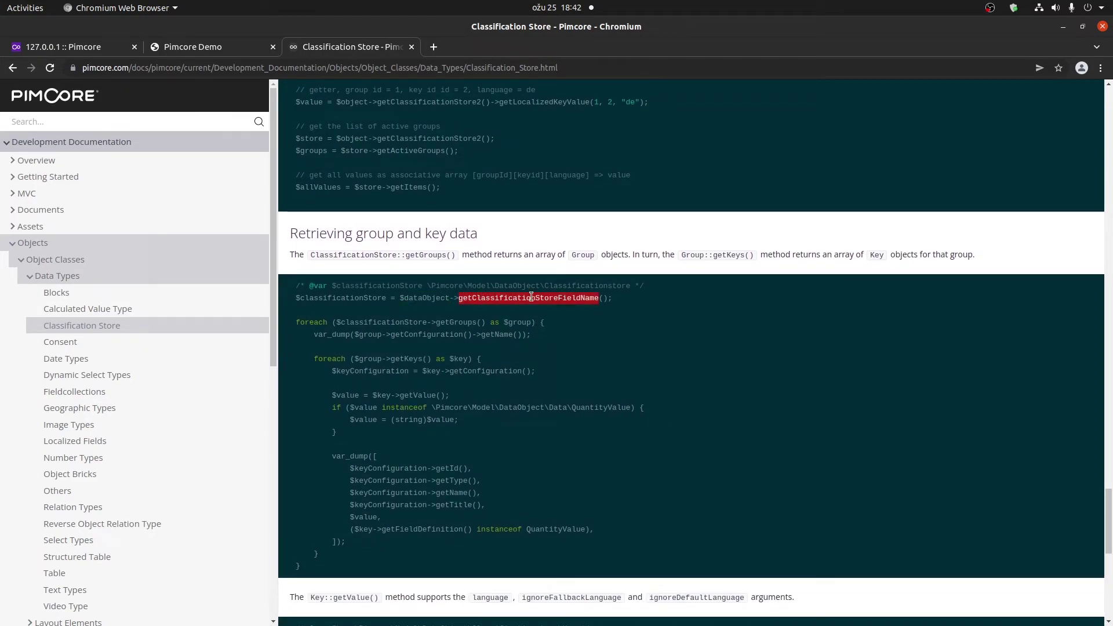
Review the Test class definition in the admin, then select and copy the group-and-key sample code
key(ctrl+1)
click(266, 102)
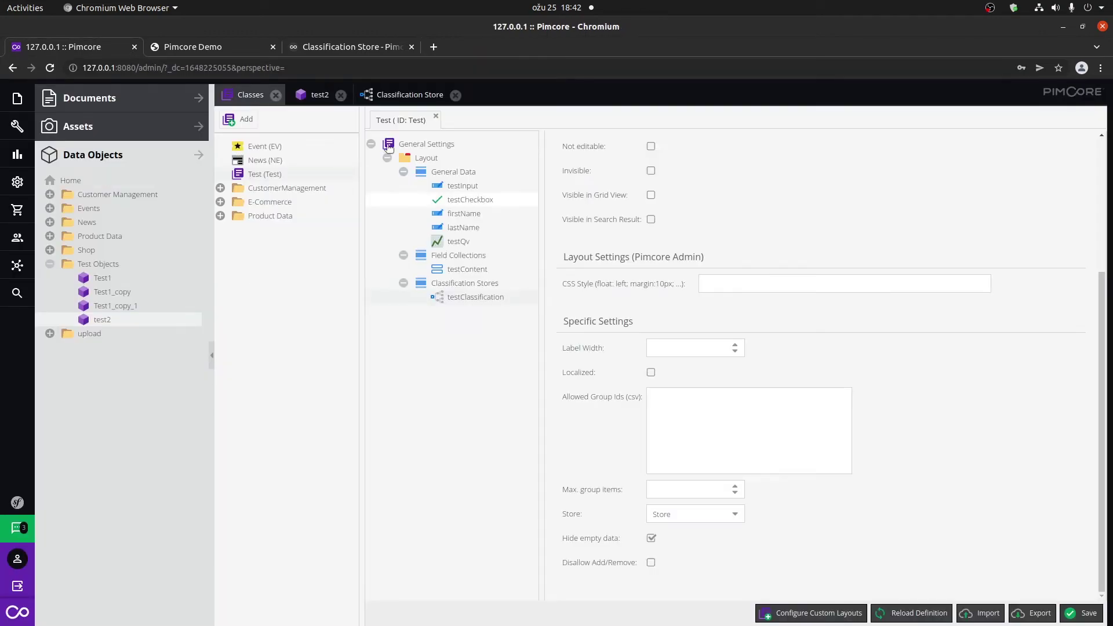
click(316, 99)
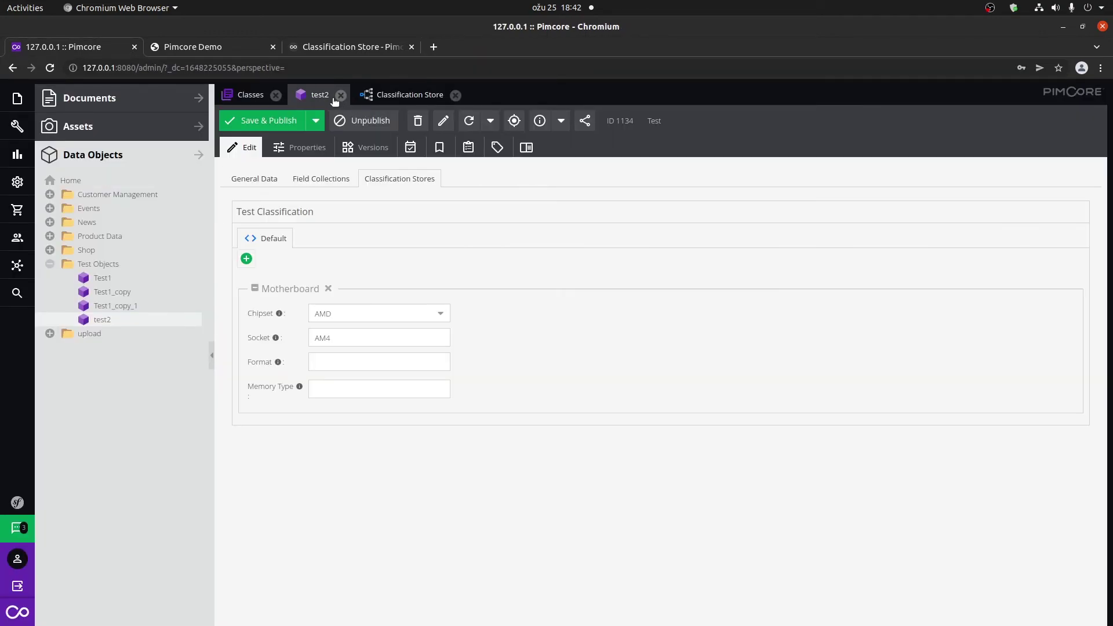
click(252, 96)
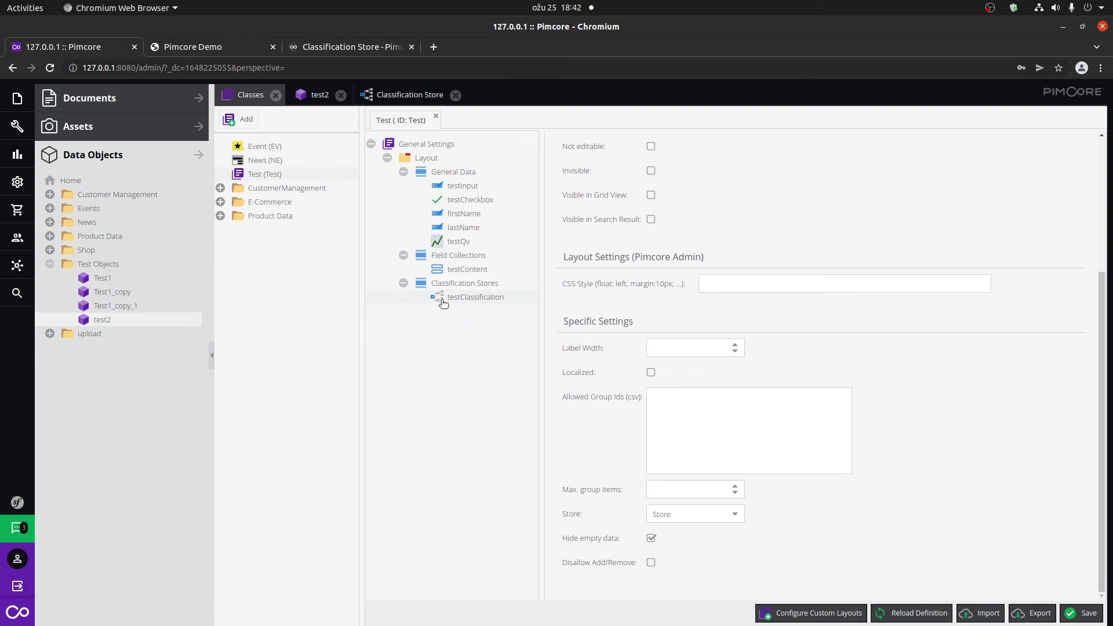
click(331, 47)
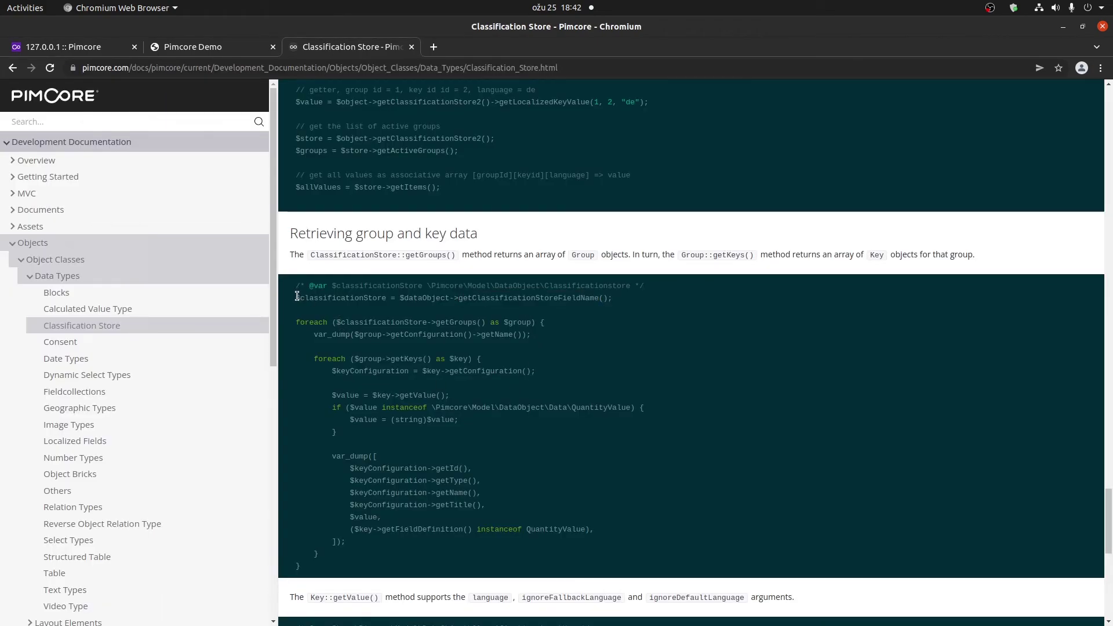
drag(297, 297, 418, 424)
key(ctrl+c)
scroll(447, 366, down, 4)
scroll(431, 333, up, 1)
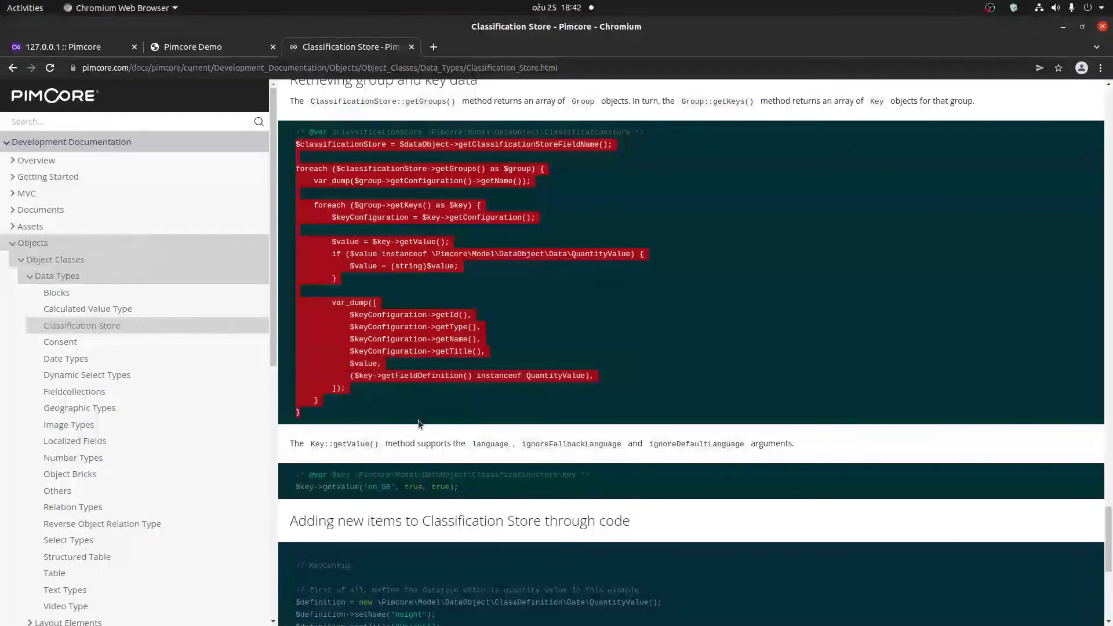
Paste the Classification Store loop into testAction below the getById line
key(alt+Tab)
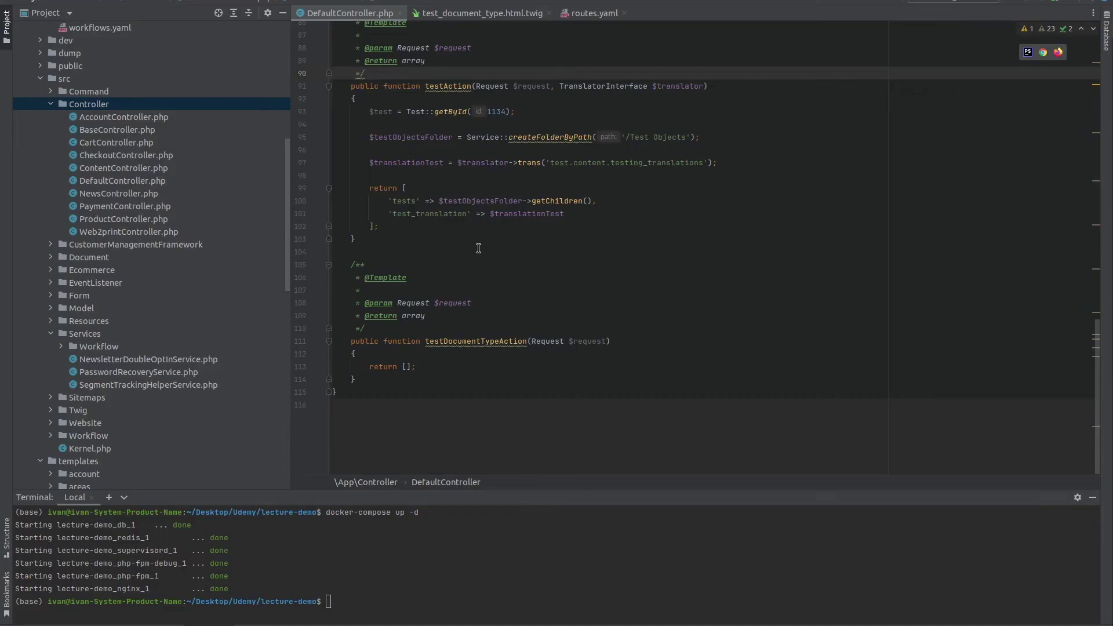
click(539, 125)
click(546, 111)
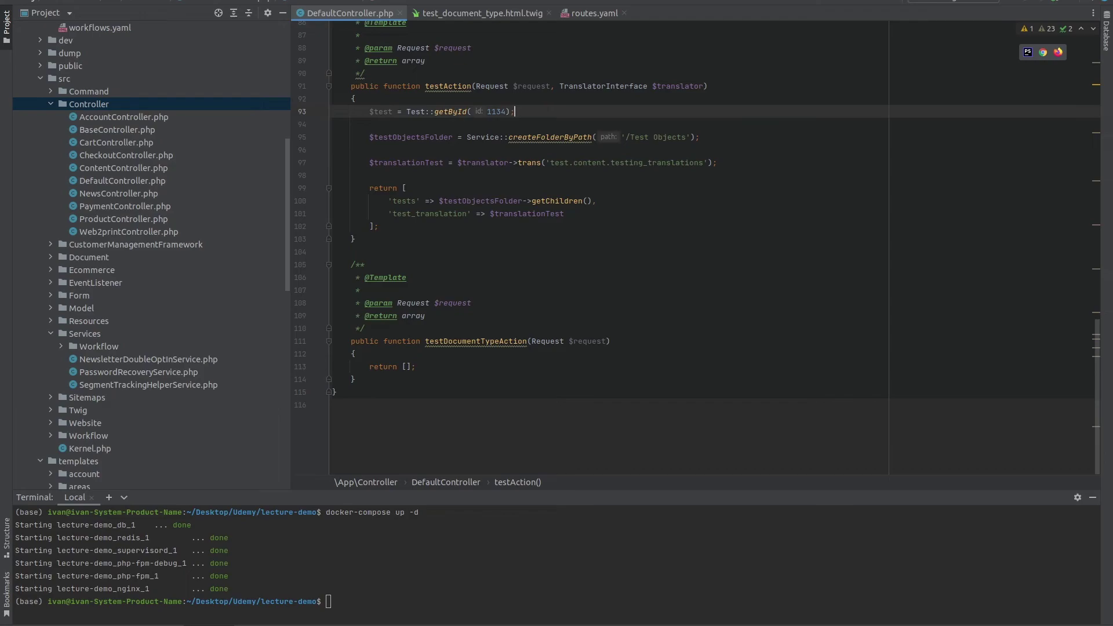
key(ctrl+v)
Replace $dataObject with $test and the store getter with getTestClassification() in the loop
double_click(383, 112)
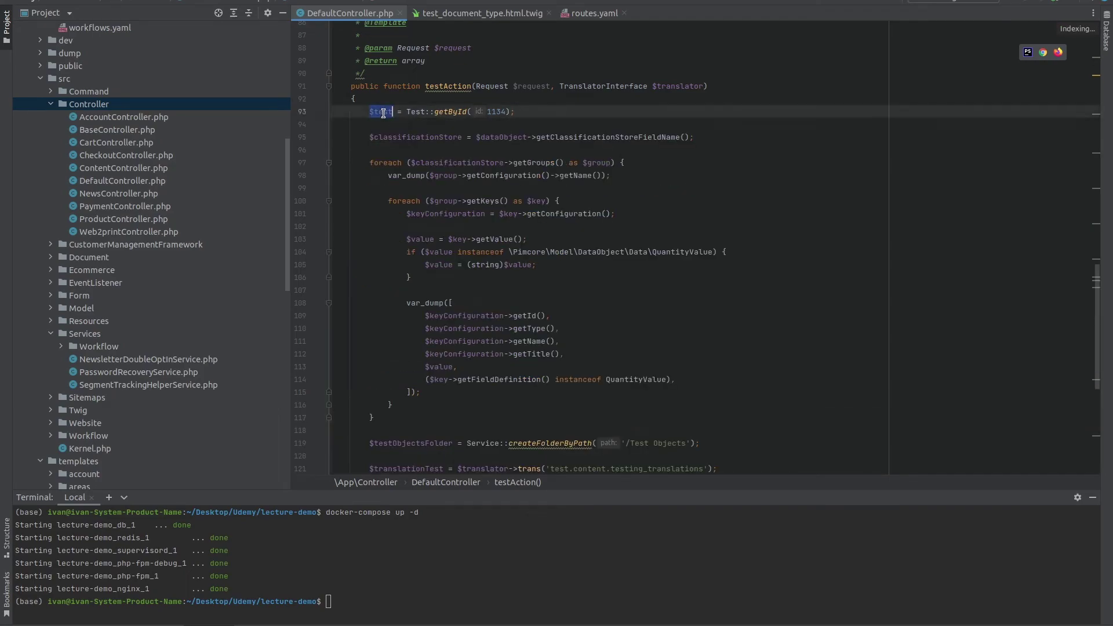
double_click(497, 112)
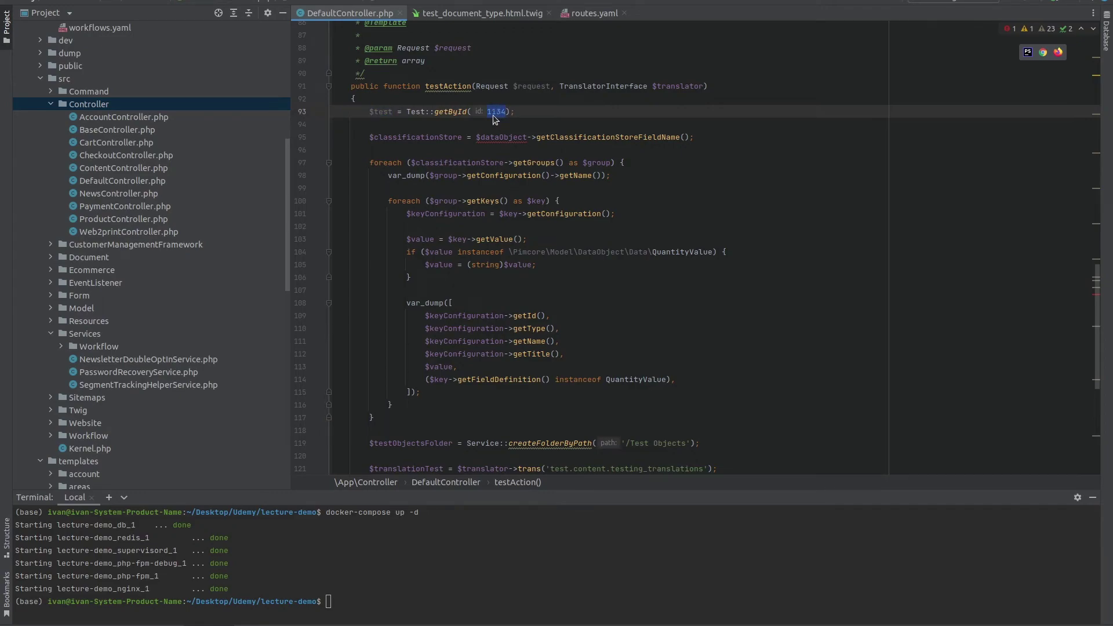
double_click(381, 112)
key(ctrl+c)
double_click(516, 138)
key(ctrl+v)
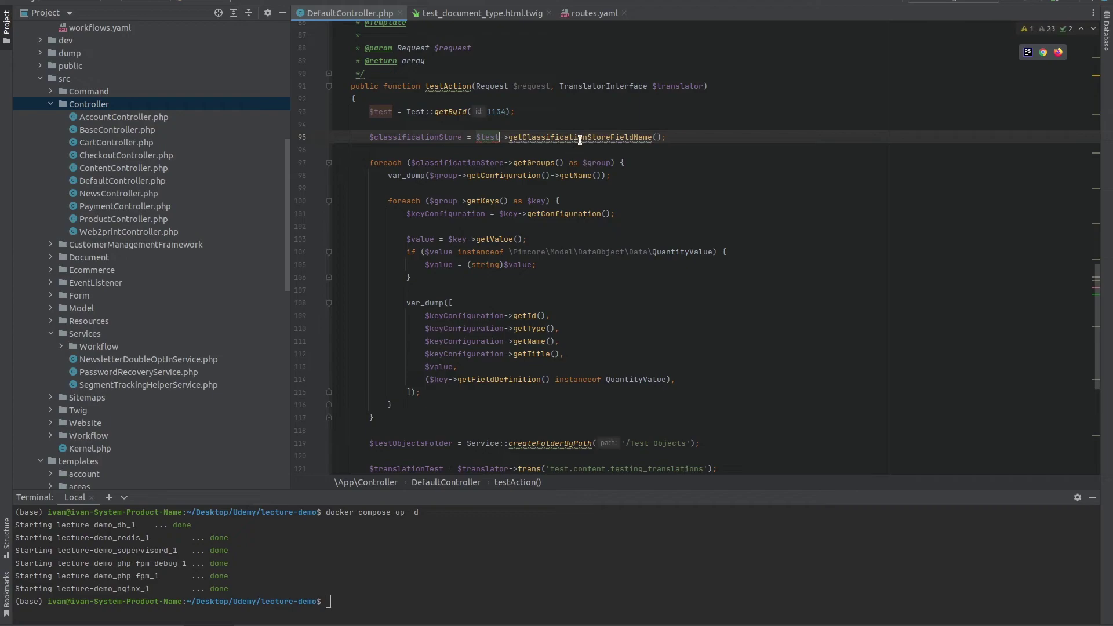
double_click(588, 138)
text(getTest)
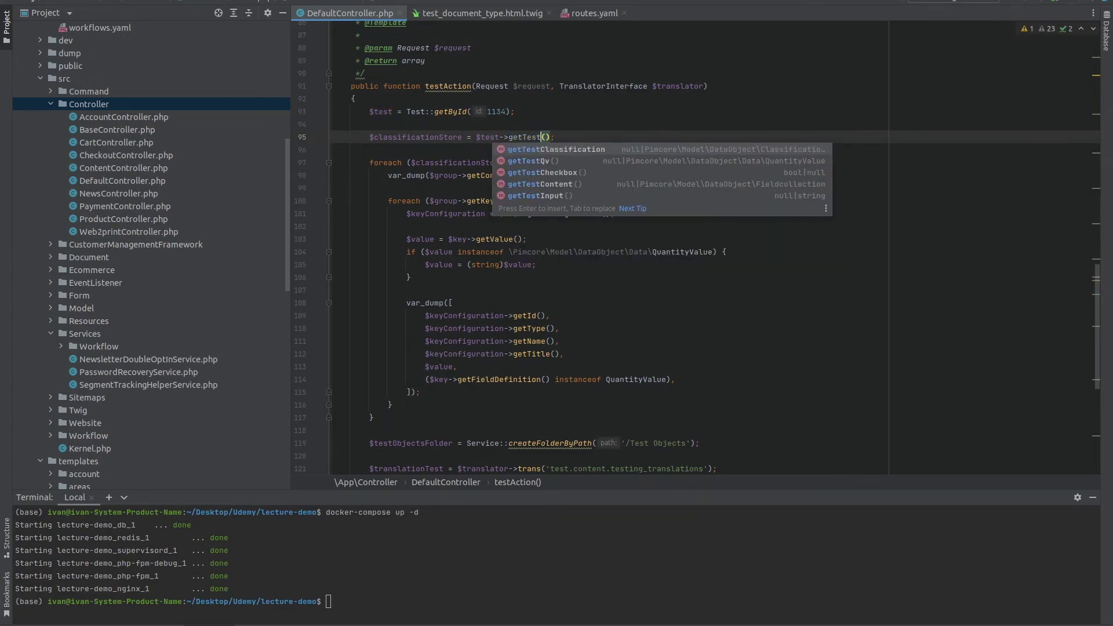
key(Return)
click(499, 138)
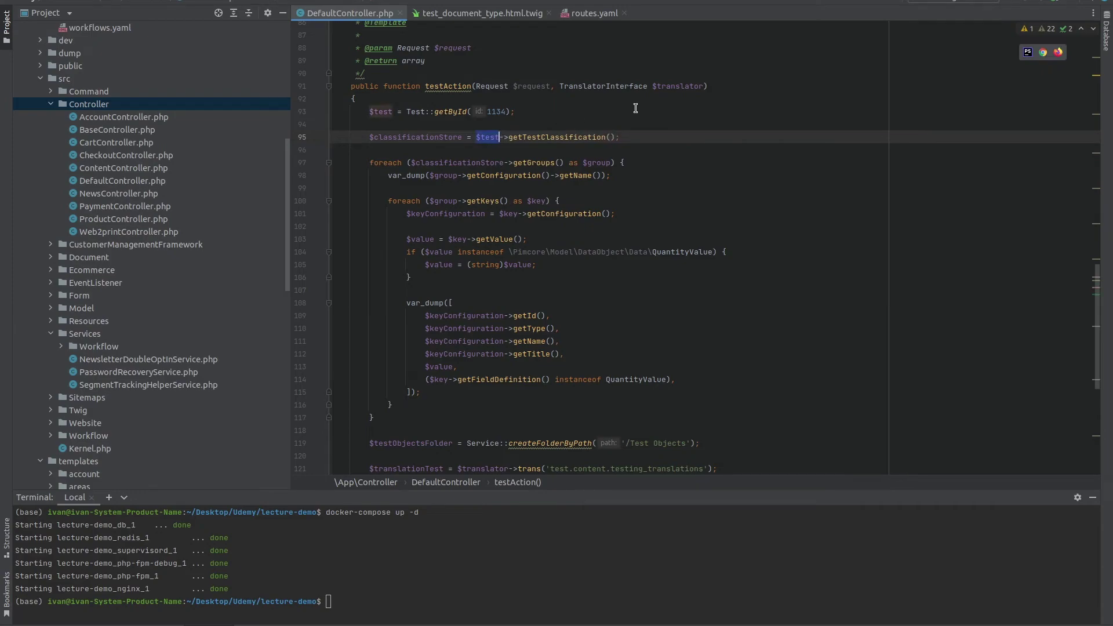
Add dd('here'); on a new line after the loop
scroll(606, 119, down, 1)
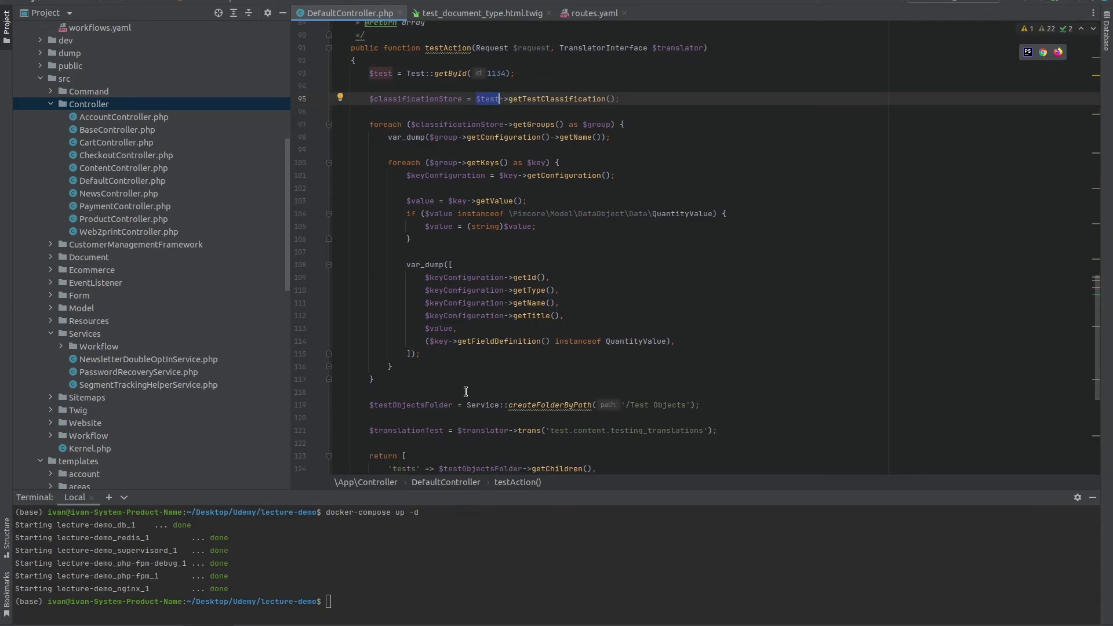
click(450, 381)
key(Return)
key(Return)
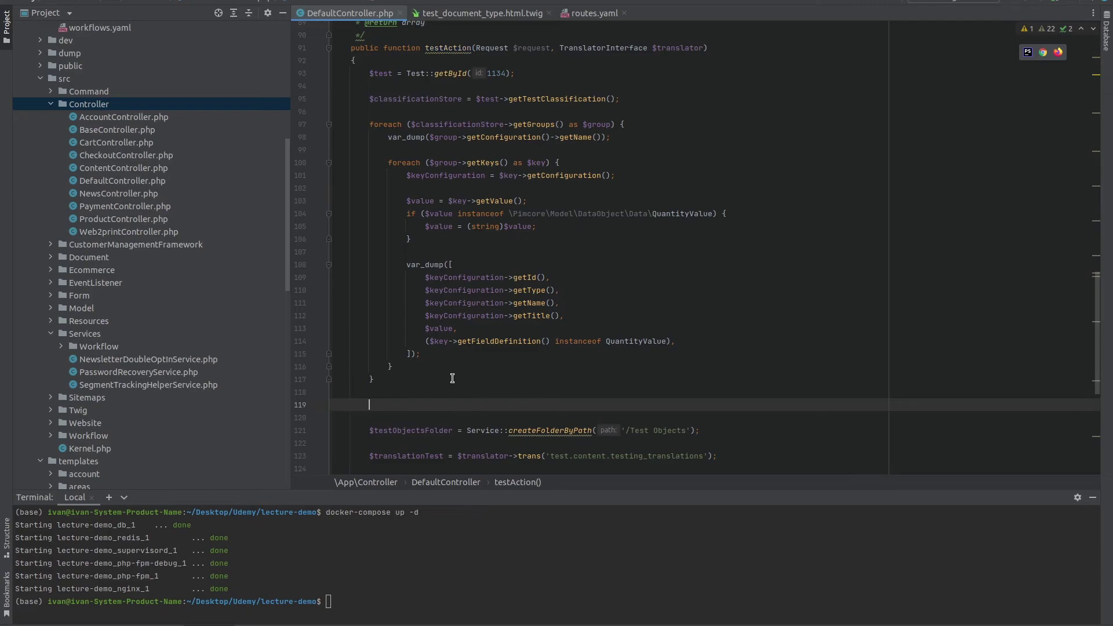
text(dd()
text('her)
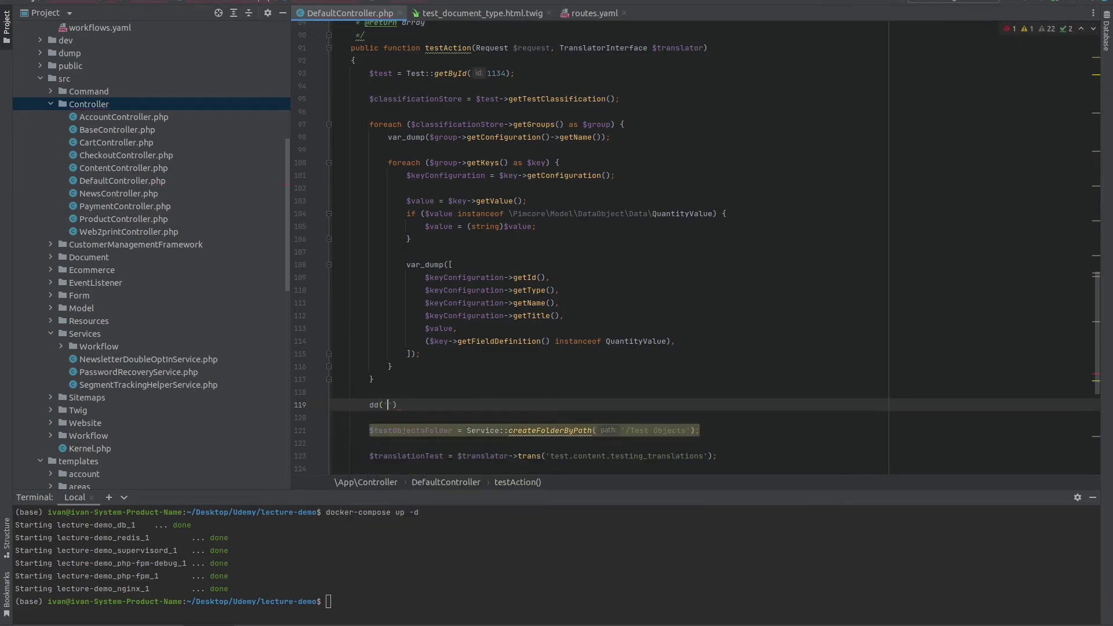
text(e');)
Change both var_dump calls to dump by removing the var_ prefix with multiple carets
double_click(432, 265)
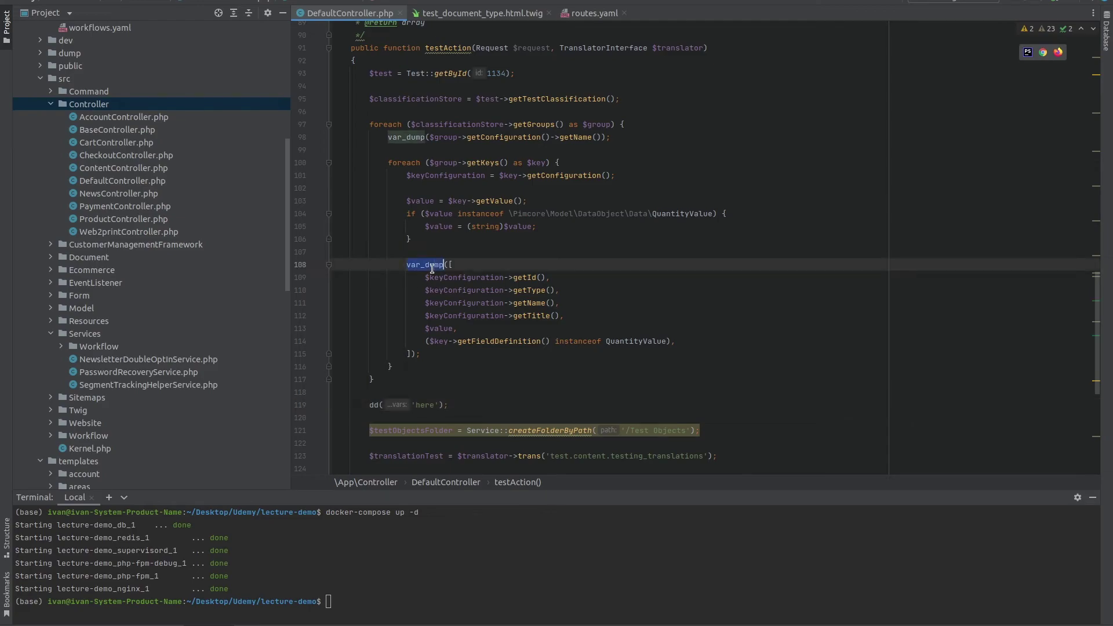
double_click(408, 138)
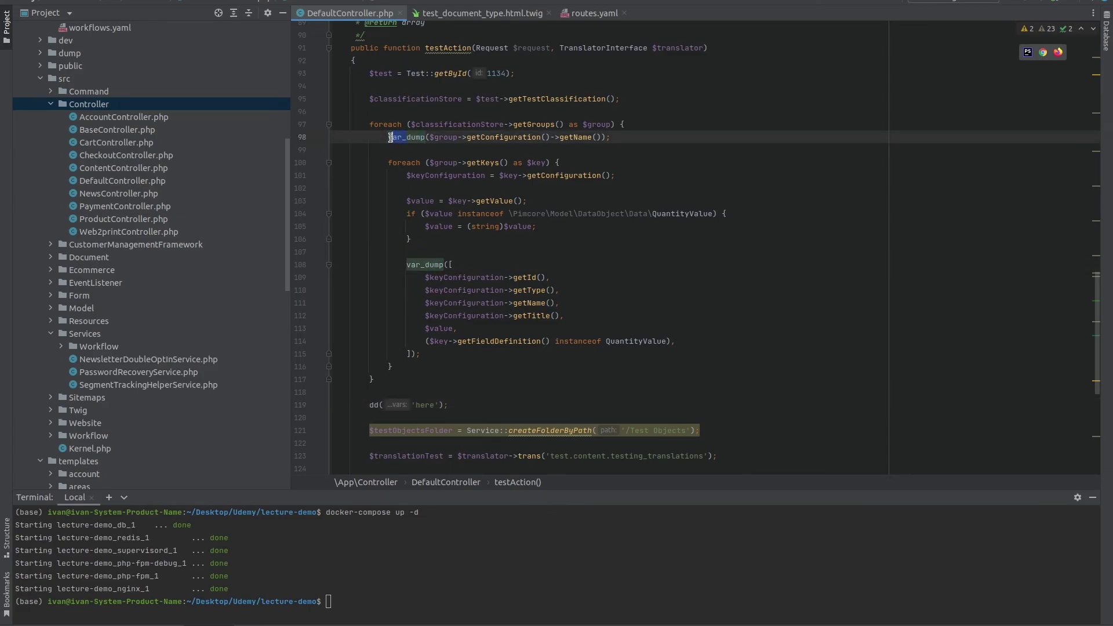
key(alt+j)
key(BackSpace)
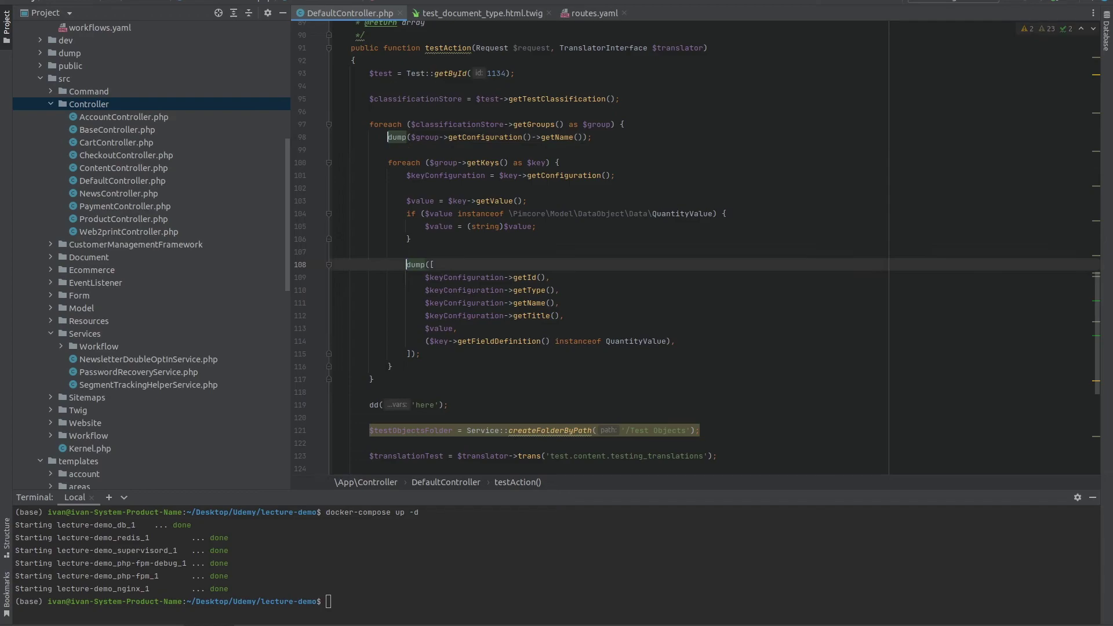
click(606, 131)
click(655, 83)
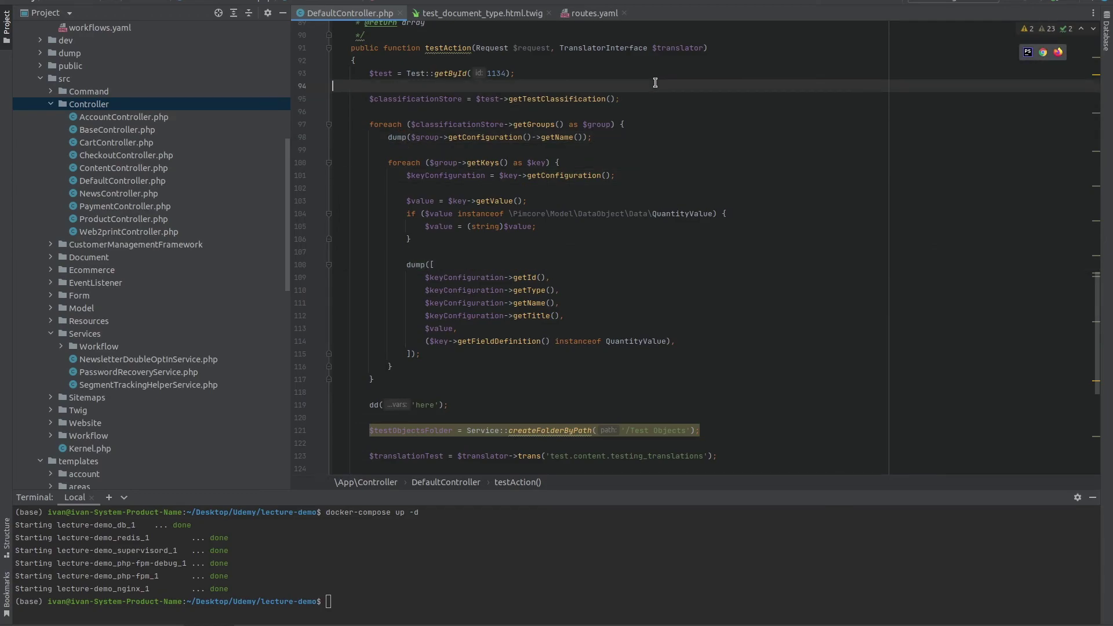
key(alt+Tab)
Reload the Pimcore Demo testing page to dump the Motherboard group and its keys
click(238, 47)
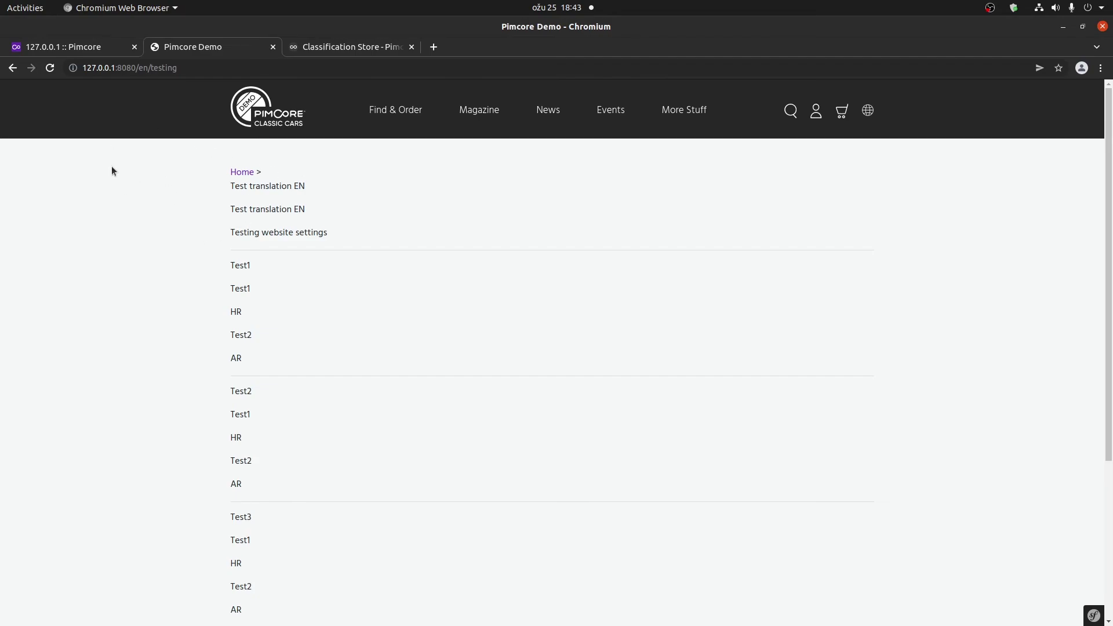
click(49, 67)
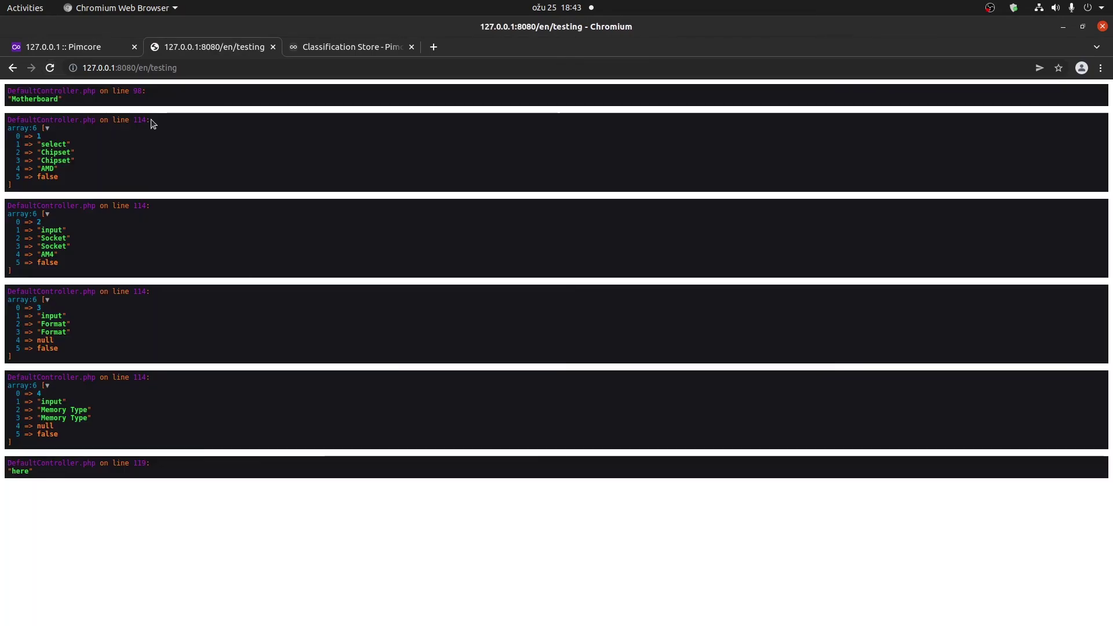
double_click(22, 99)
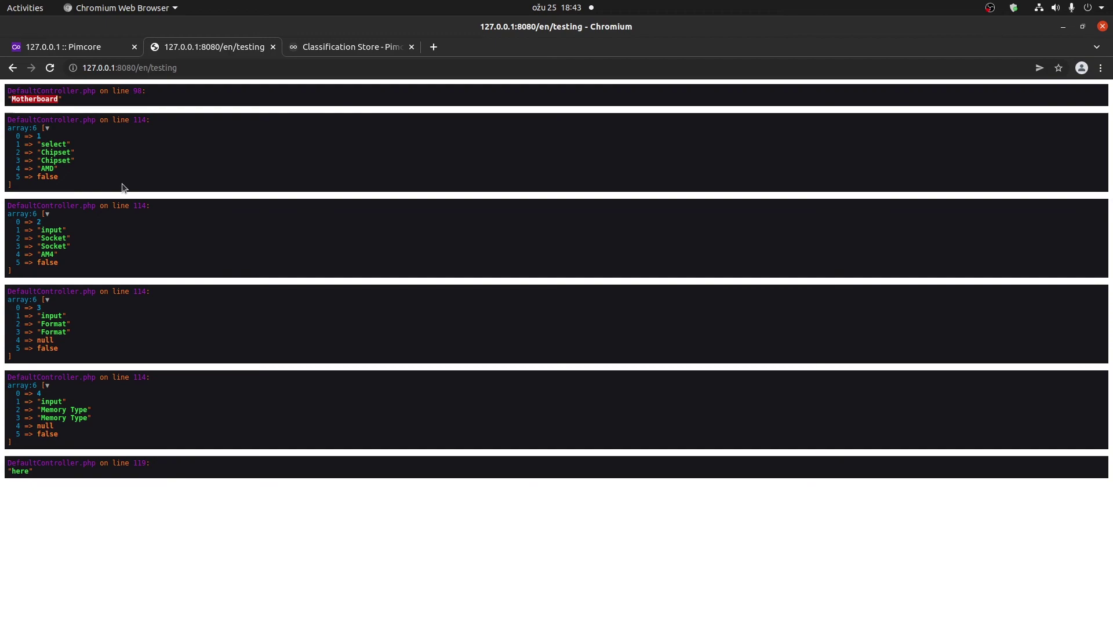
Compare with the Classification Store groups in the Pimcore admin, then return to the testing output
click(70, 47)
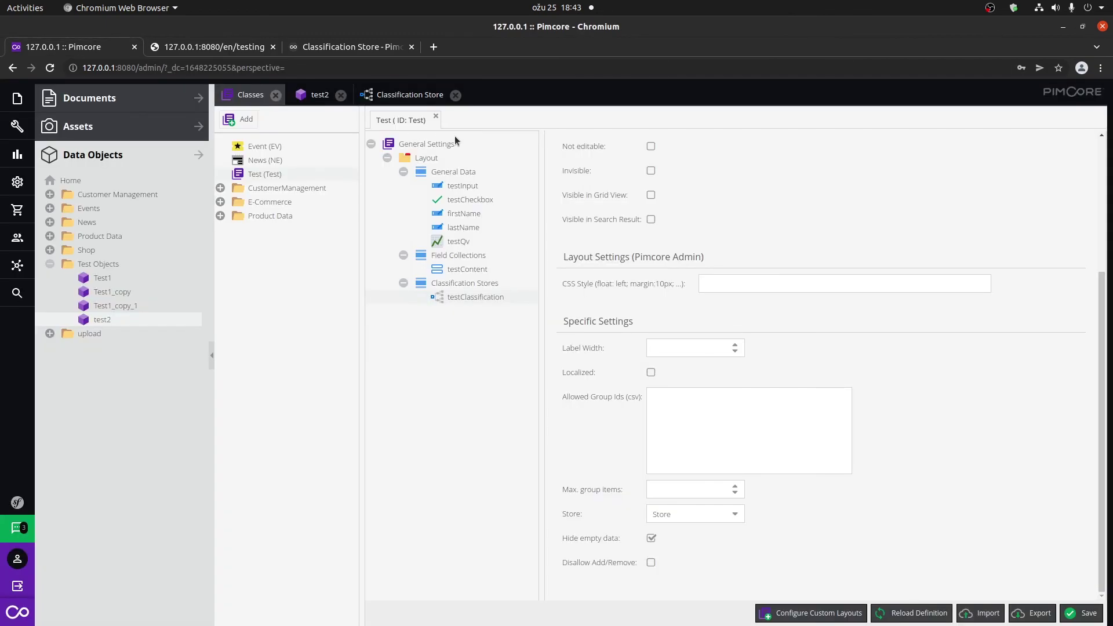
click(410, 94)
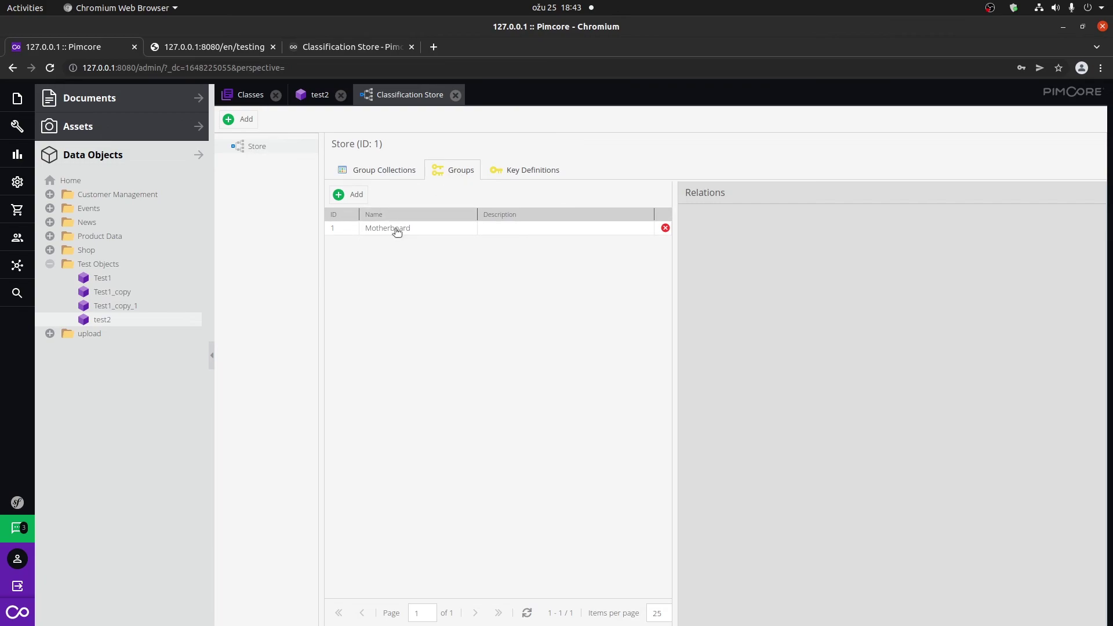
click(219, 49)
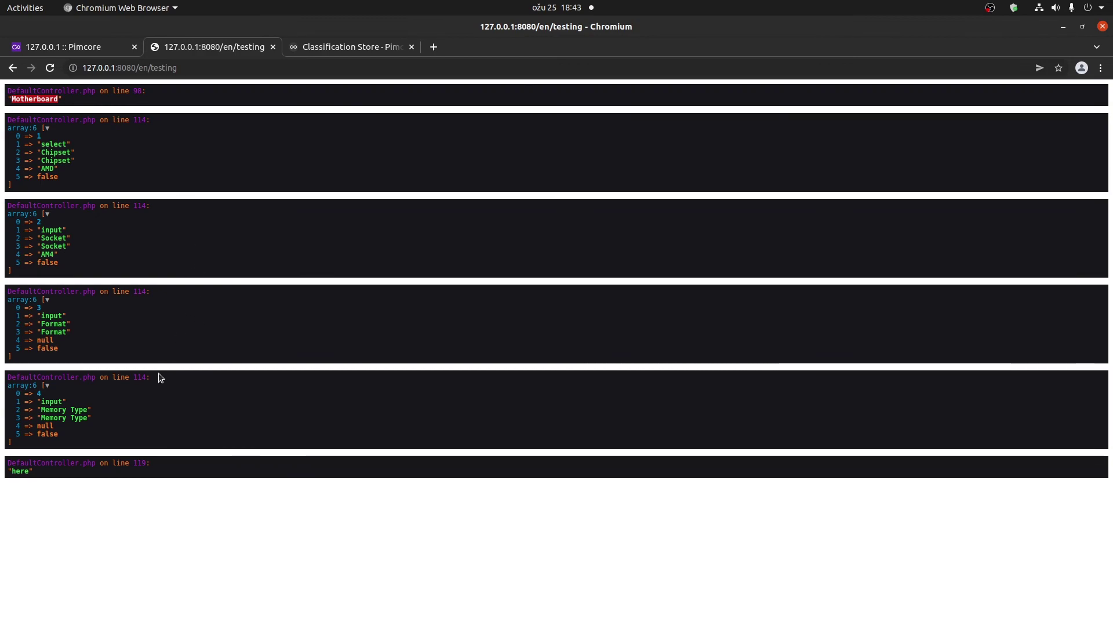
Remove the getId, getType, getName and field-definition lines from the inner dump array, keeping title and value
key(alt+Tab)
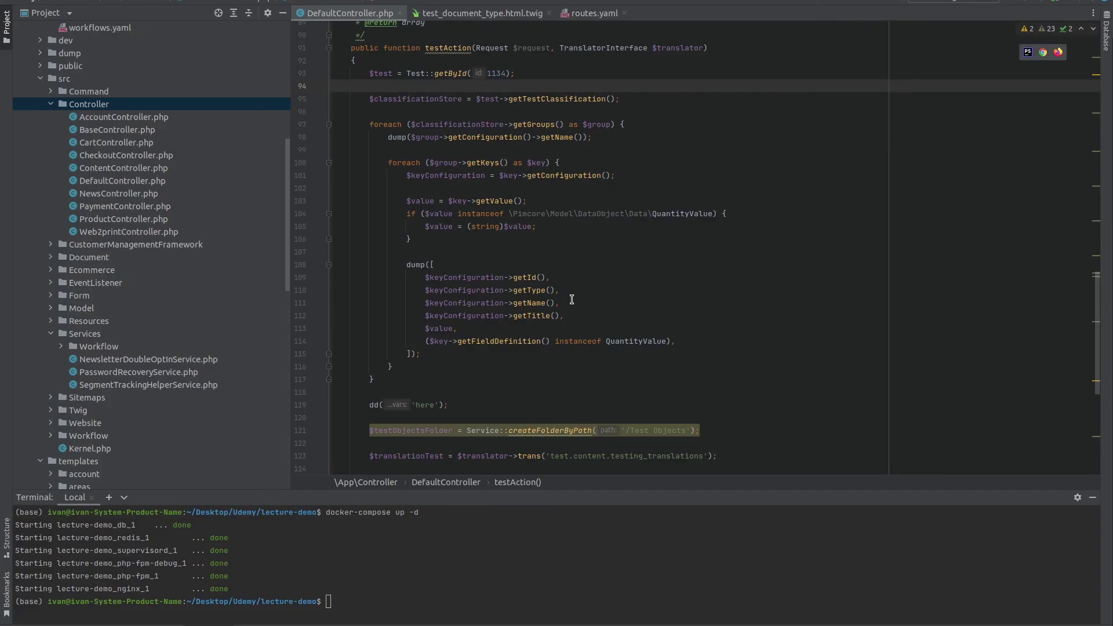
drag(572, 300, 418, 277)
key(BackSpace)
key(BackSpace)
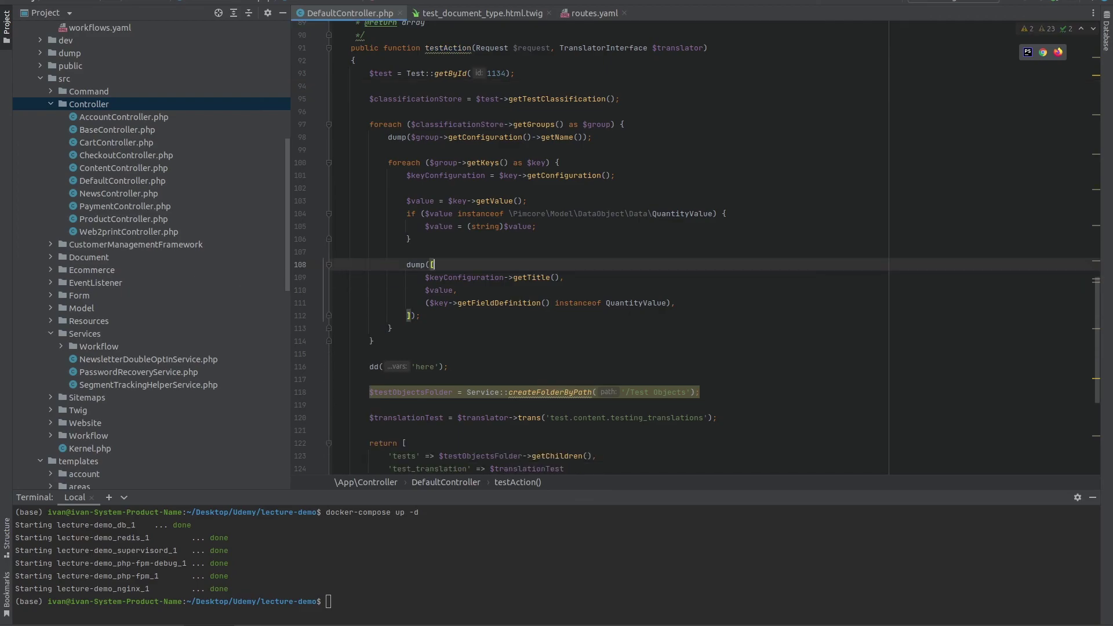
click(519, 279)
click(432, 290)
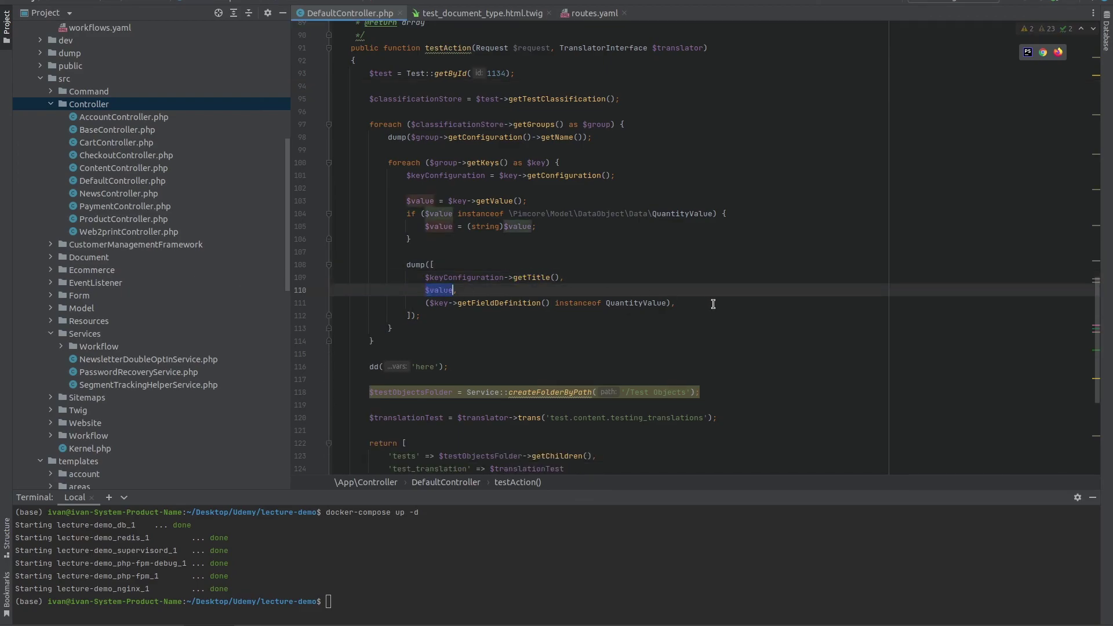
drag(712, 301, 671, 285)
key(BackSpace)
key(BackSpace)
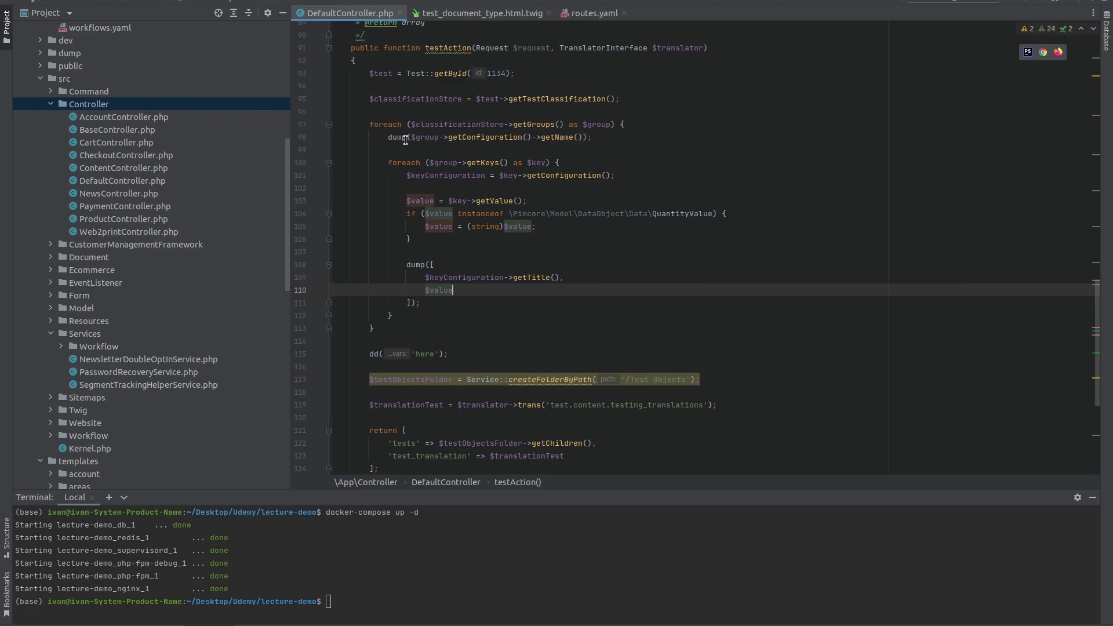
key(Up)
key(Up)
key(Up)
key(Up)
key(Up)
key(Up)
key(Up)
key(Up)
key(Up)
key(Up)
key(Up)
key(Up)
key(Up)
key(Up)
key(alt+Tab)
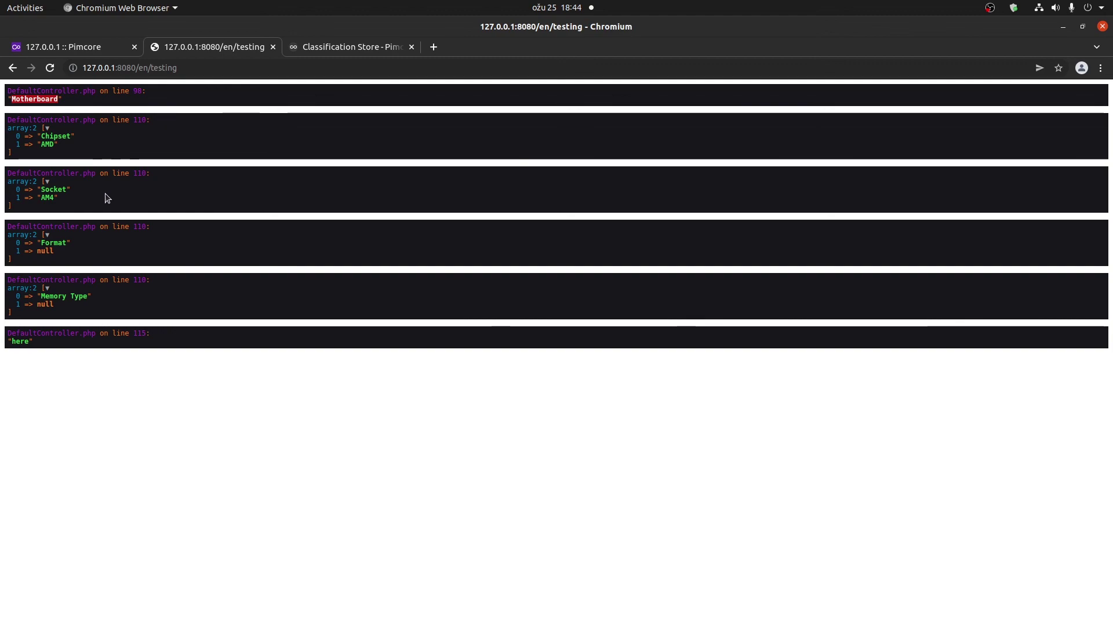
Point out the dumped title Chipset and its value AMD on the refreshed testing page
double_click(49, 136)
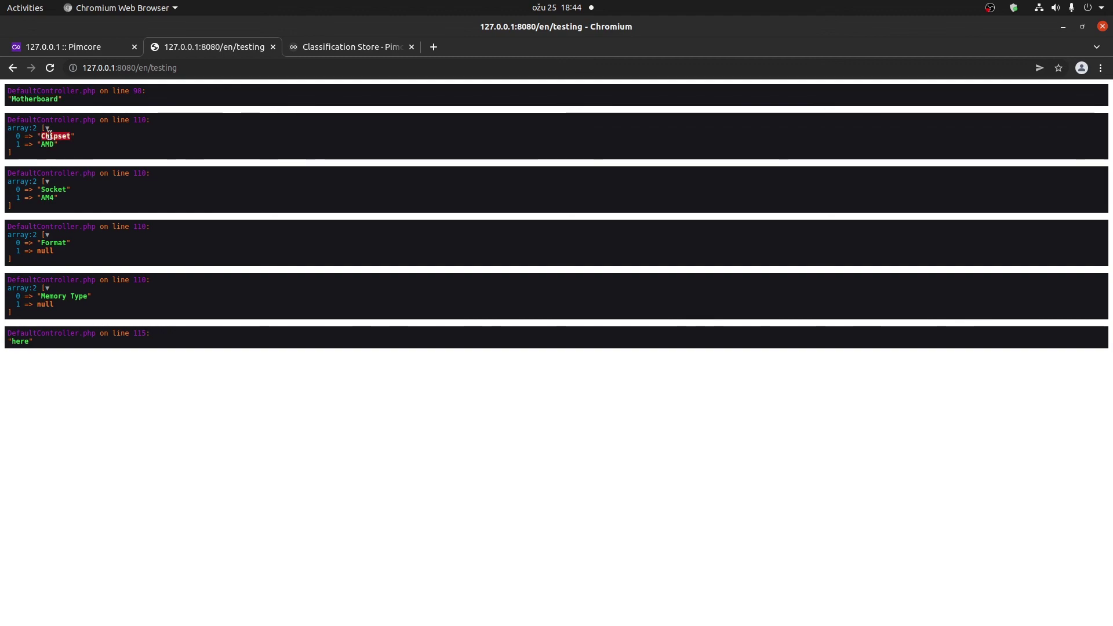
double_click(48, 144)
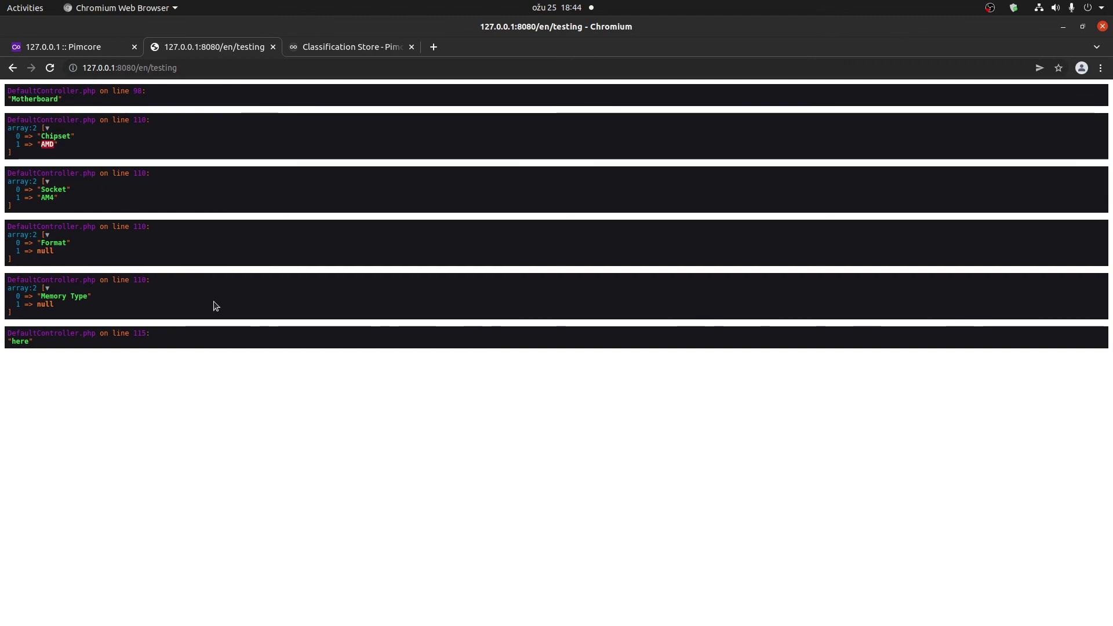